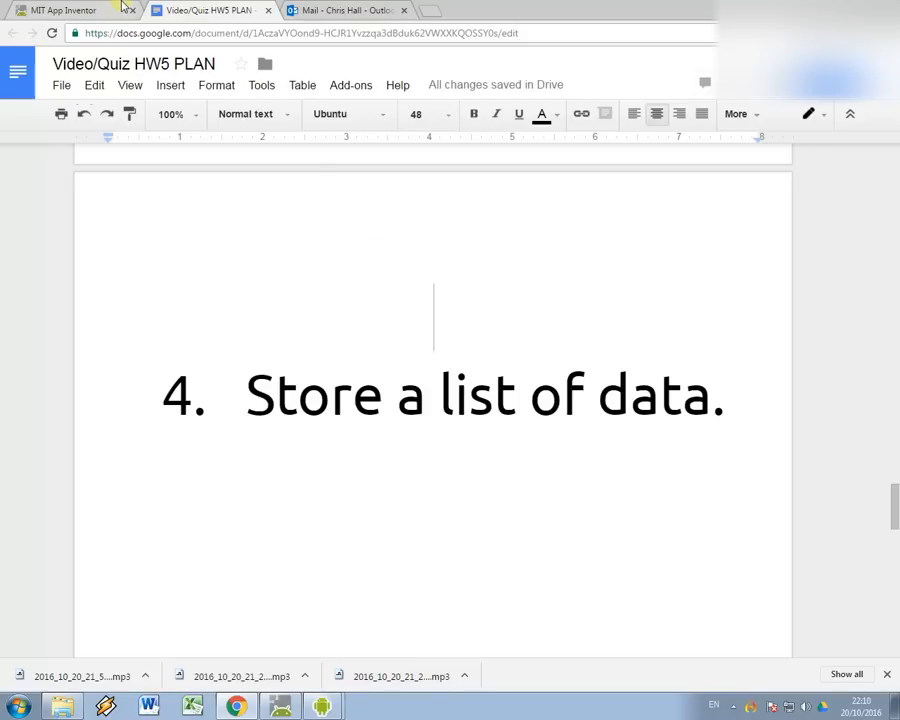
Switch from the Google Docs plan to the nameStorer project in App Inventor
click(75, 10)
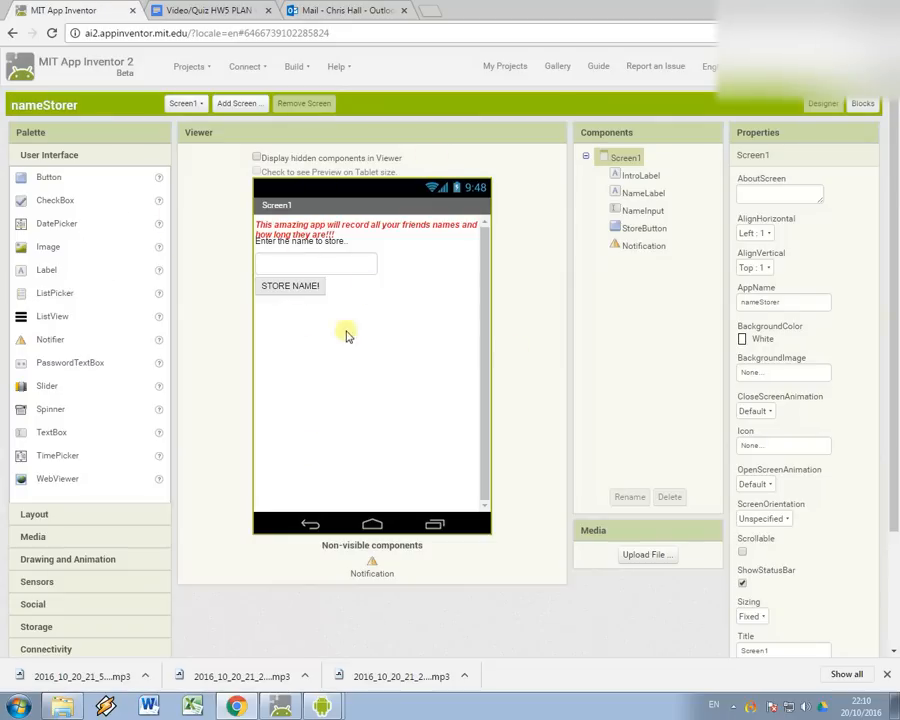
click(323, 708)
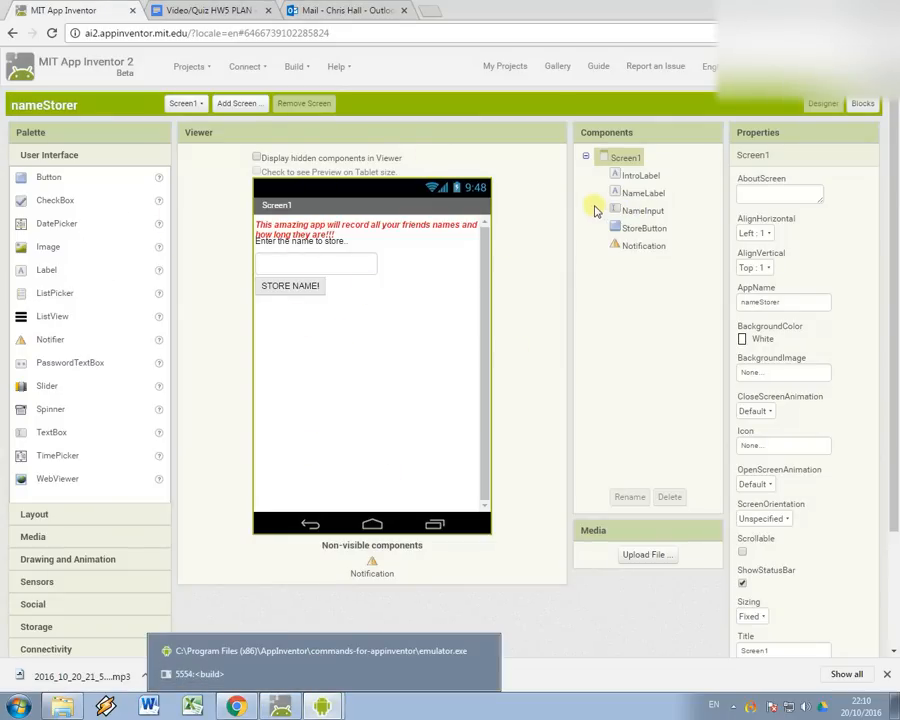
click(335, 265)
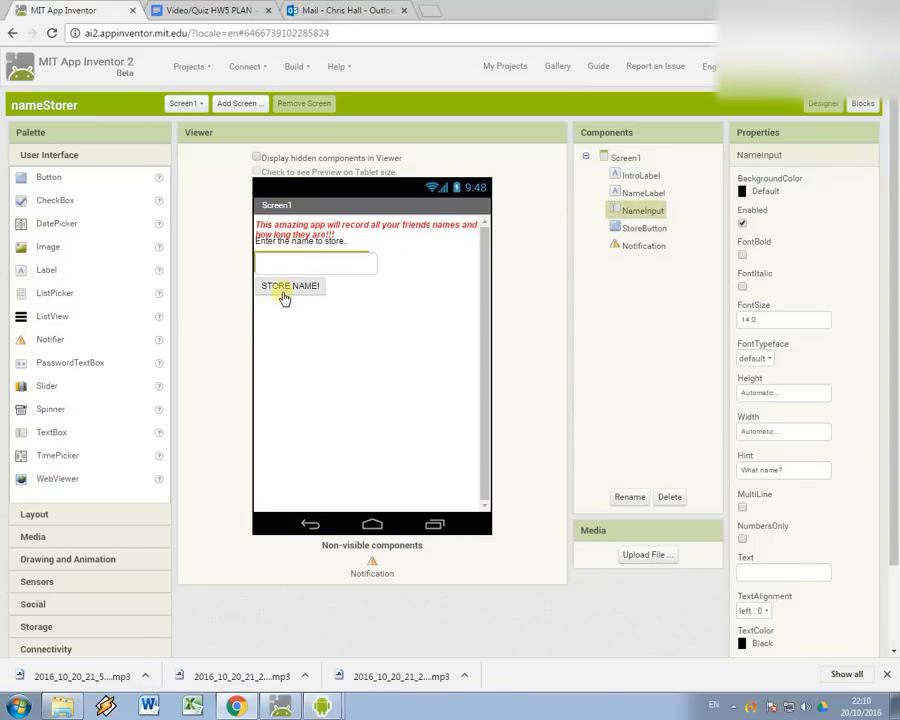
click(640, 245)
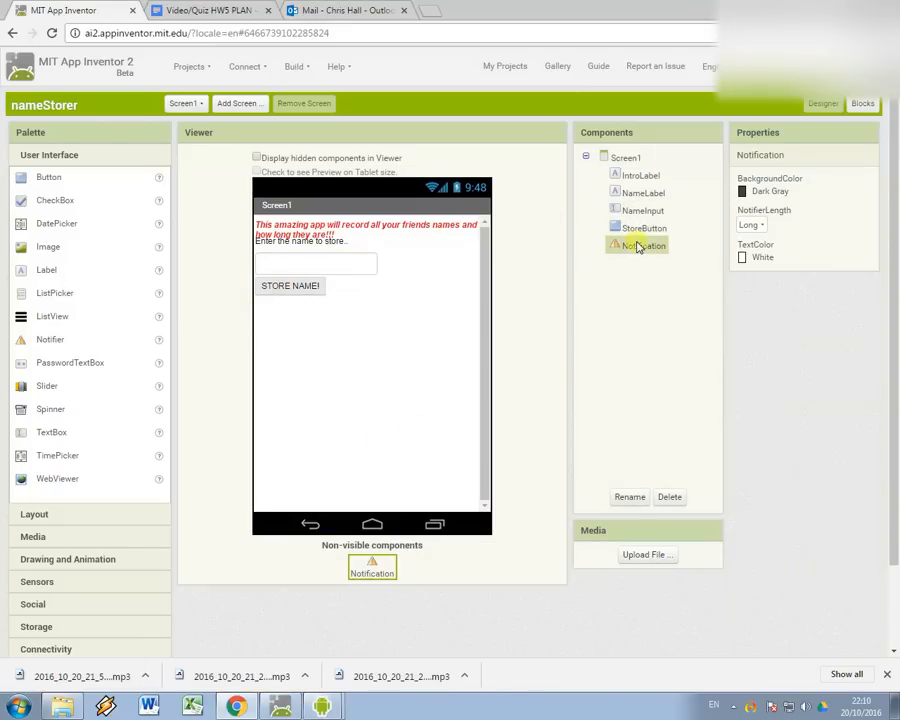
click(321, 708)
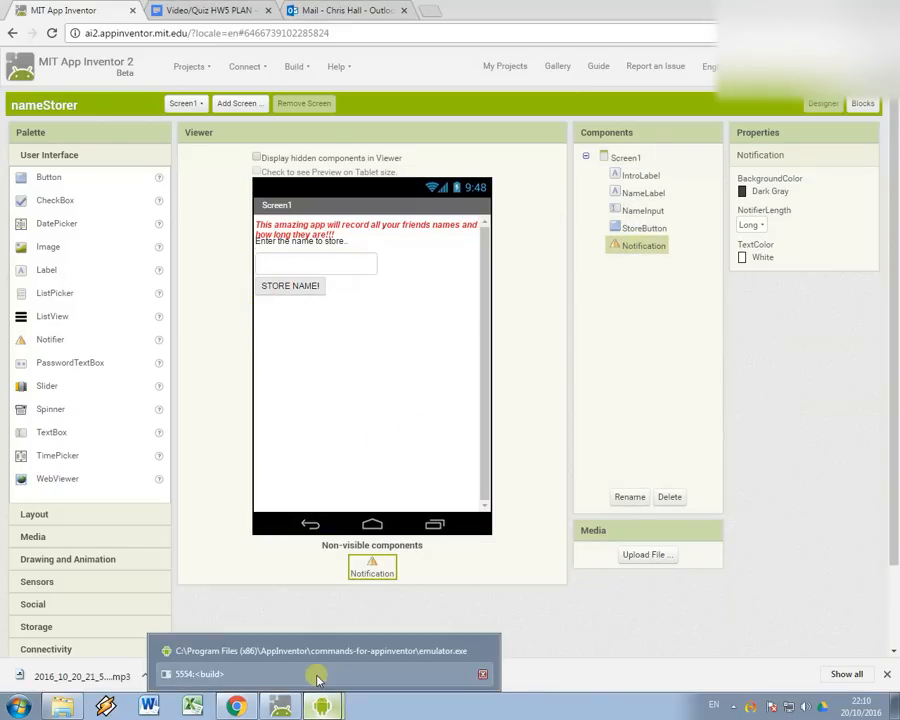
click(320, 672)
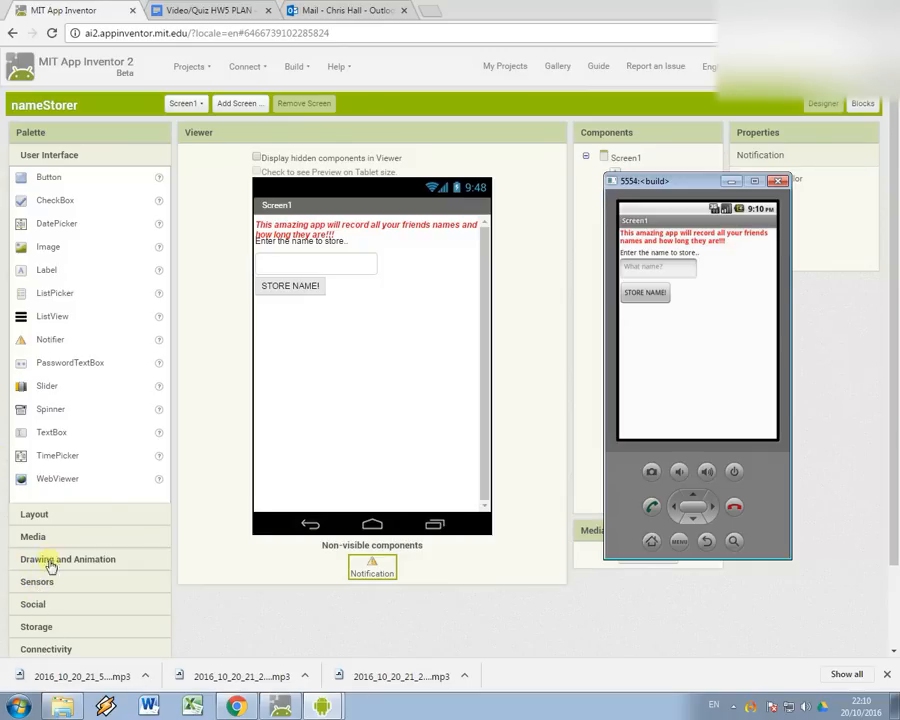
Add a TinyDB component from Storage and rename it NamesDatabase
click(36, 627)
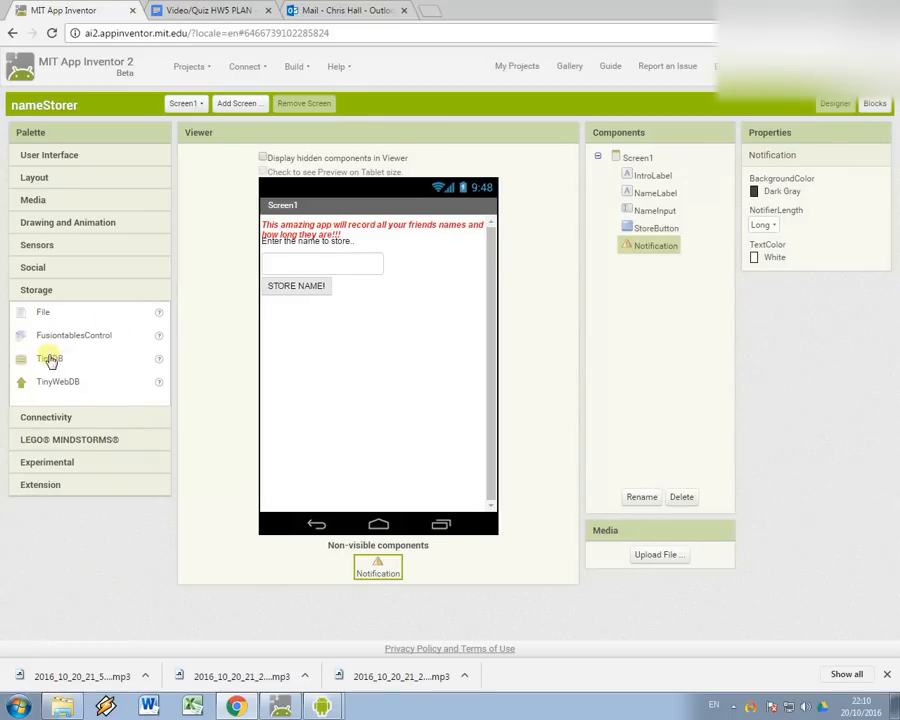
drag(52, 358, 370, 450)
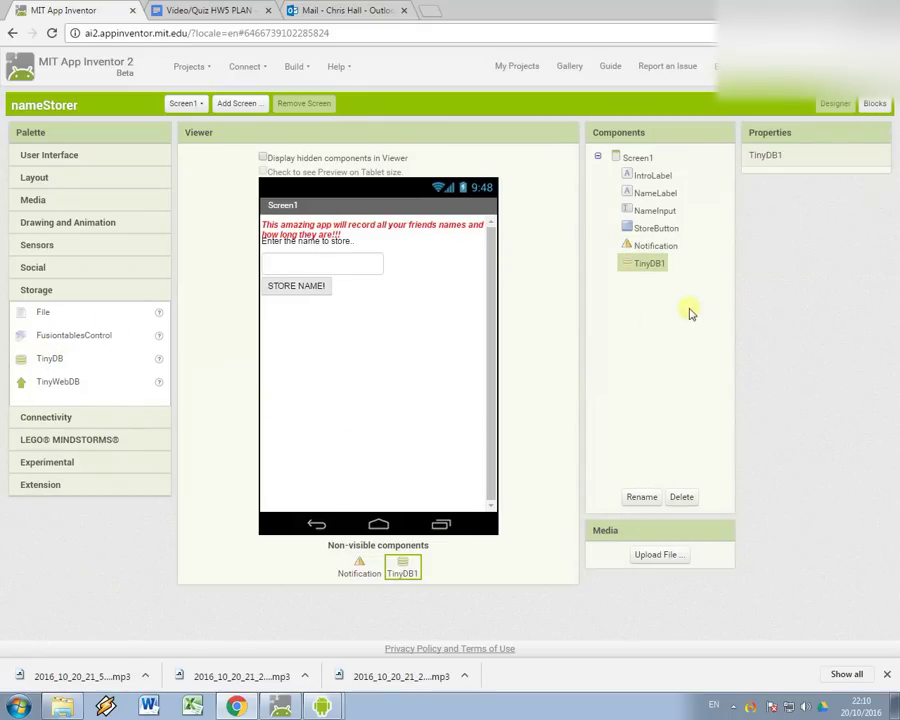
click(642, 497)
text(NamesDatabase)
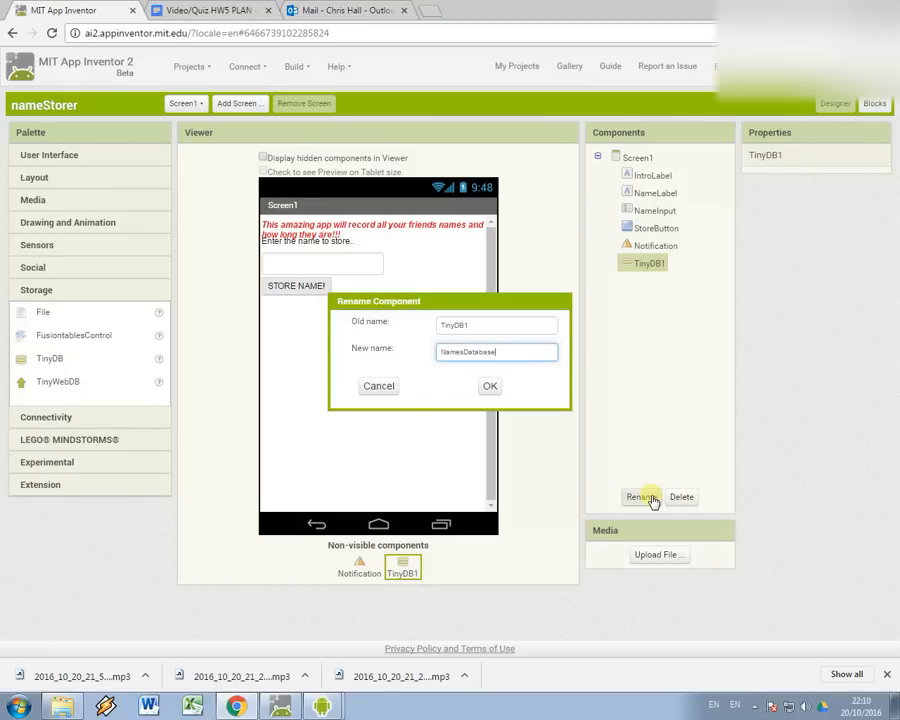
key(Return)
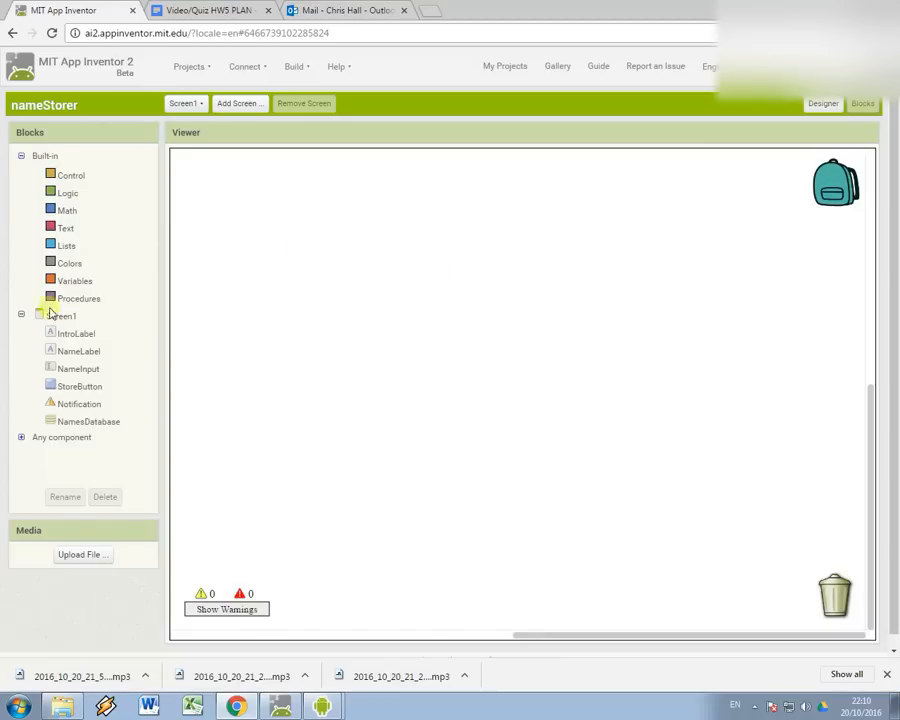
Place a 'when StoreButton.Click' event block on the workspace
click(80, 385)
scroll(287, 361, down, 3)
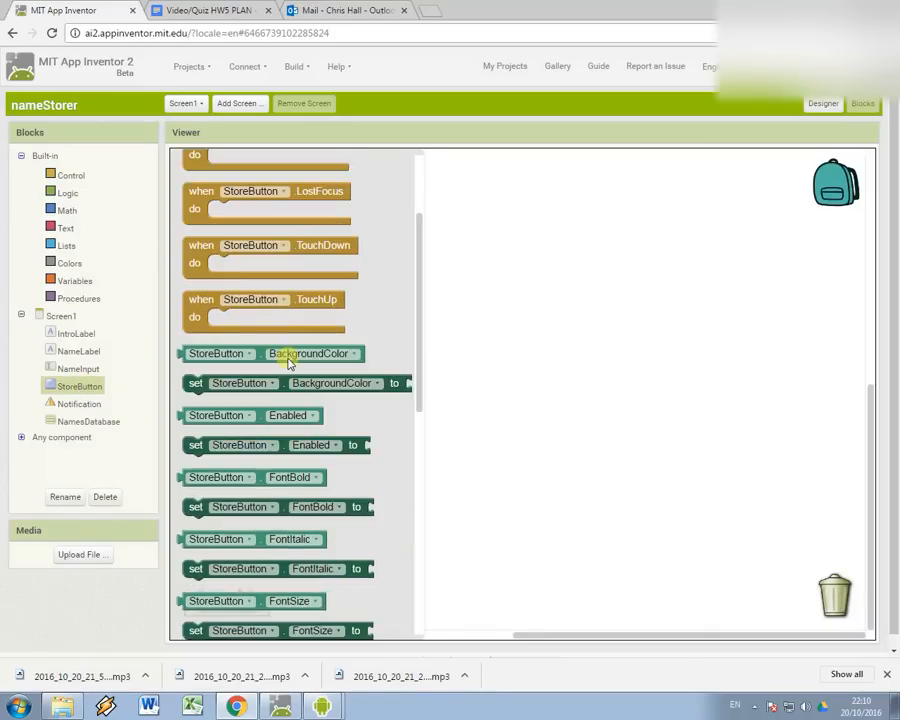
scroll(287, 361, up, 3)
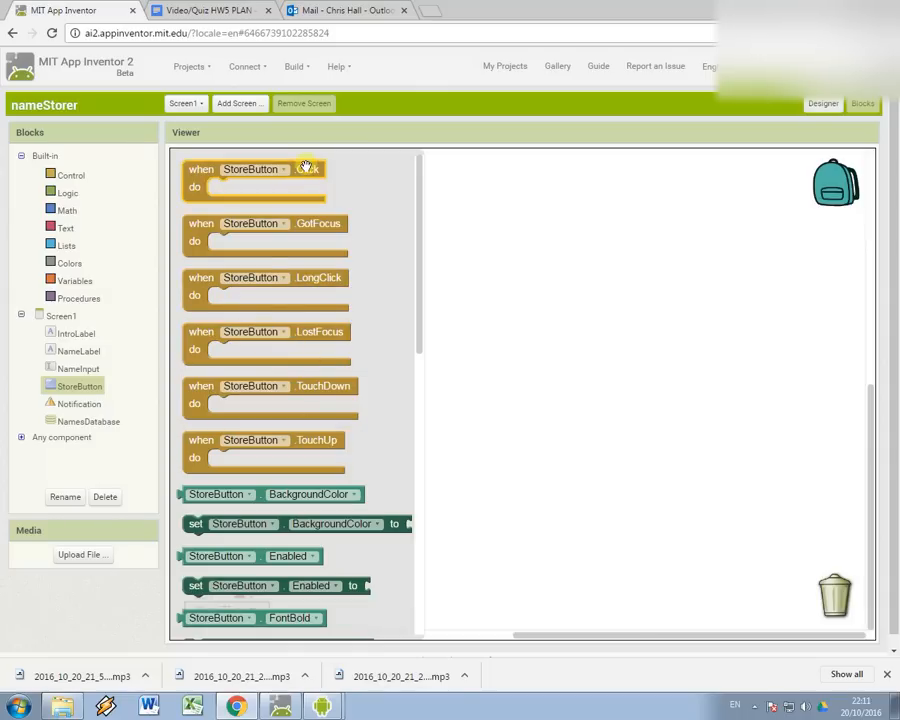
mouse_move(310, 170)
mouse_down()
mouse_move(391, 268)
mouse_move(404, 268)
mouse_up()
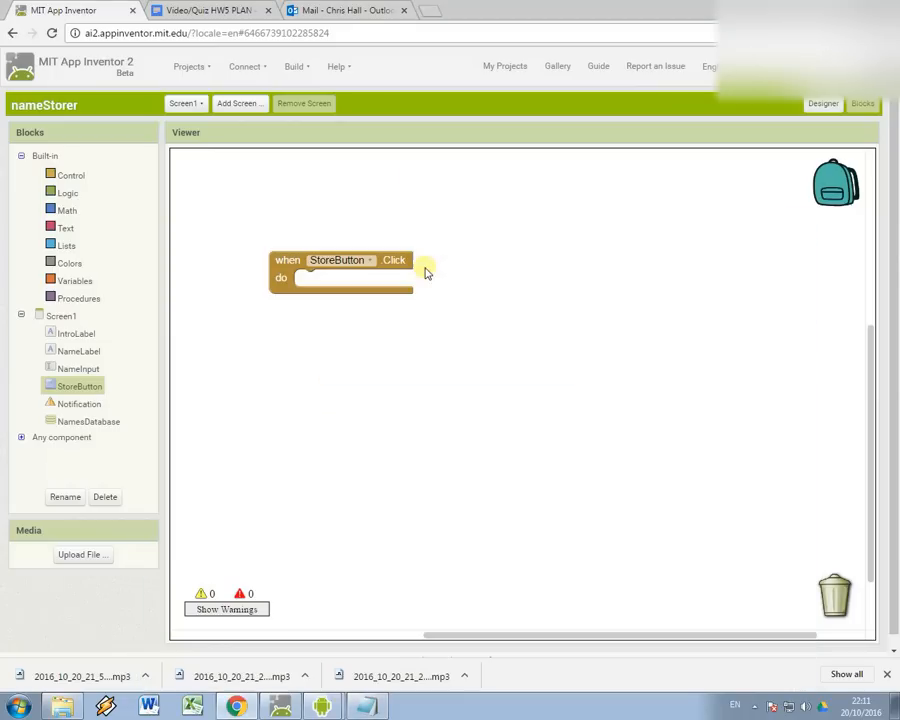
Put an if-then block from Control inside the StoreButton click handler
click(66, 227)
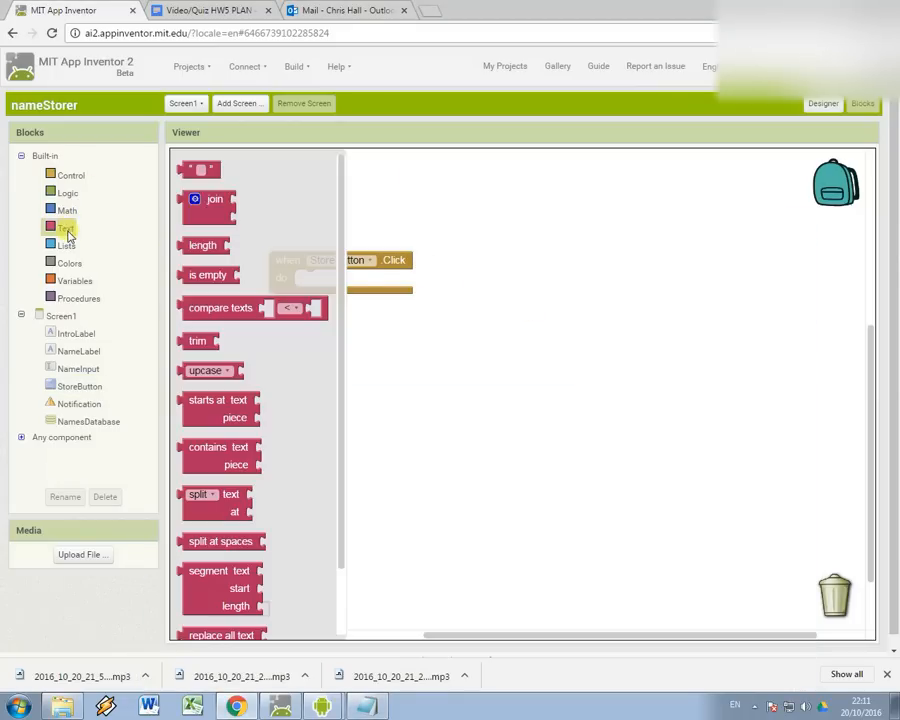
click(67, 193)
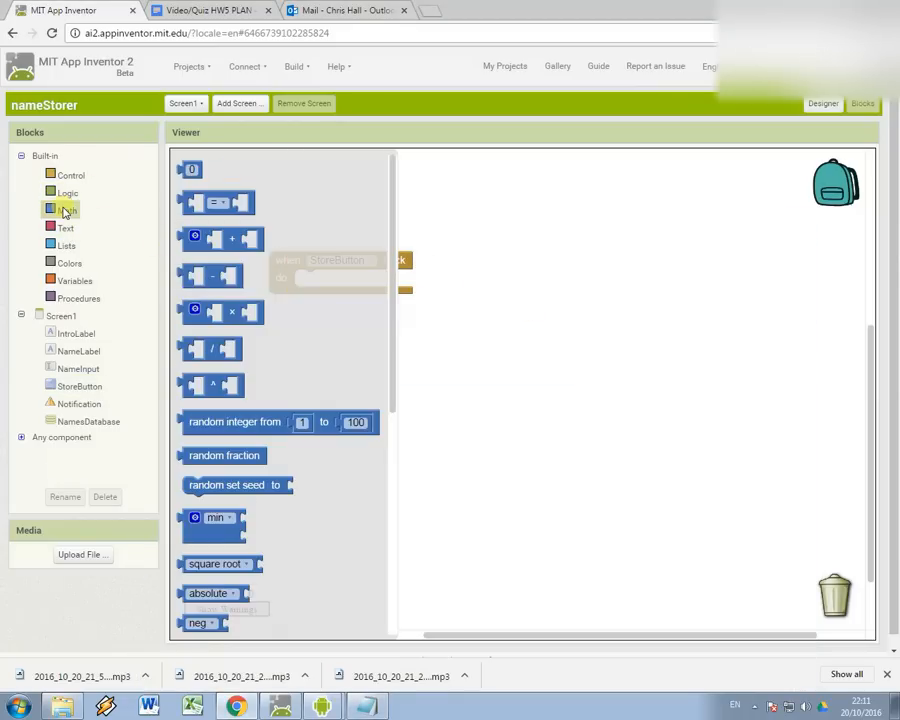
click(70, 175)
drag(205, 180, 320, 285)
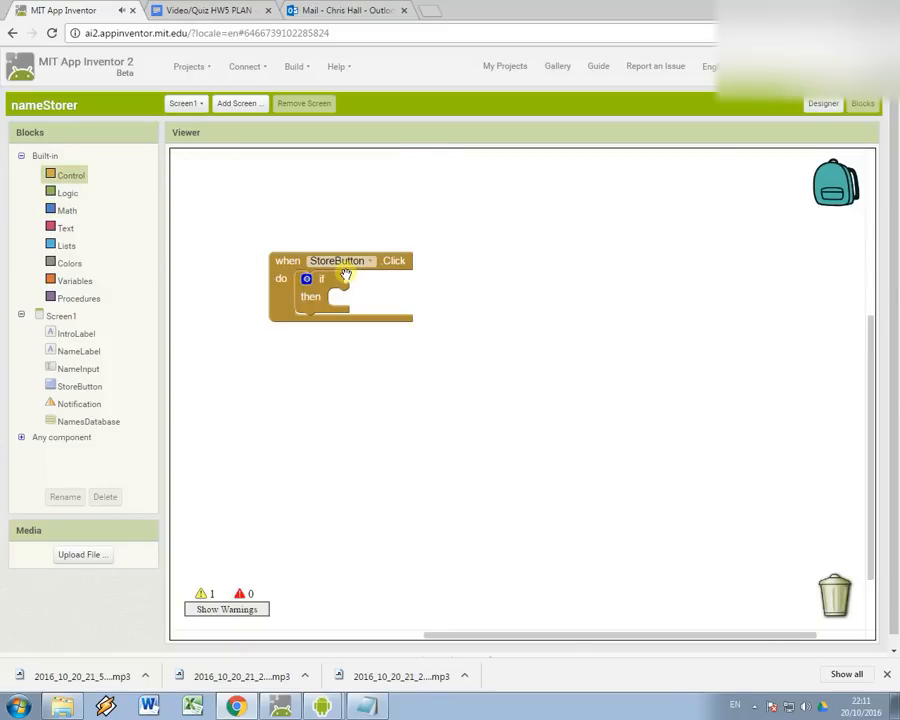
Insert a comparison block into the if condition and set its operator to ≠
click(334, 281)
text(=)
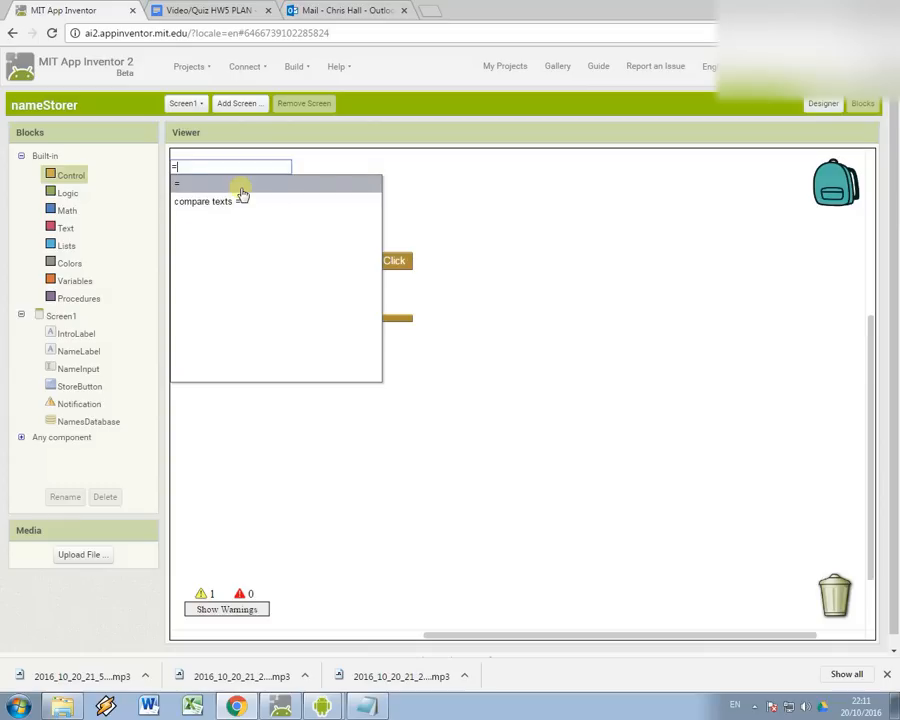
key(BackSpace)
text(=)
key(BackSpace)
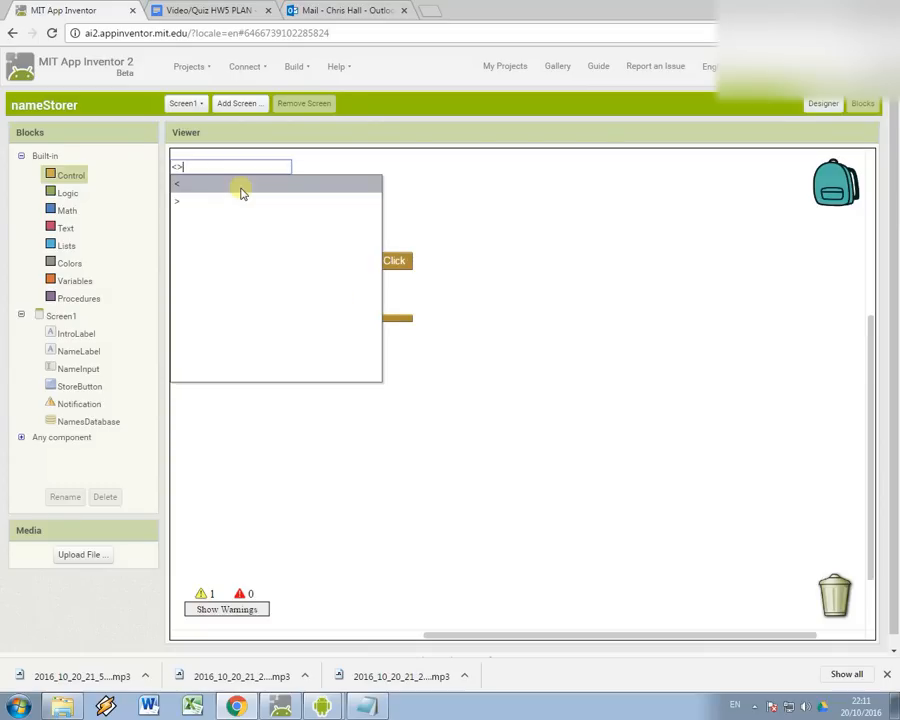
click(241, 191)
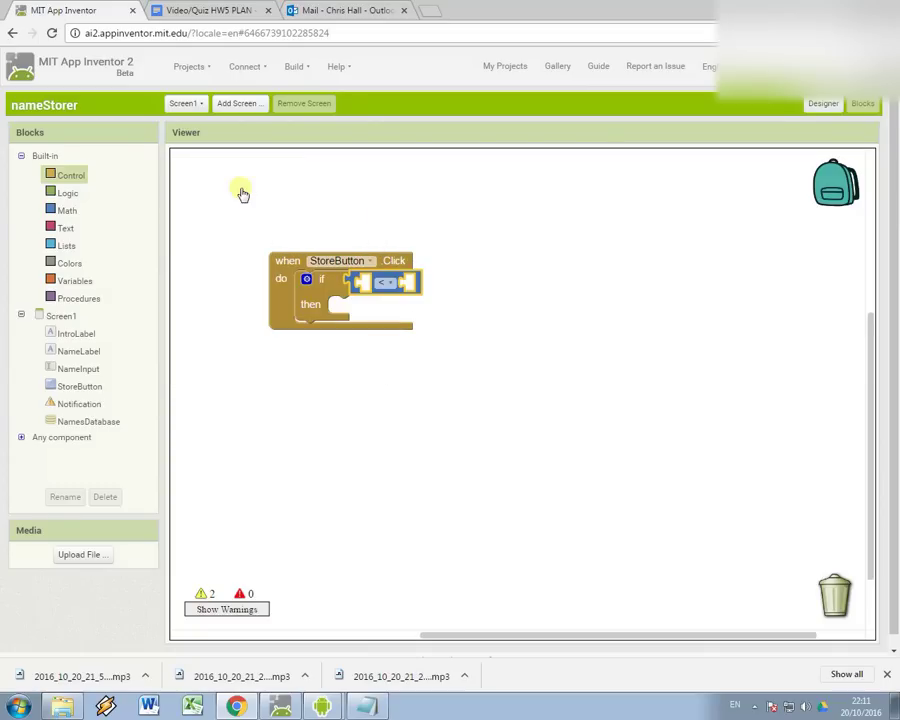
click(392, 282)
click(390, 315)
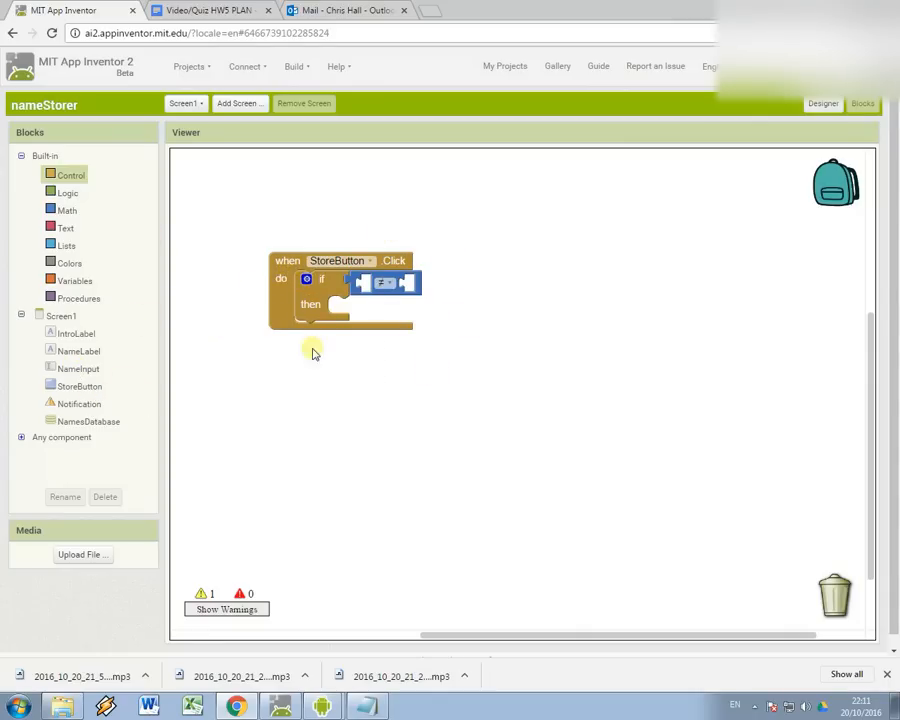
Get a NameInput.Text getter, discarding stray setter blocks, and put it in the if condition
click(71, 369)
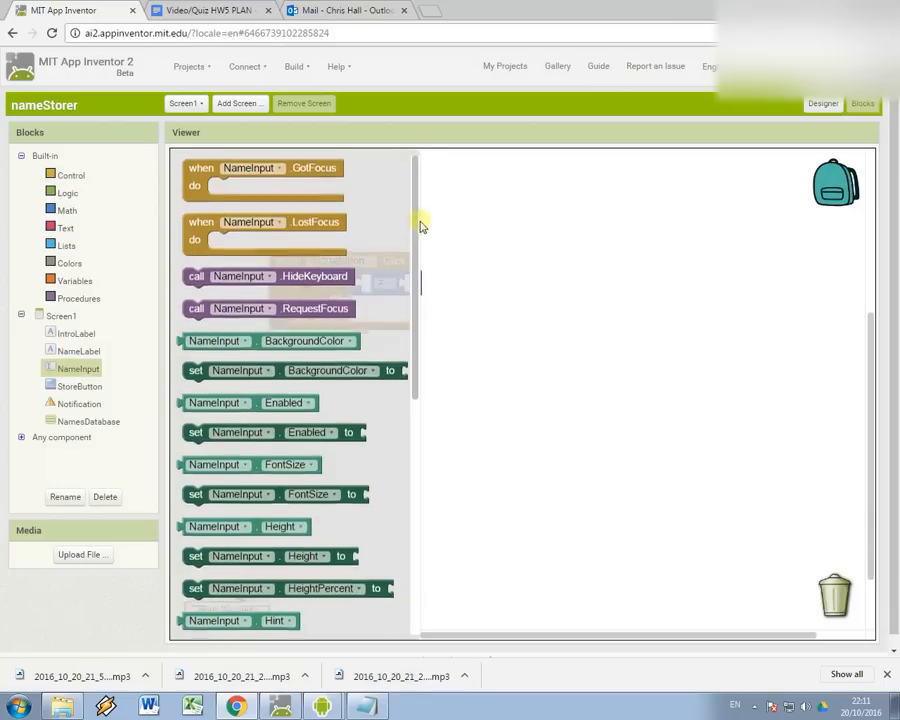
drag(420, 225, 407, 465)
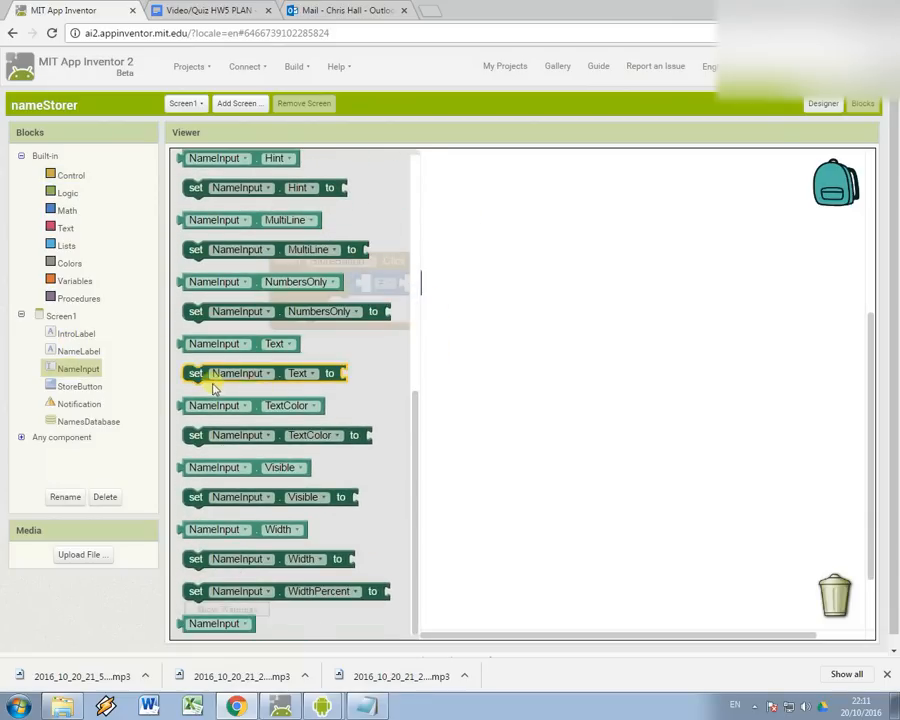
click(230, 376)
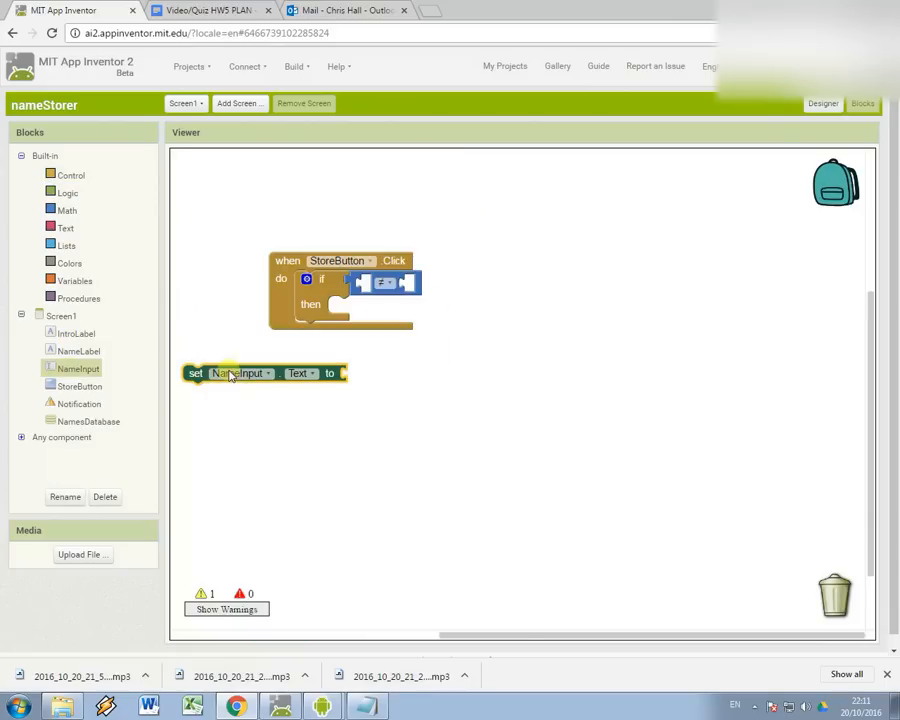
right_click(233, 372)
click(279, 477)
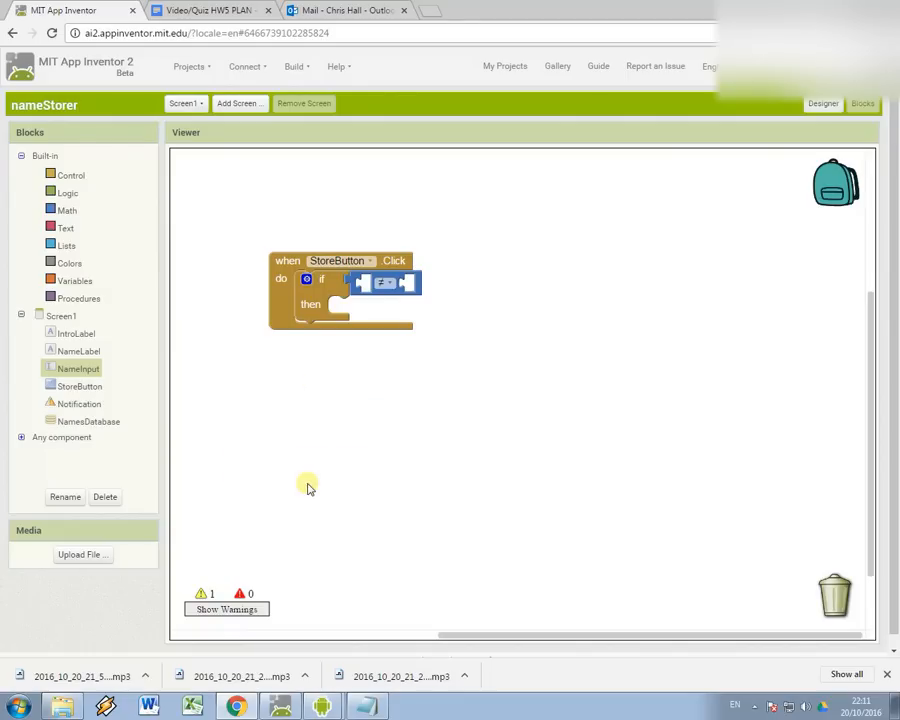
text(get)
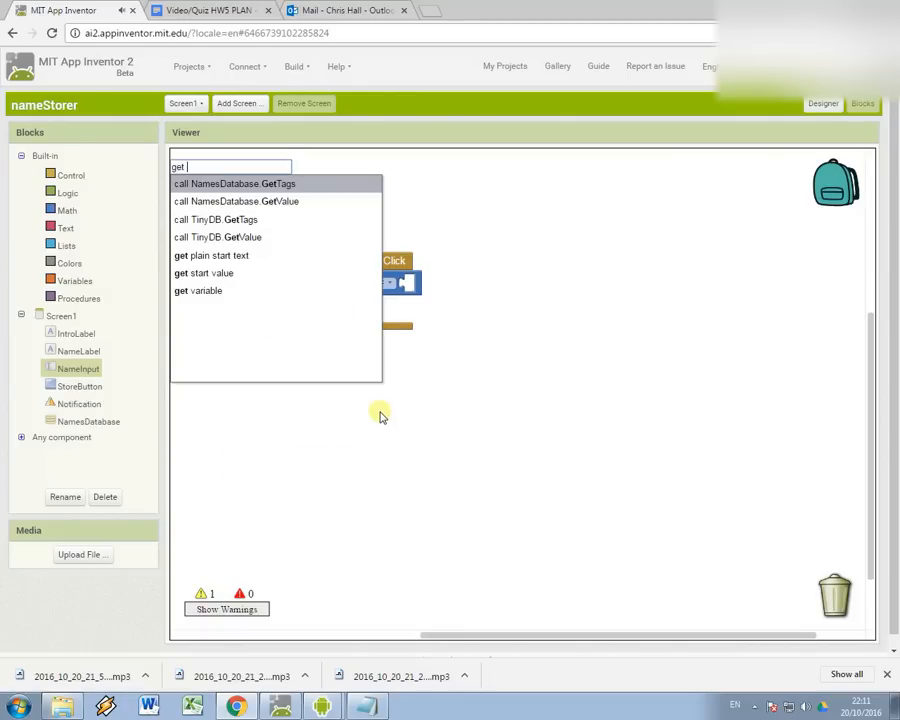
text( nameinput text)
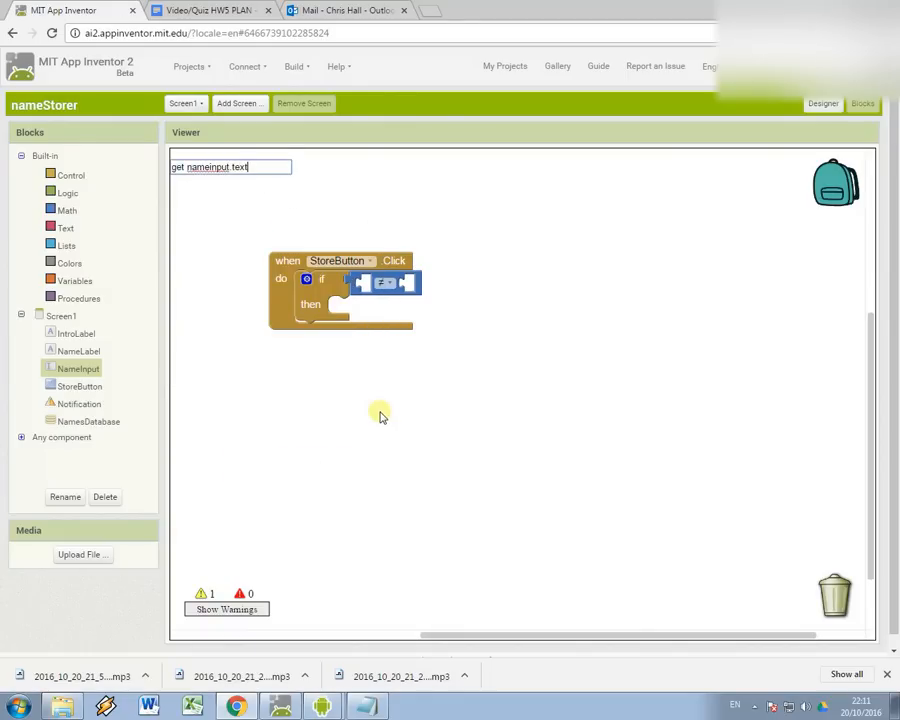
key(BackSpace)
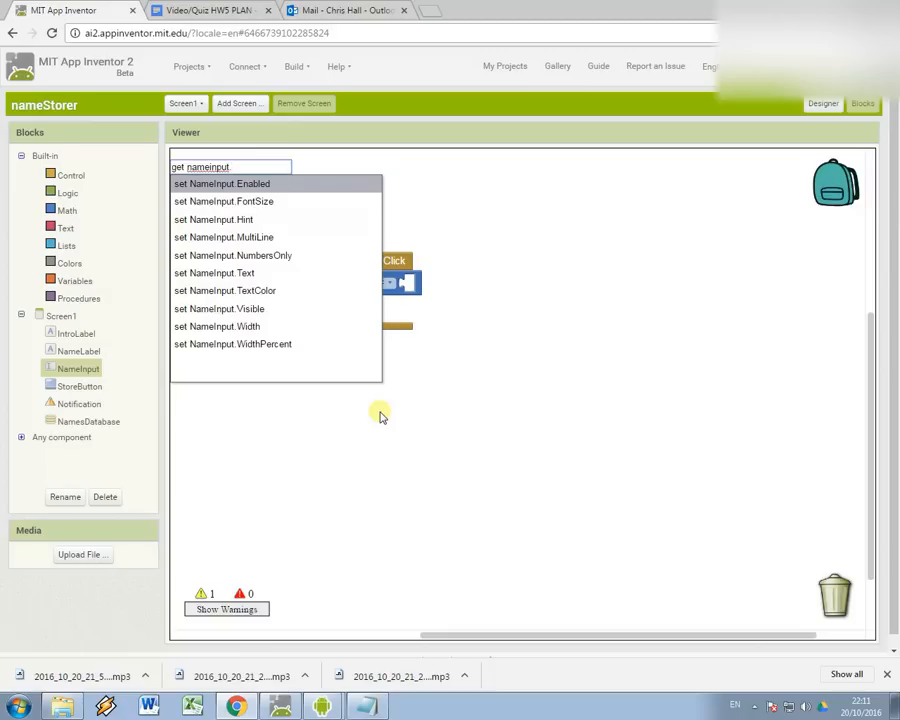
click(295, 274)
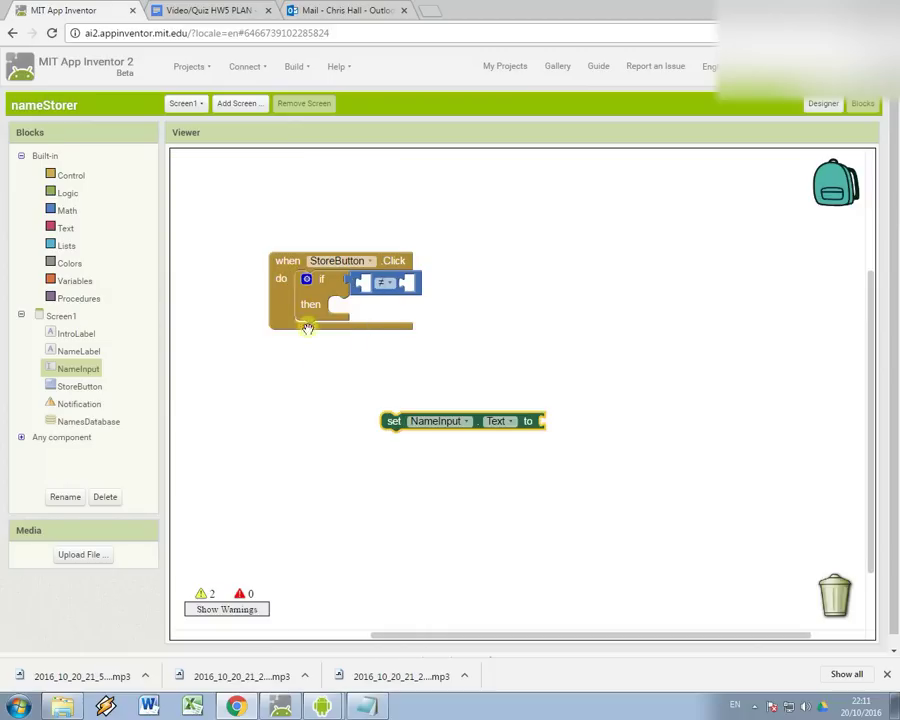
right_click(418, 425)
click(446, 503)
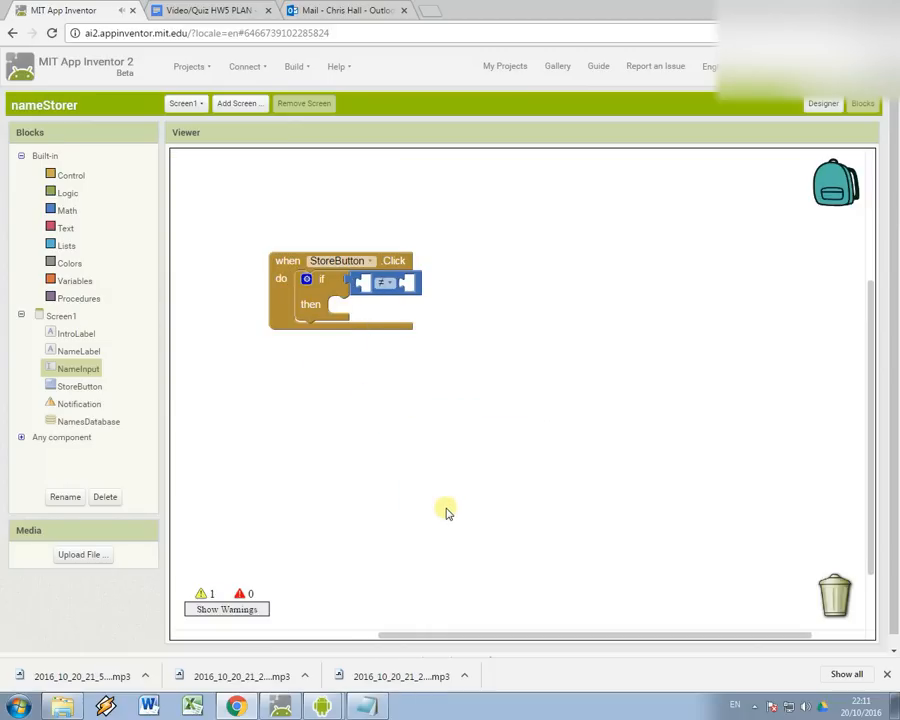
text(namein)
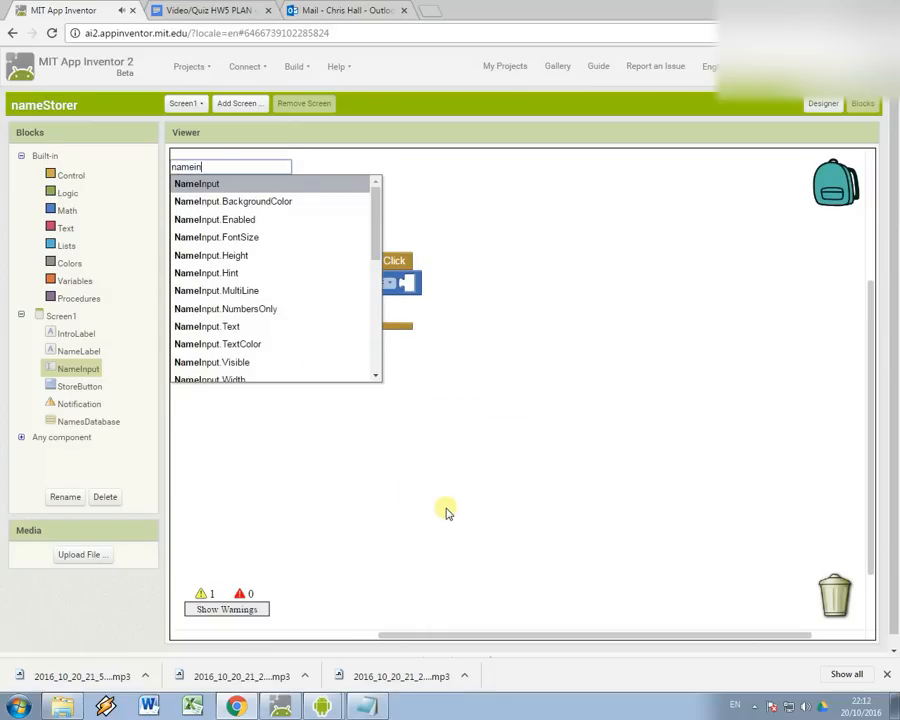
text(put te)
key(Return)
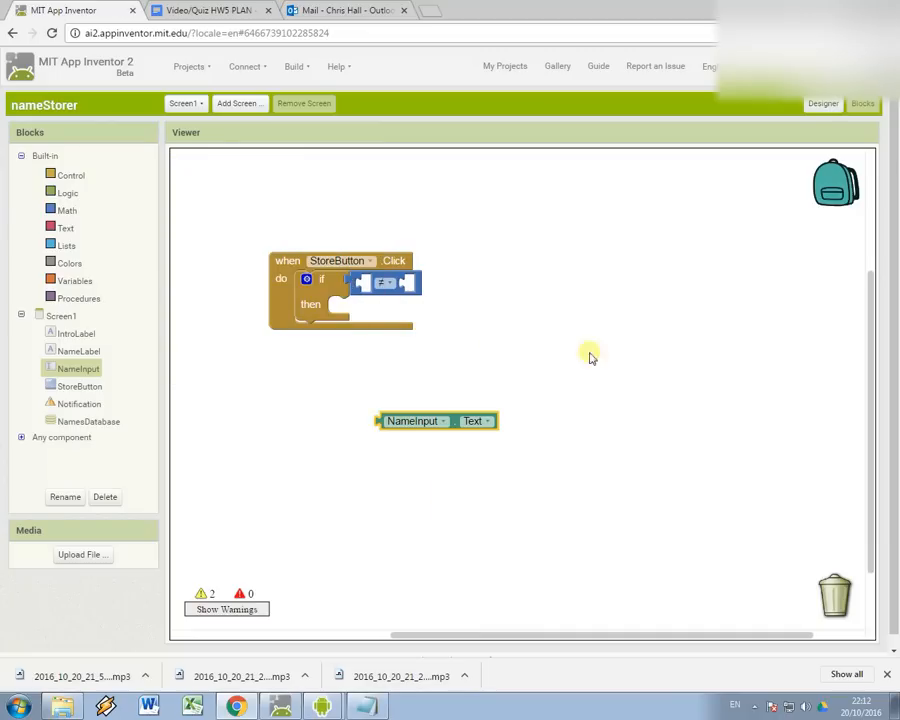
drag(478, 421, 466, 282)
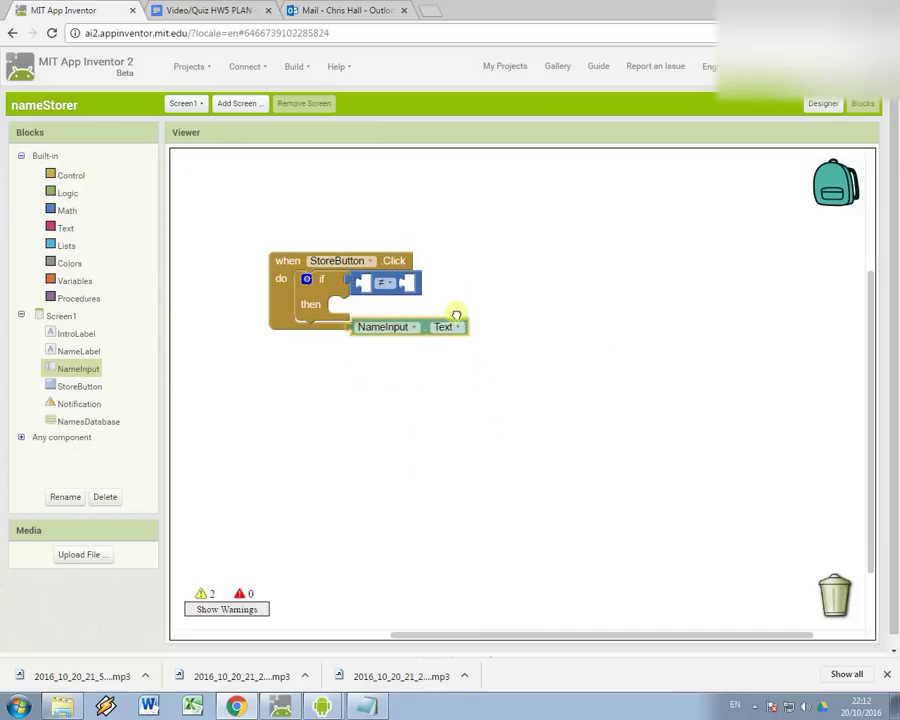
Replace the ≠ comparison with 'not is empty NameInput.Text' as the if condition
click(65, 228)
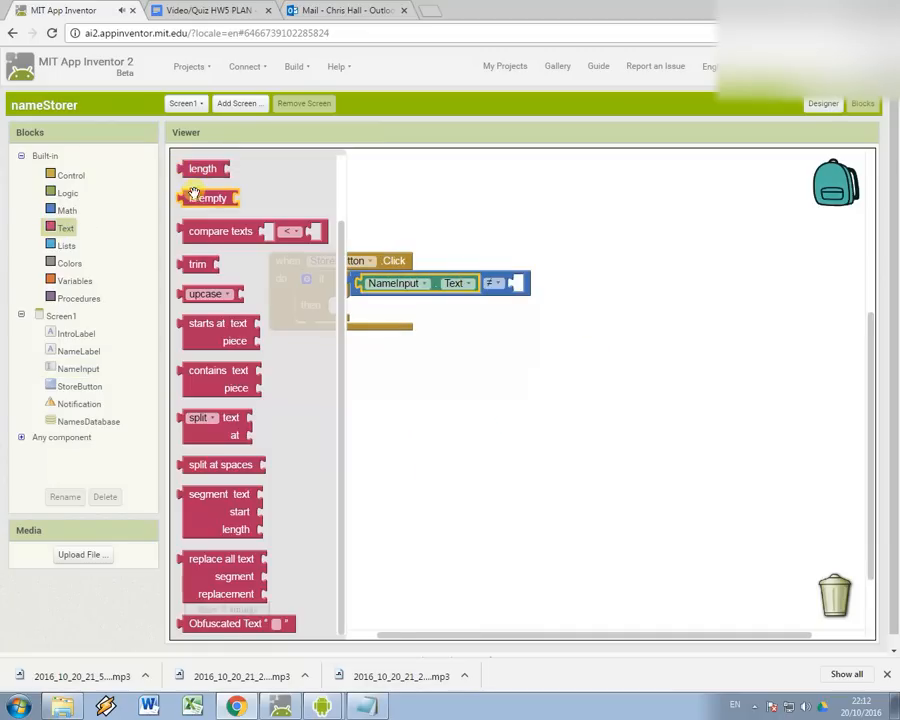
drag(200, 200, 330, 352)
drag(395, 283, 390, 365)
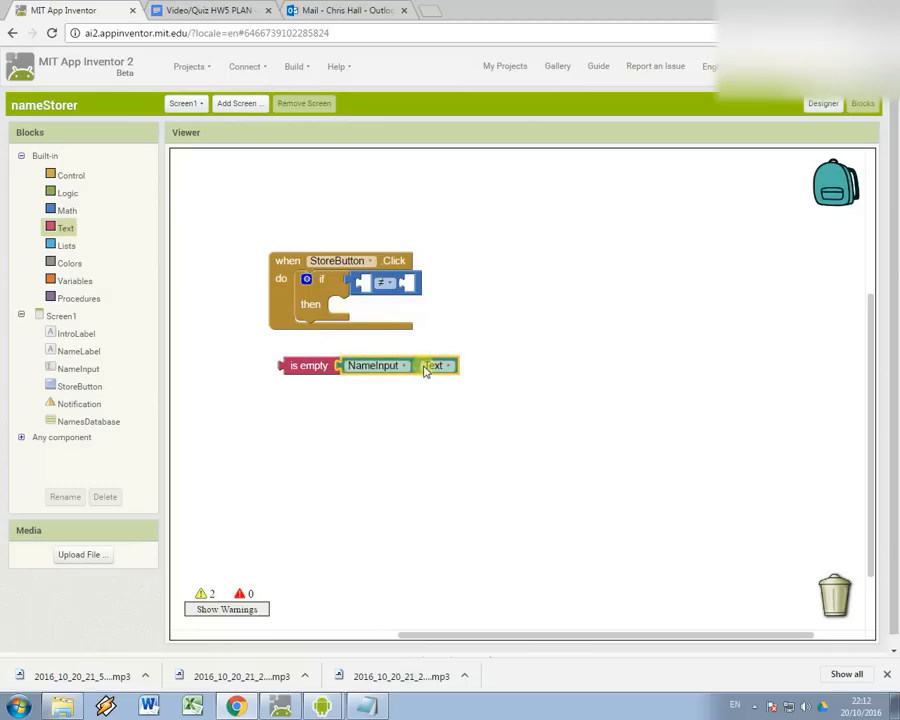
drag(375, 278, 372, 485)
right_click(372, 485)
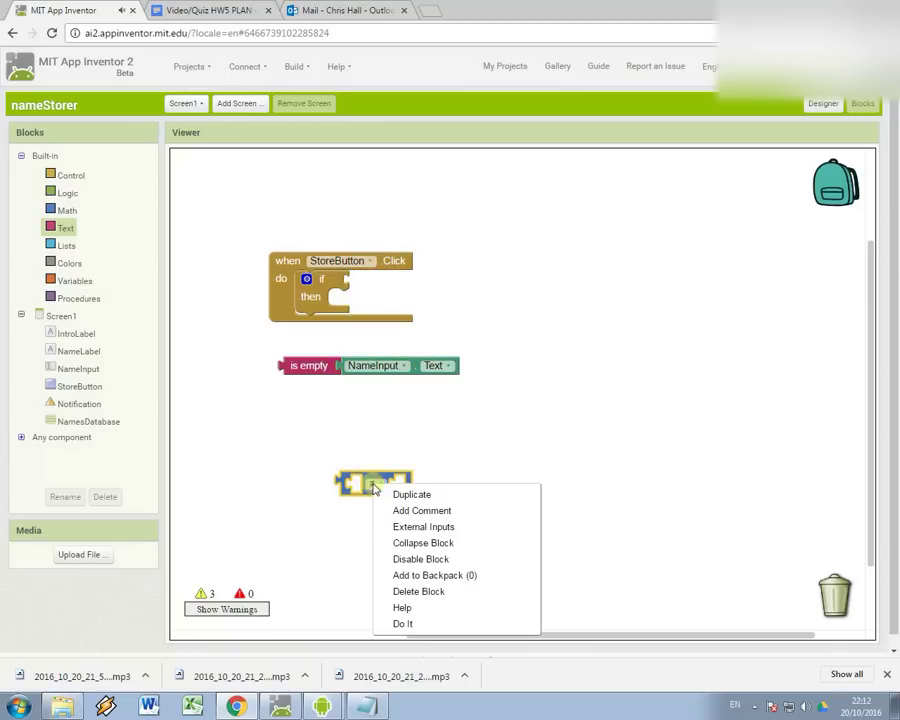
click(427, 588)
click(67, 192)
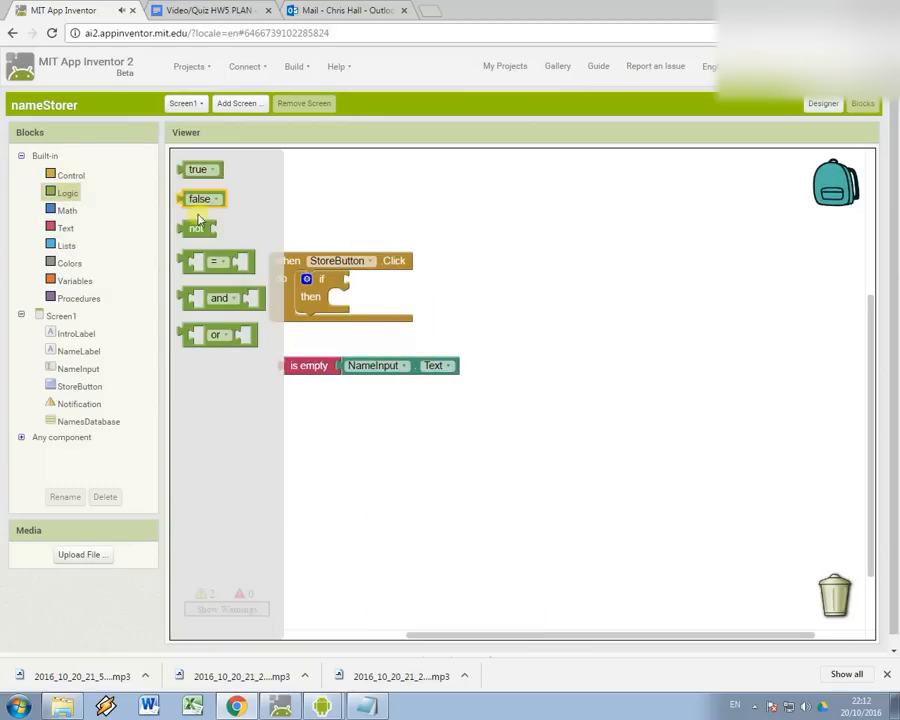
mouse_move(200, 200)
mouse_down()
mouse_move(233, 378)
mouse_move(275, 366)
mouse_move(365, 280)
mouse_up()
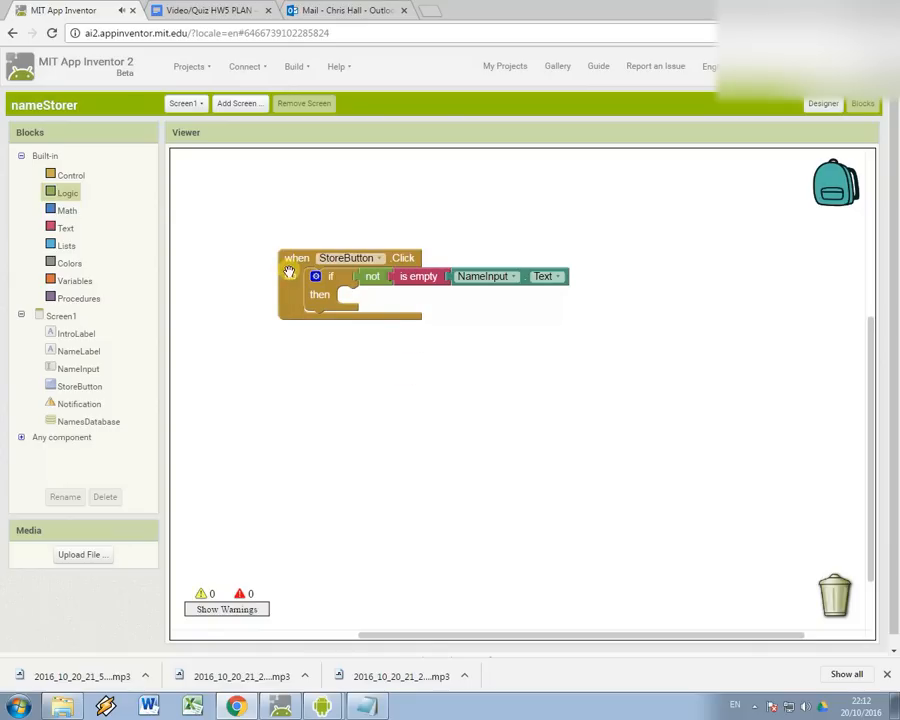
drag(290, 278, 221, 240)
Add a 'to procedure do' block and name it AddToDatabase
click(78, 298)
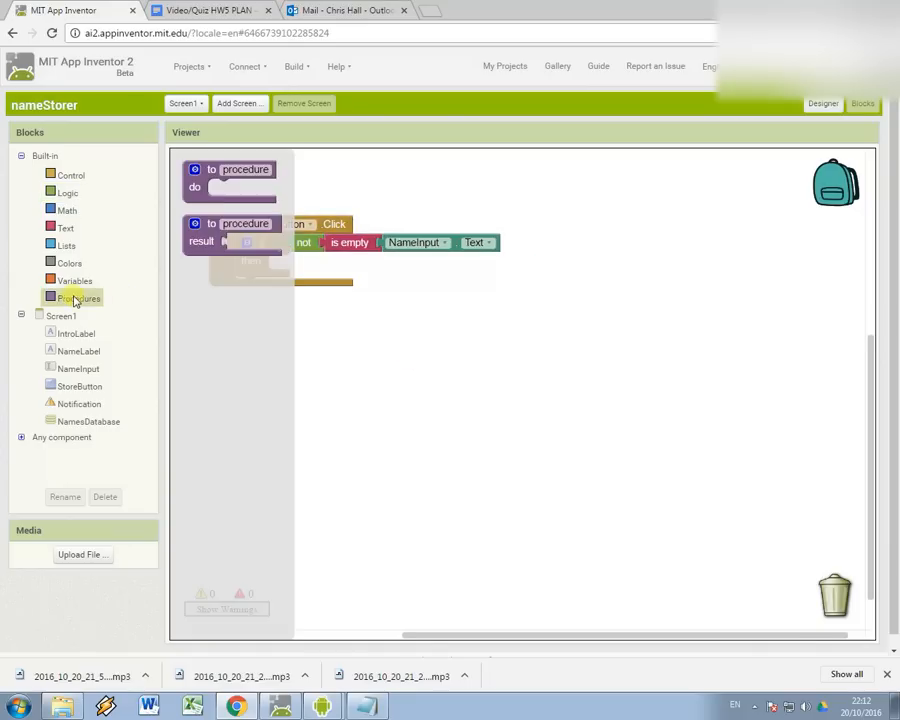
drag(230, 185, 265, 360)
click(280, 349)
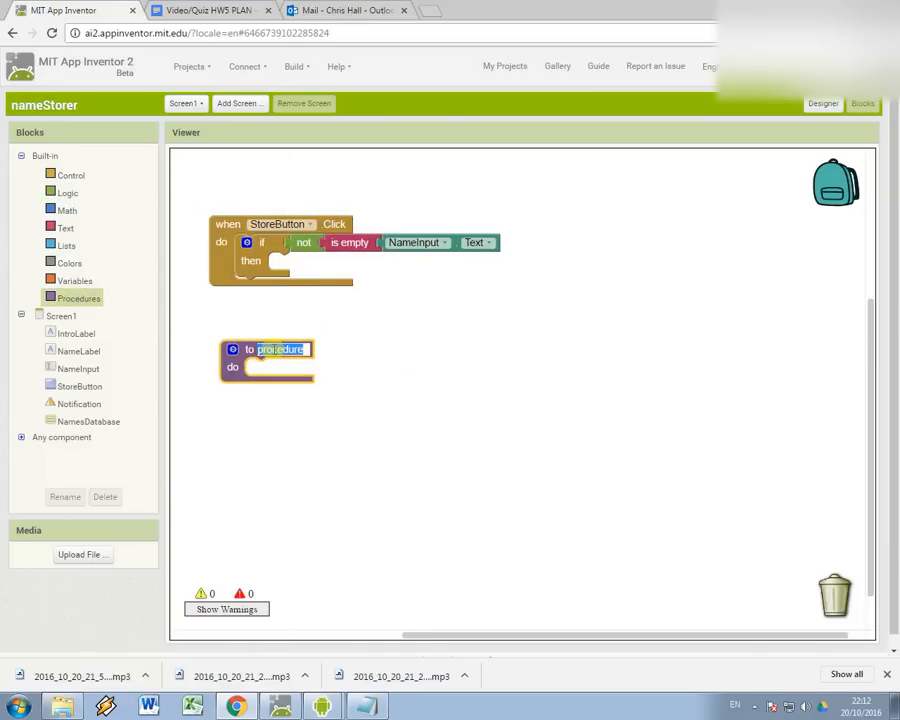
text(stor)
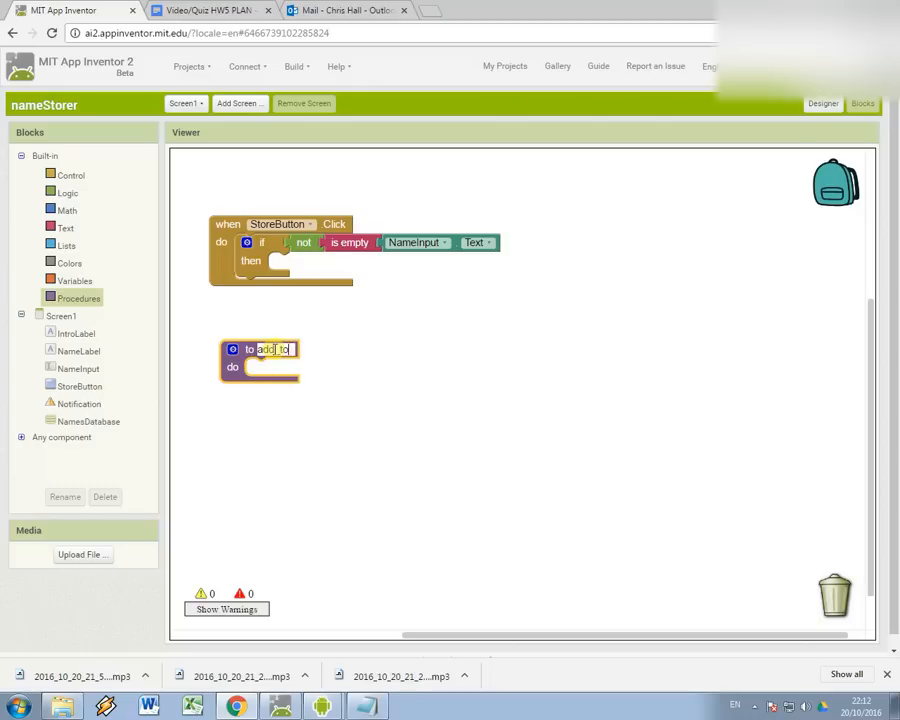
text(abase)
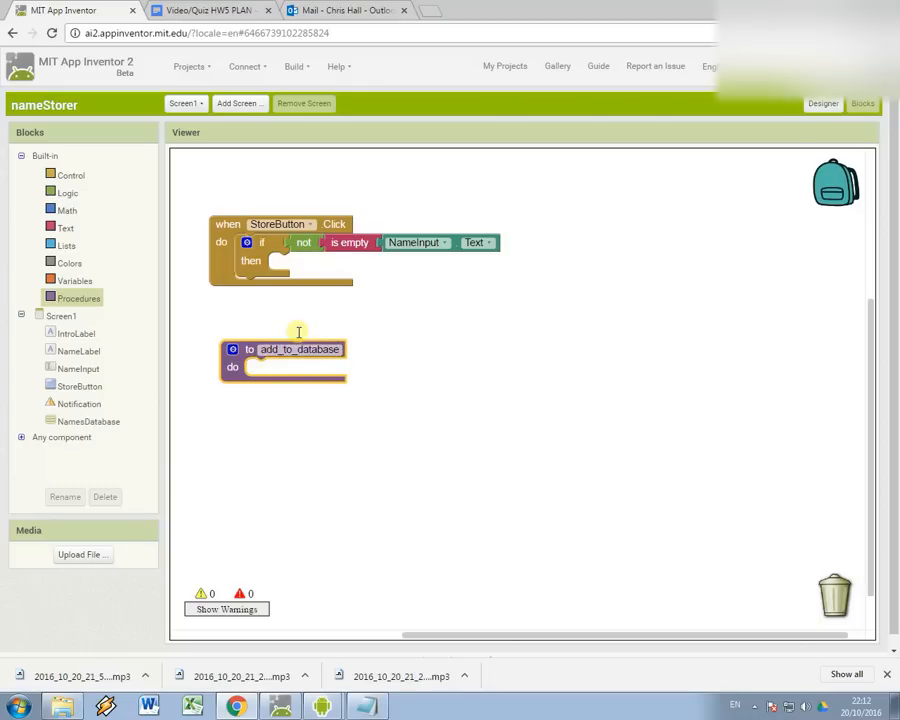
click(181, 374)
click(78, 298)
click(370, 372)
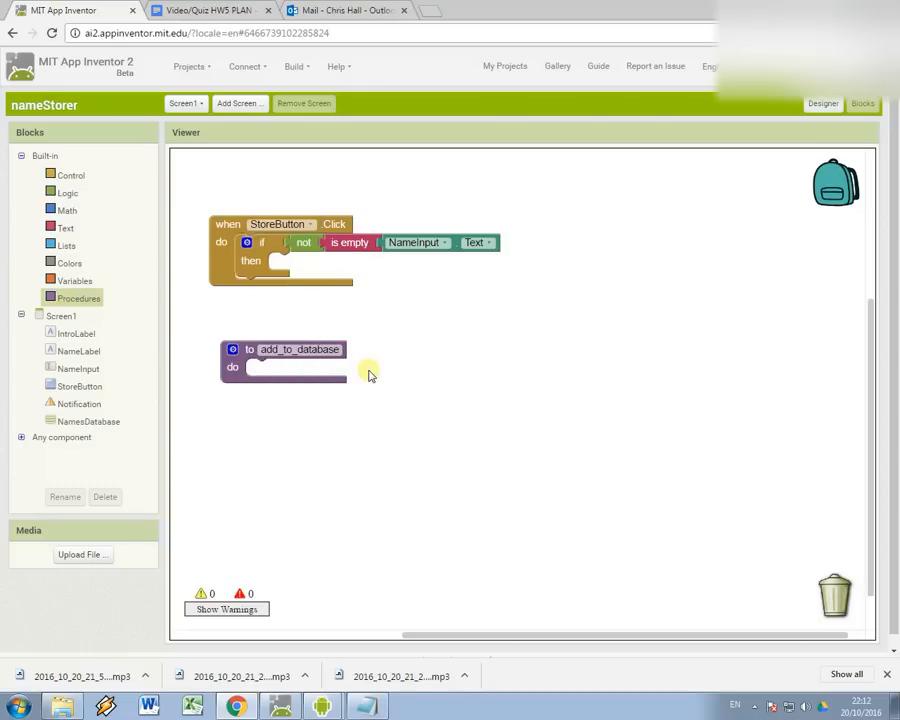
double_click(300, 349)
text(Ad)
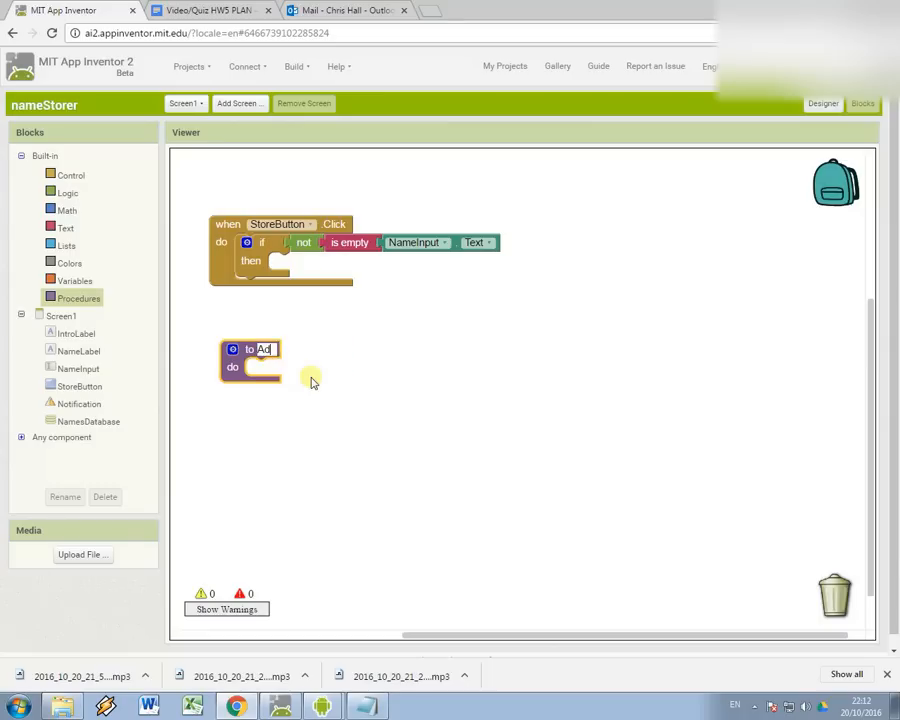
text(dToDatabase)
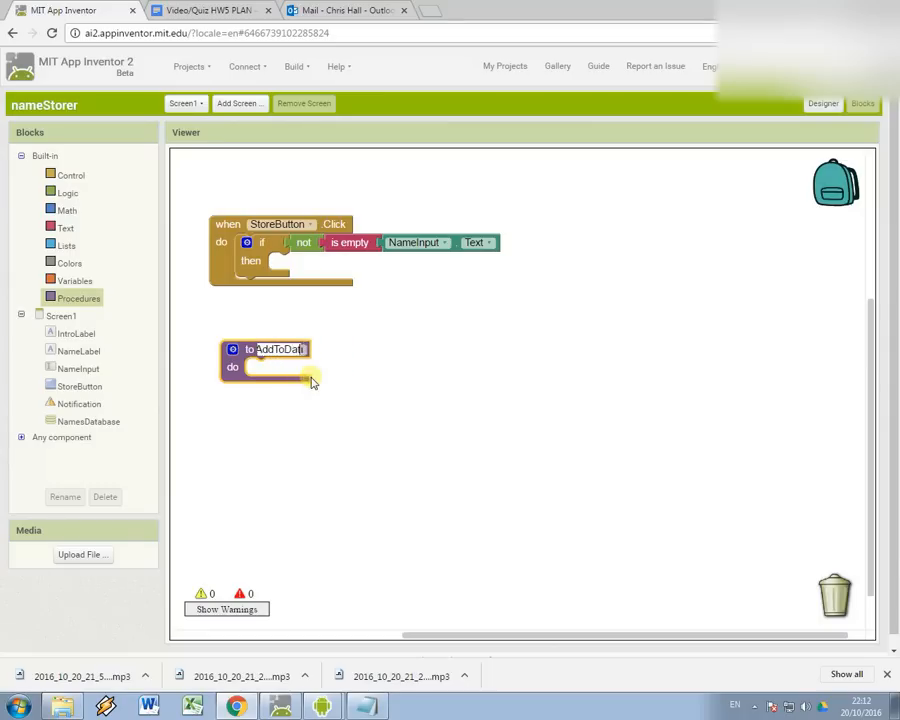
click(408, 278)
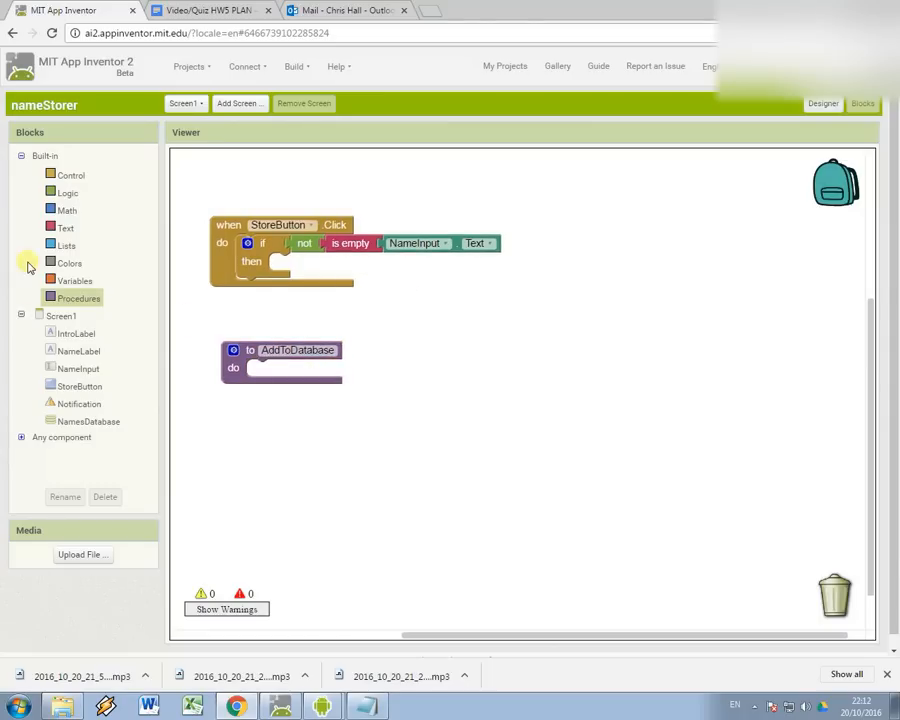
Call AddToDatabase in the handler's then-branch and briefly check the emulator
click(78, 298)
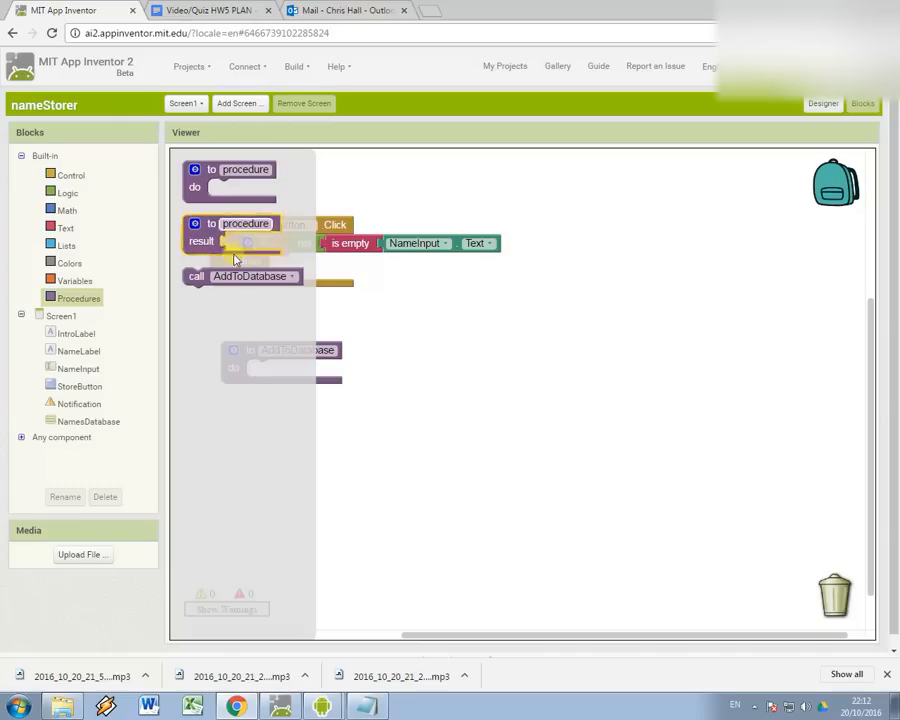
mouse_move(240, 275)
mouse_down()
mouse_move(262, 288)
mouse_move(300, 270)
mouse_up()
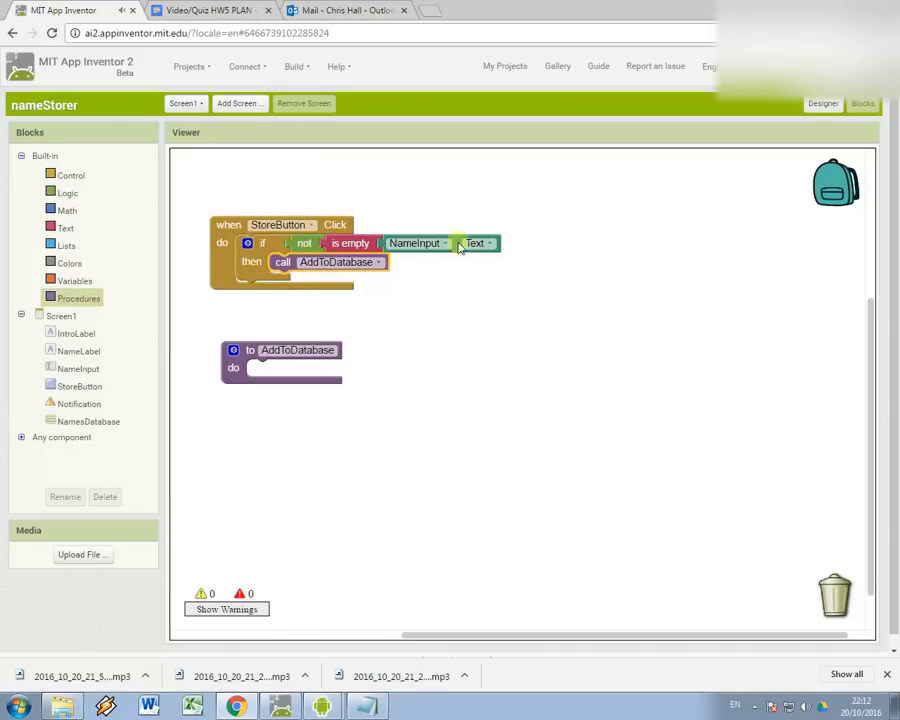
drag(232, 350, 221, 387)
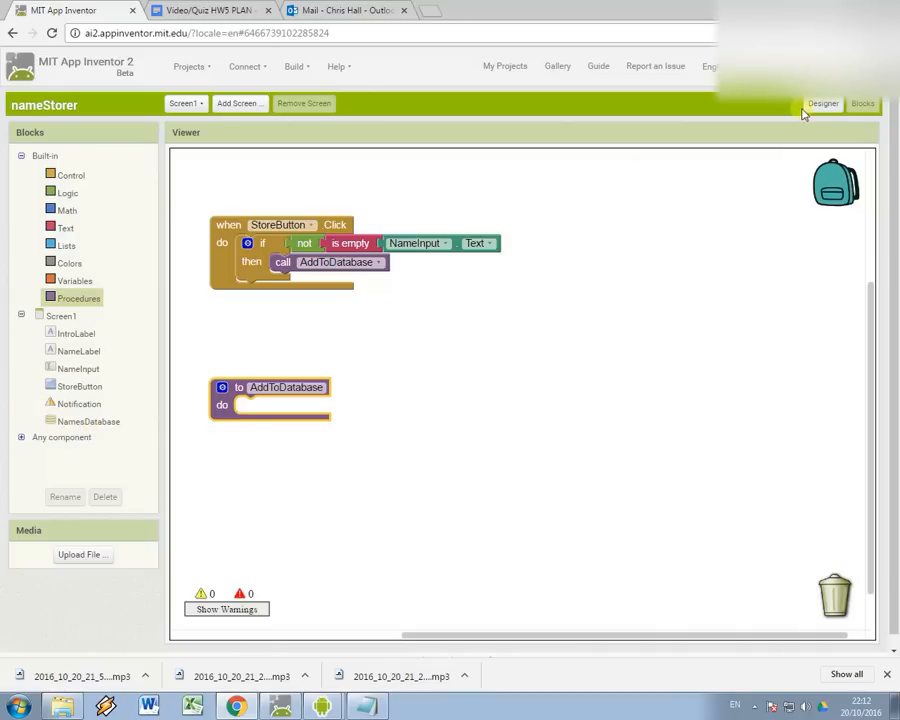
mouse_move(279, 706)
click(272, 680)
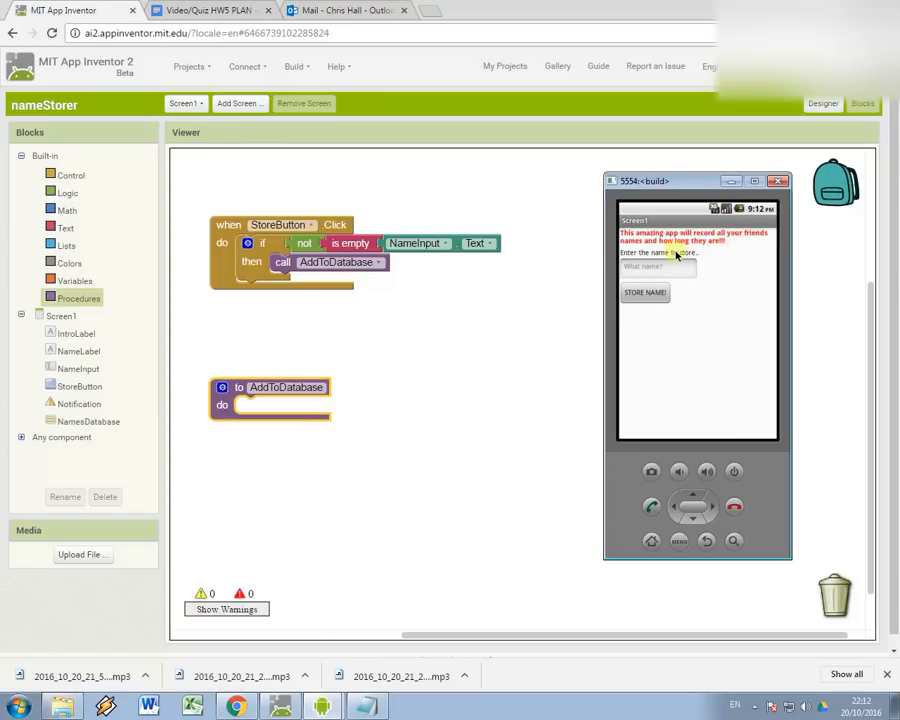
click(407, 440)
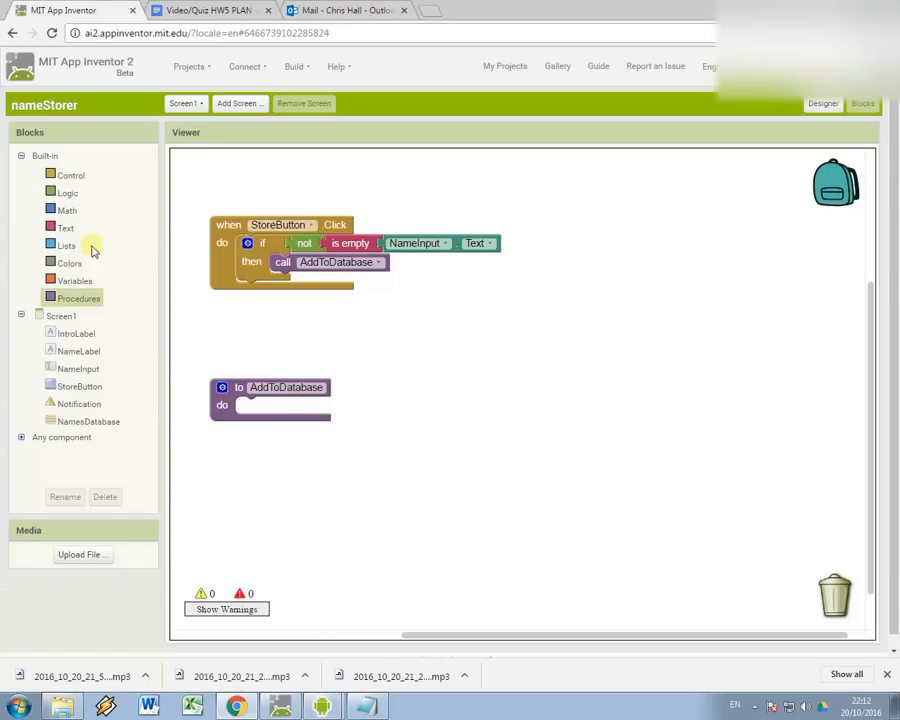
Put an 'initialize local' variable named length inside AddToDatabase, discarding a stray set block
click(74, 281)
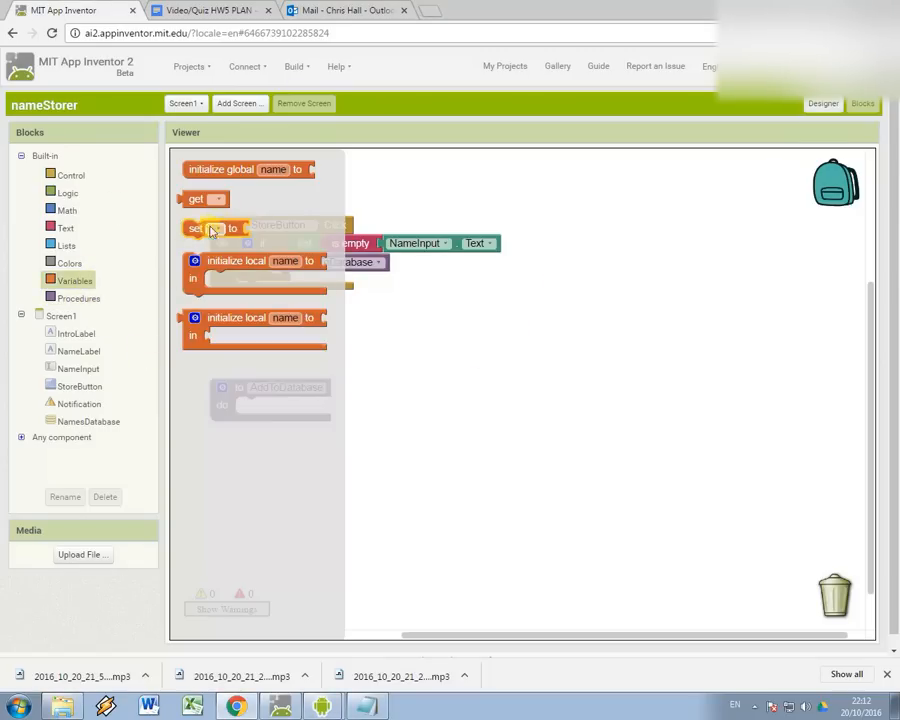
drag(196, 228, 277, 367)
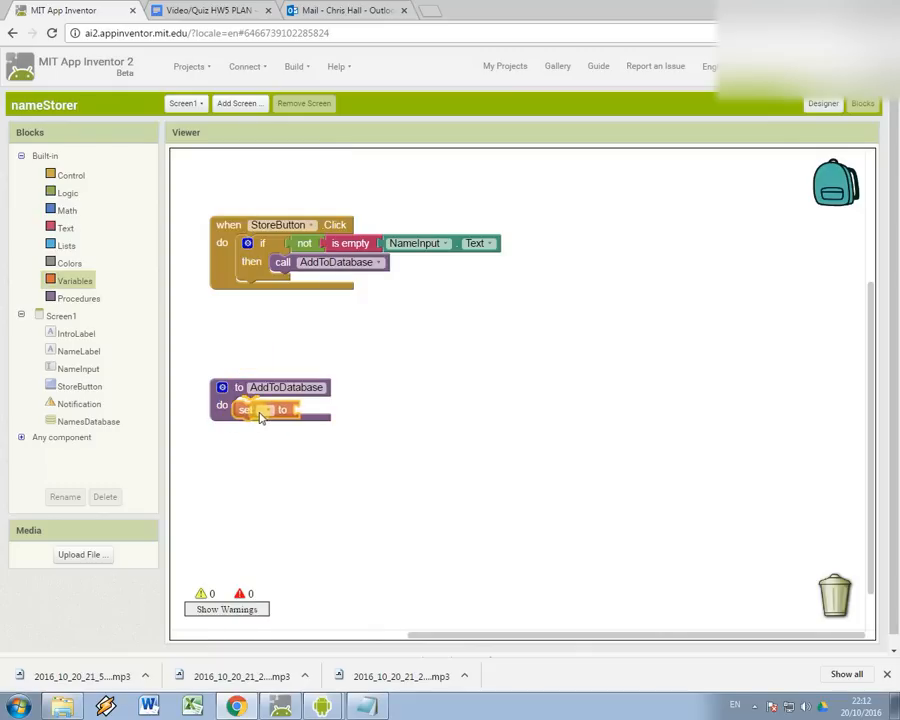
right_click(262, 358)
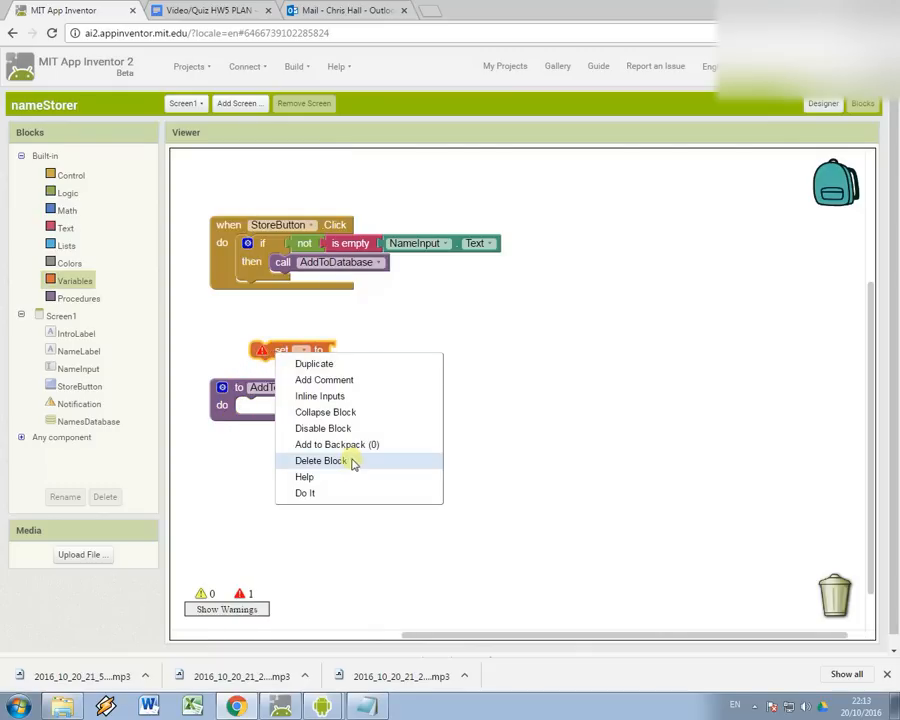
click(330, 459)
click(74, 287)
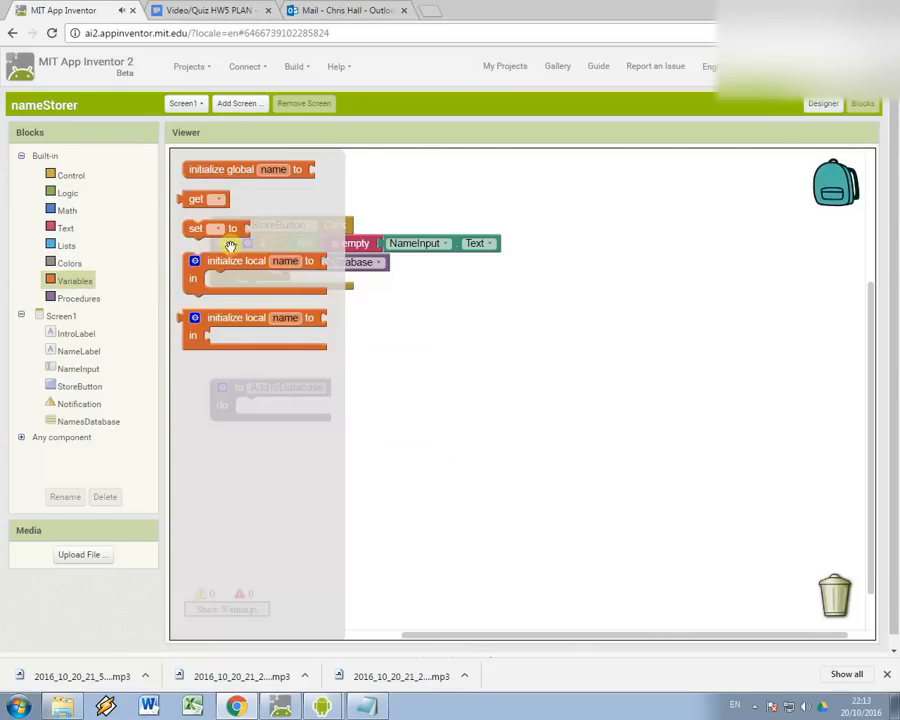
drag(230, 262, 291, 410)
click(336, 405)
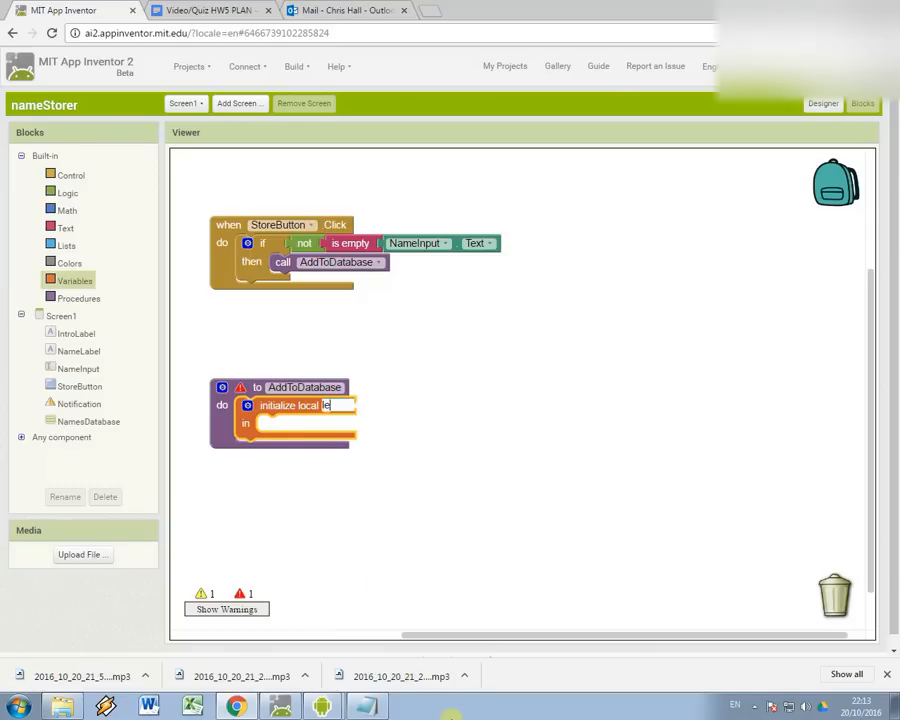
text(length)
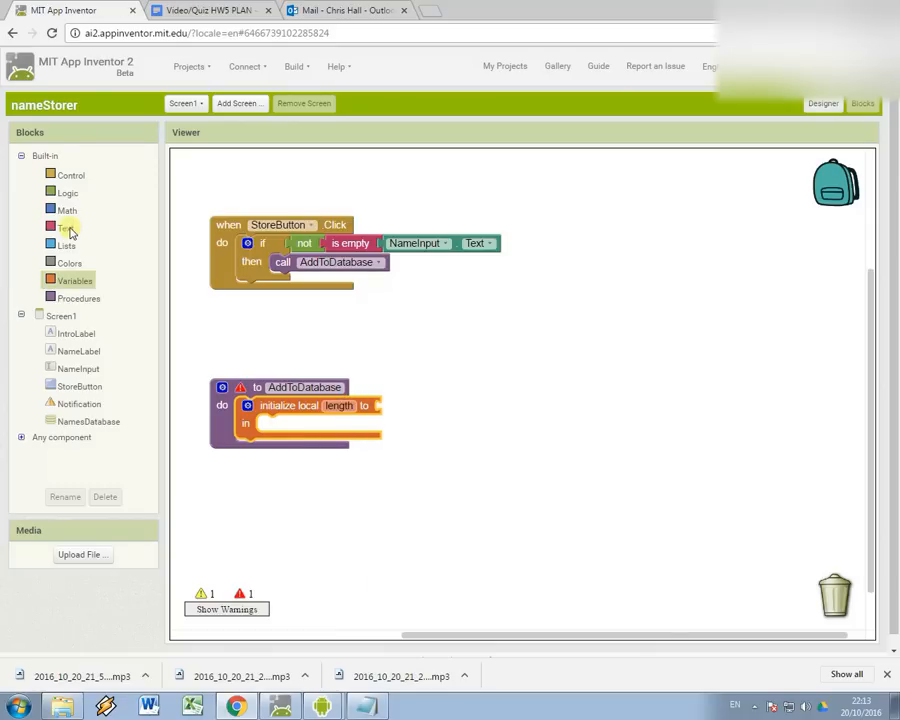
Set the length variable to a text length block
click(66, 228)
drag(200, 240, 404, 409)
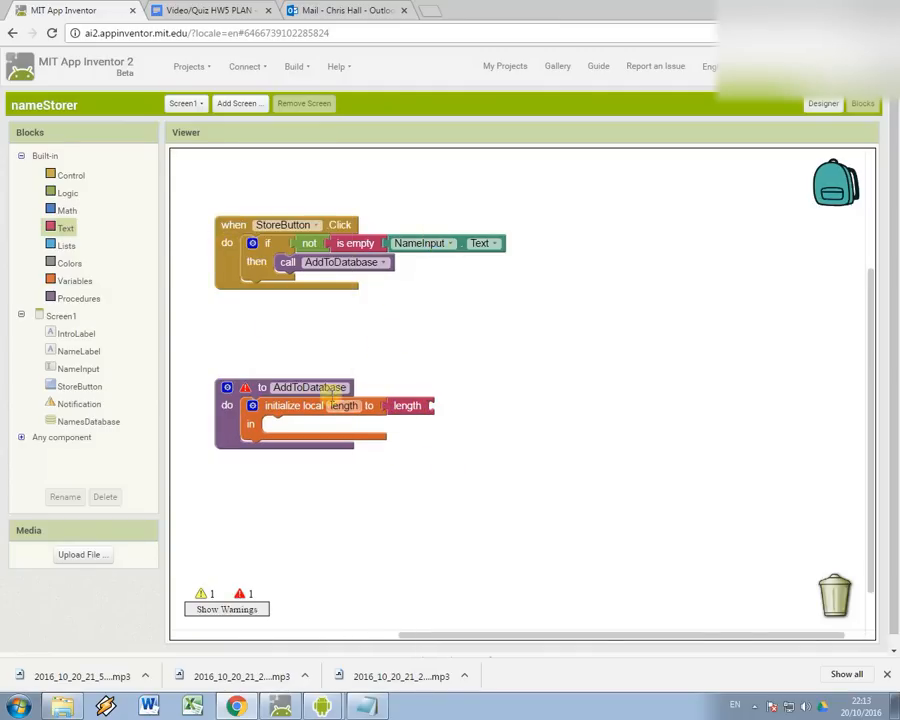
Give AddToDatabase an input parameter and name it name
click(227, 387)
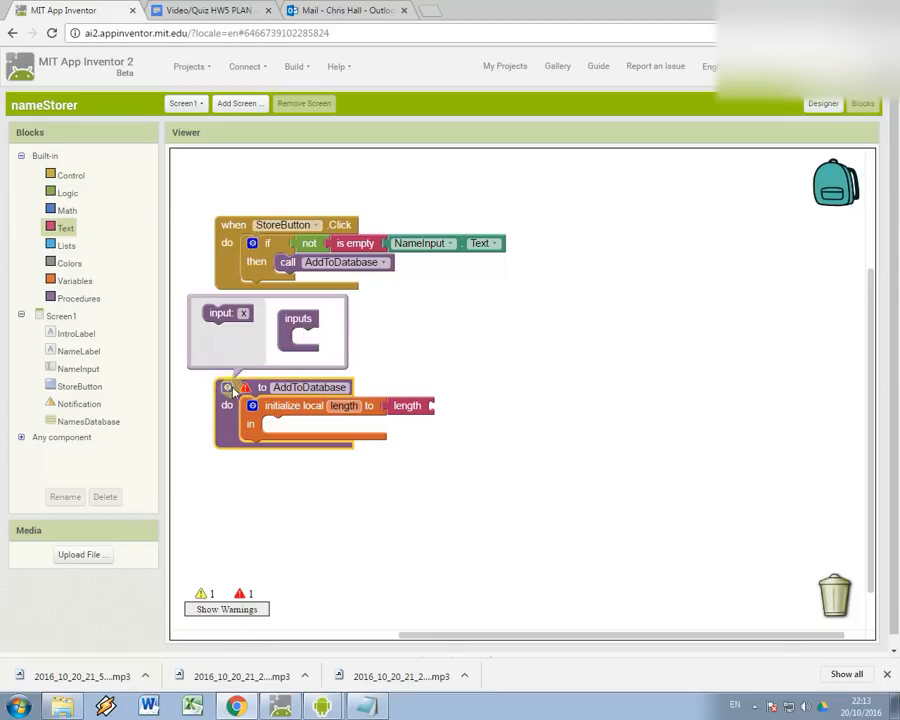
drag(222, 313, 330, 336)
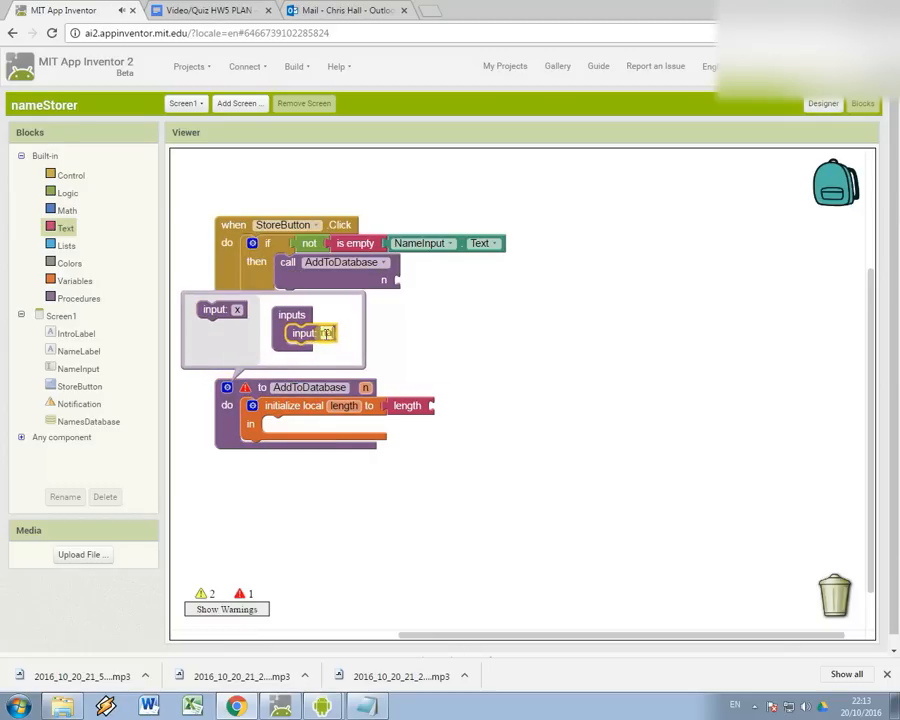
text(name)
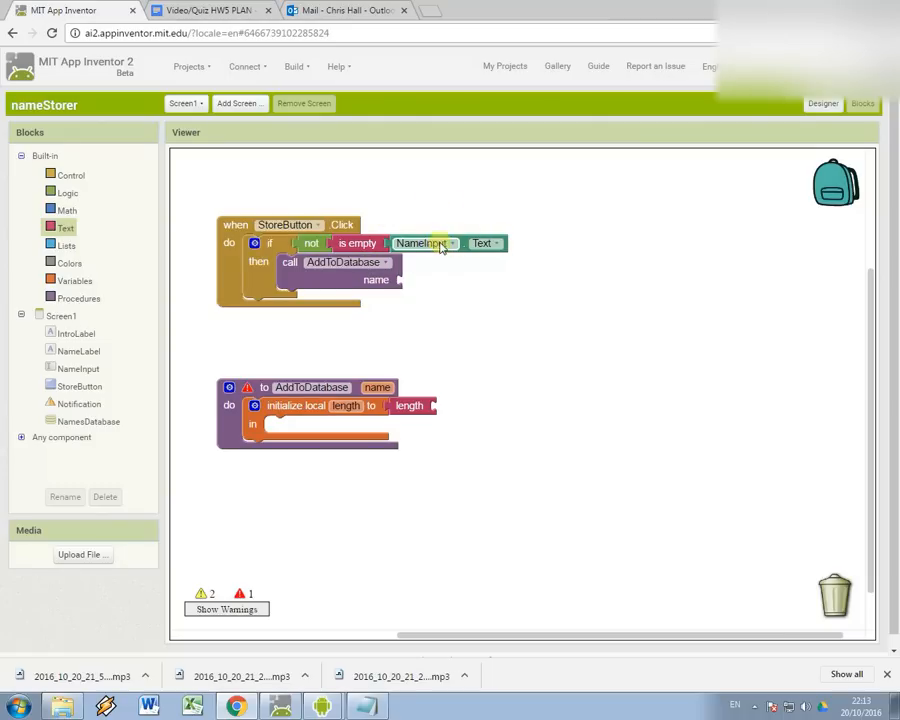
Duplicate NameInput.Text and pass it as the name argument of the call
right_click(441, 247)
click(476, 253)
drag(440, 270, 461, 284)
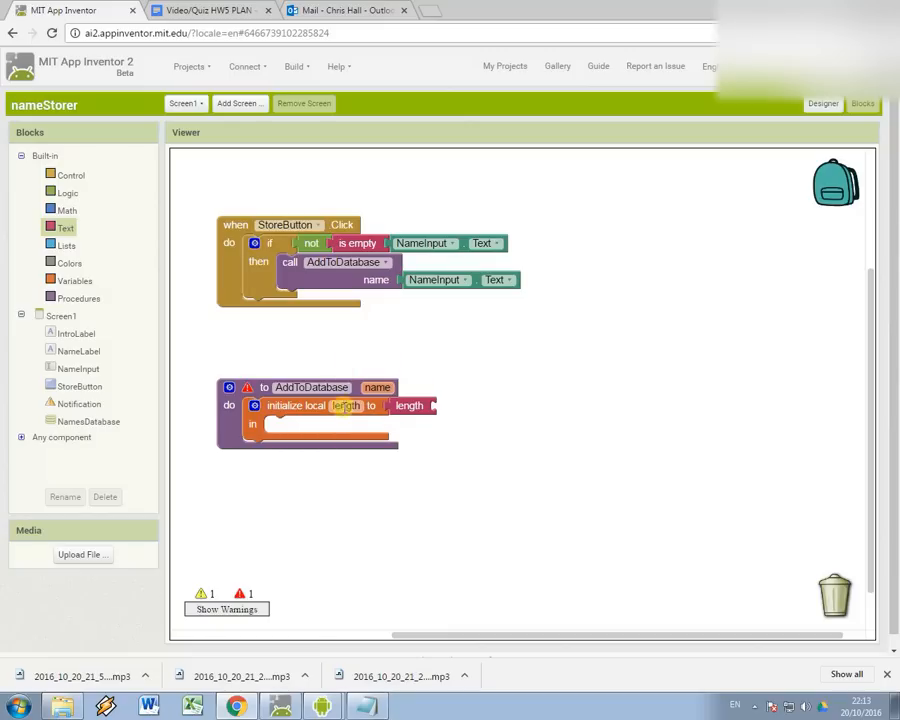
Plug a 'get name' block into the text length block
click(77, 284)
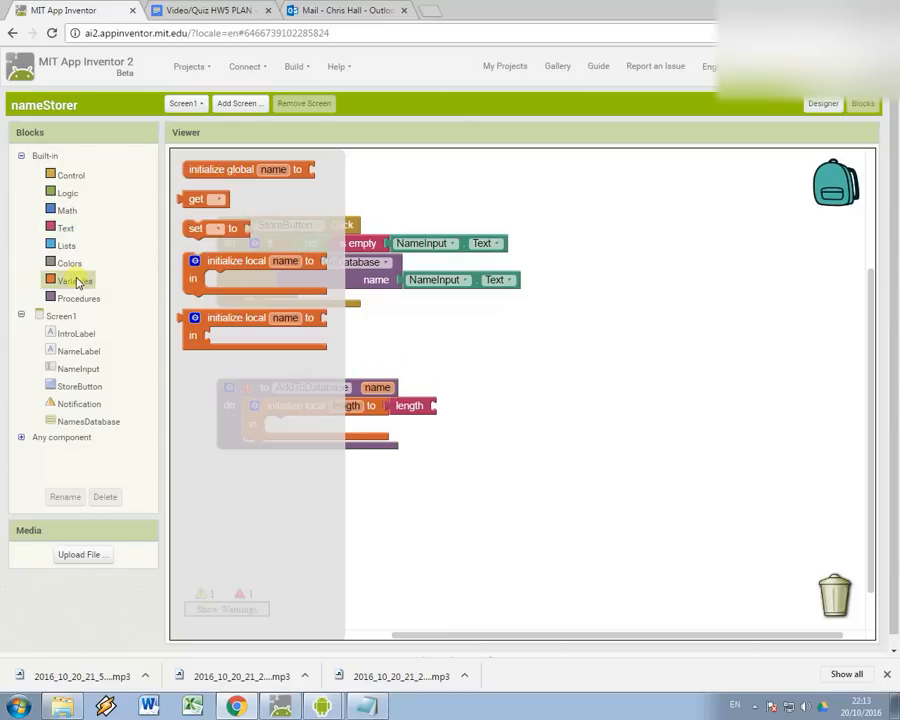
mouse_move(200, 200)
mouse_down()
mouse_move(494, 411)
mouse_move(470, 407)
mouse_up()
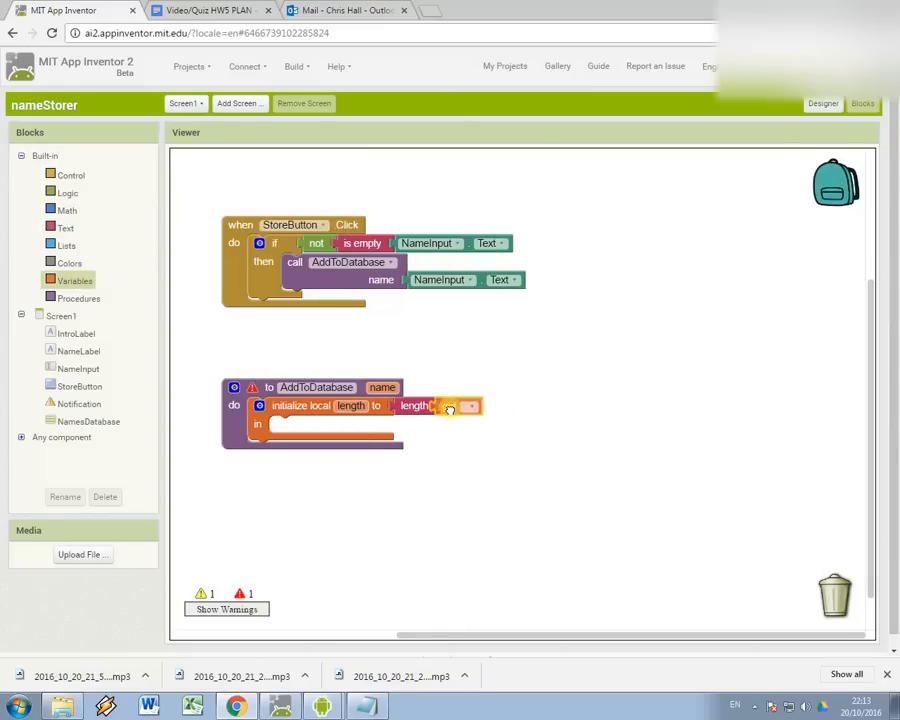
click(496, 407)
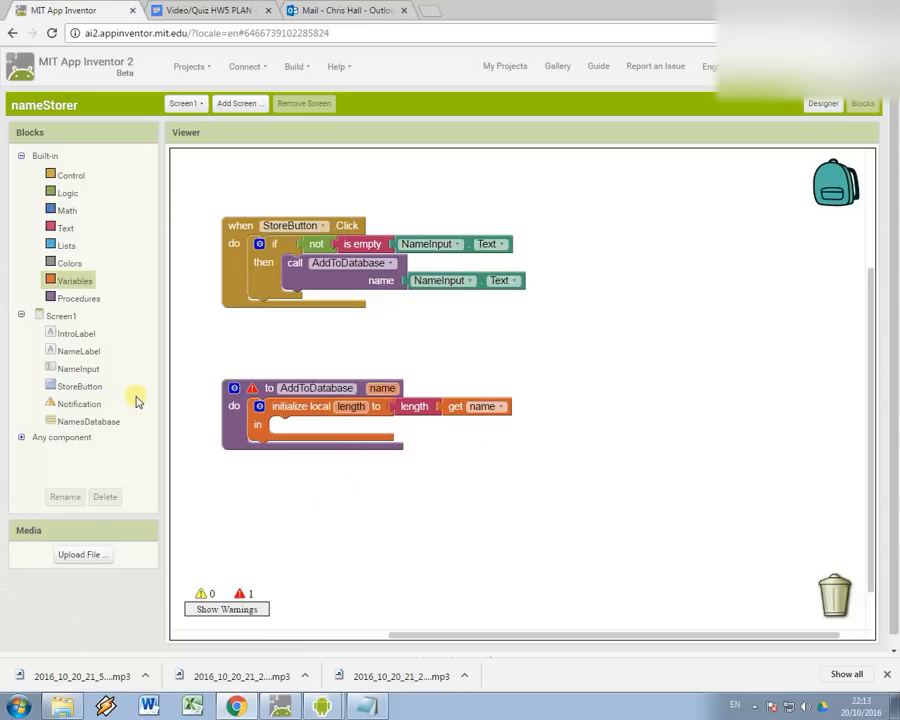
Add a Notification.ShowAlert call inside the local scope with a three-input join as its notice
click(80, 403)
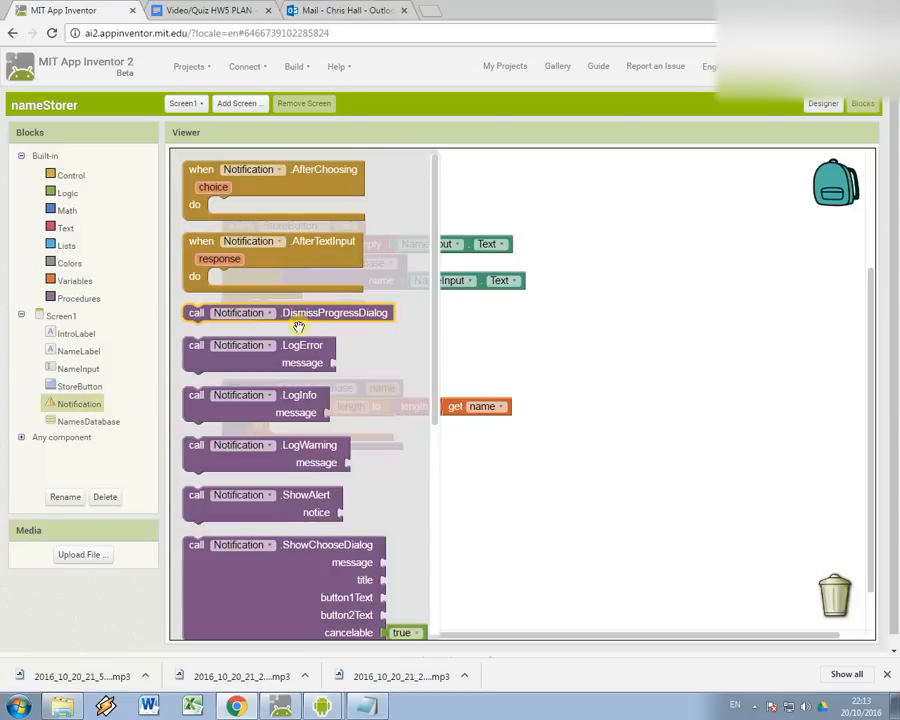
scroll(300, 340, down, 3)
scroll(303, 338, up, 1)
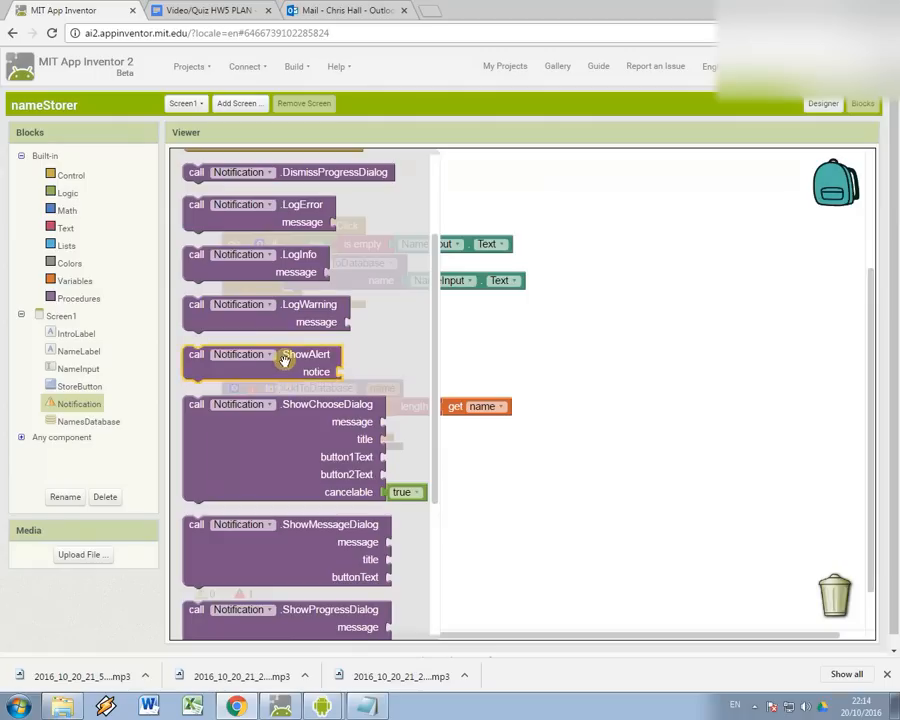
drag(285, 360, 366, 438)
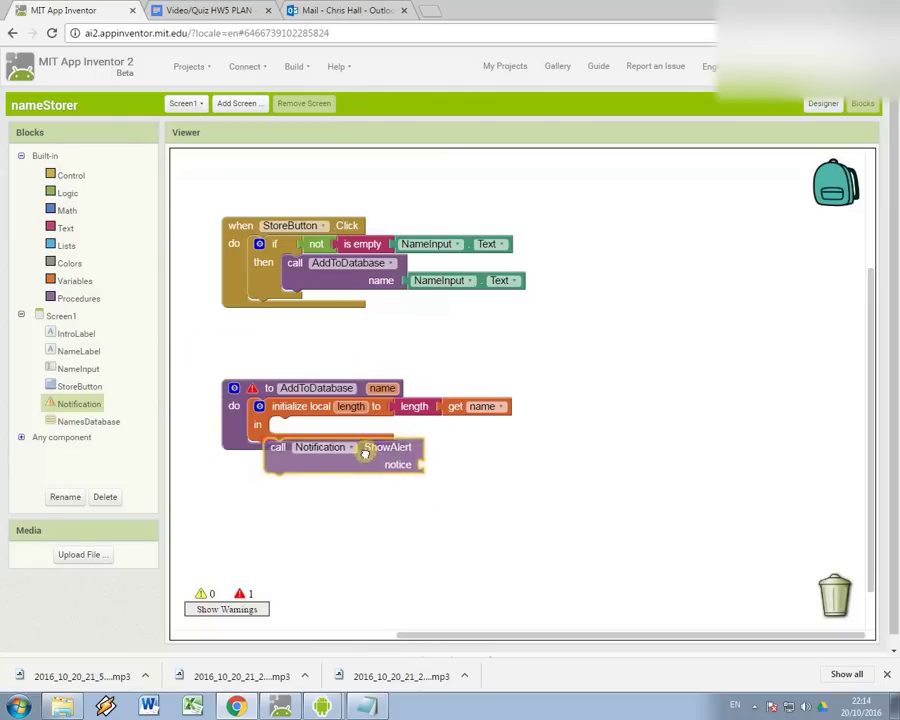
click(66, 228)
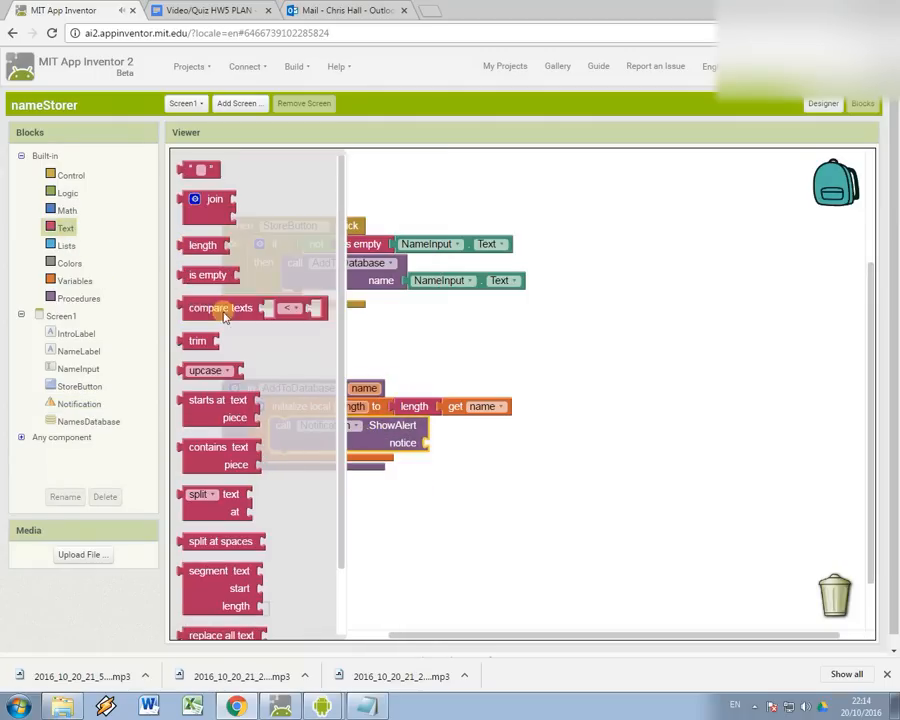
drag(205, 199, 466, 468)
click(68, 232)
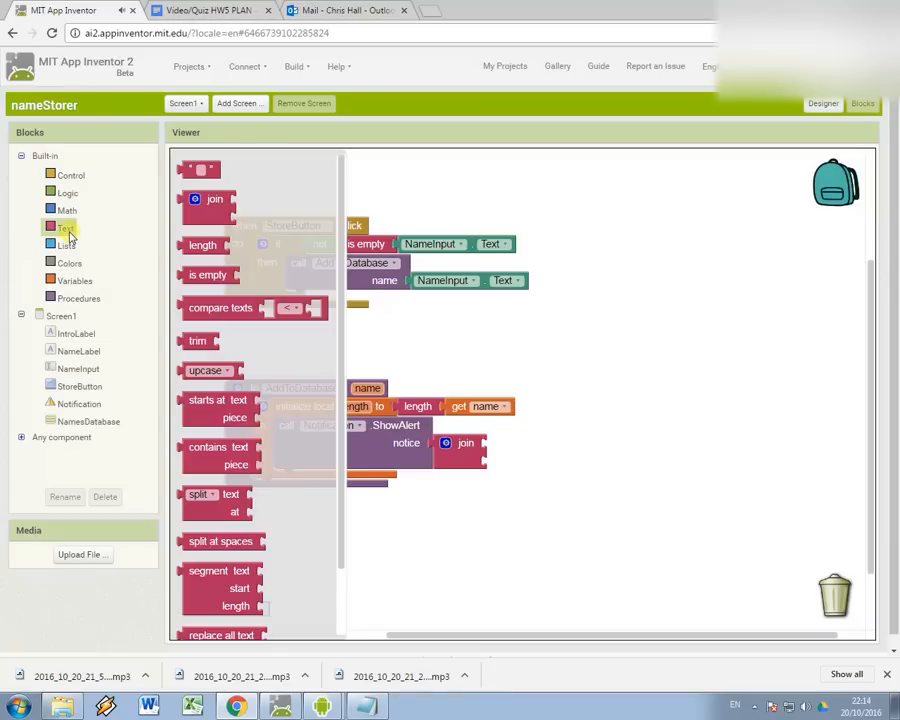
drag(200, 170, 500, 443)
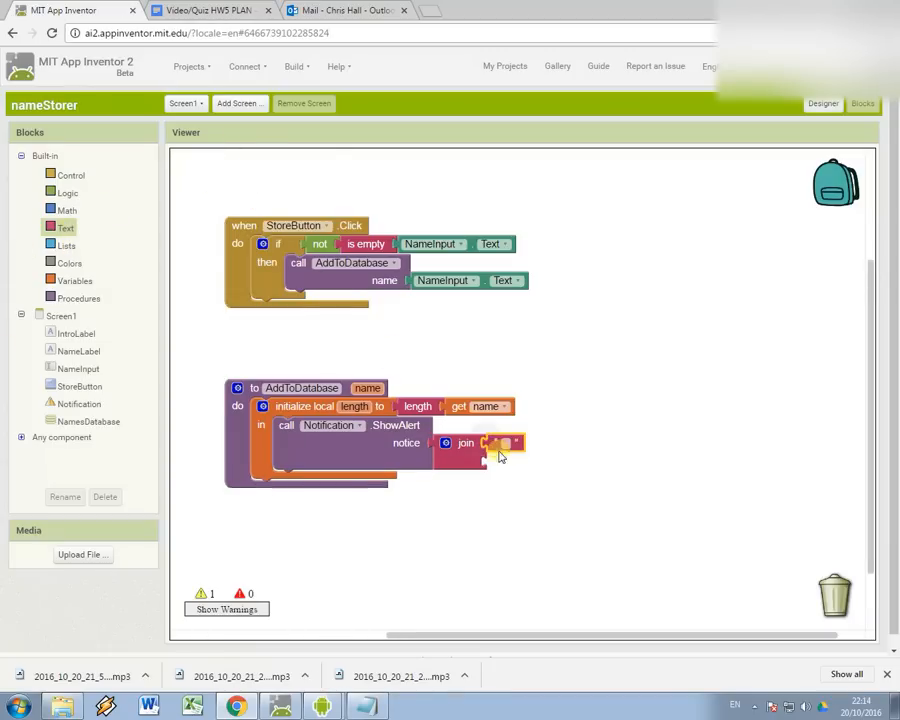
click(444, 444)
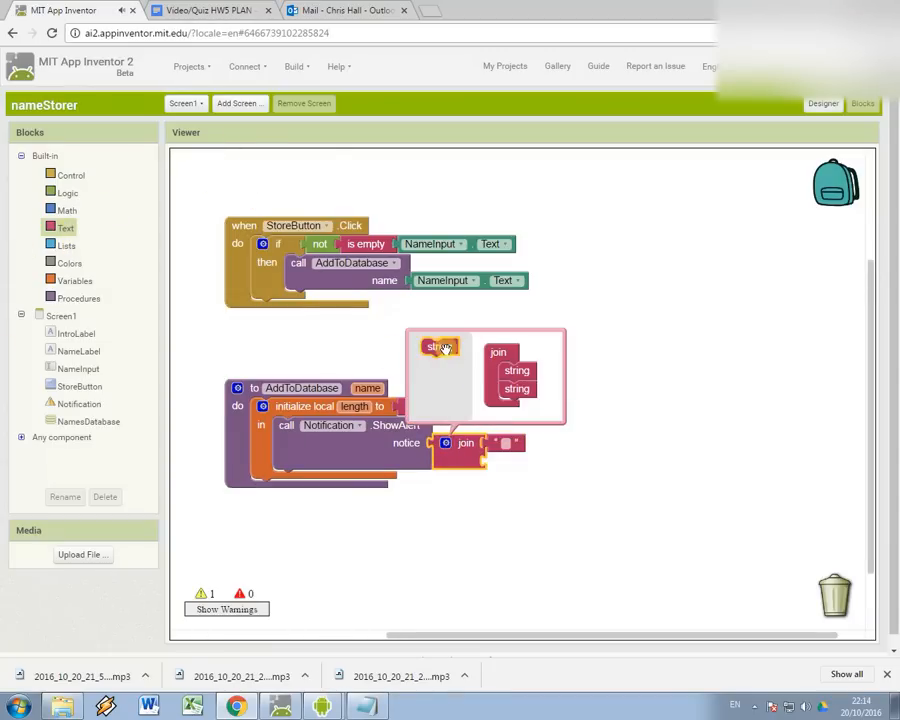
drag(440, 347, 516, 392)
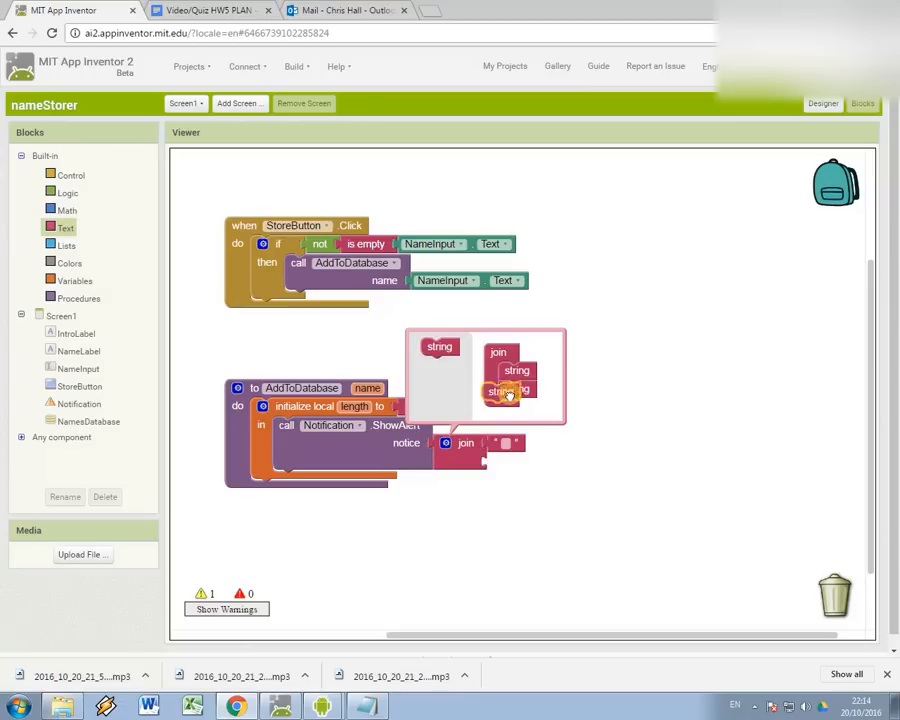
click(532, 500)
Fill the join's text pieces with 'You entered the name:' and 'This had this many letters:' and add more inputs
right_click(508, 443)
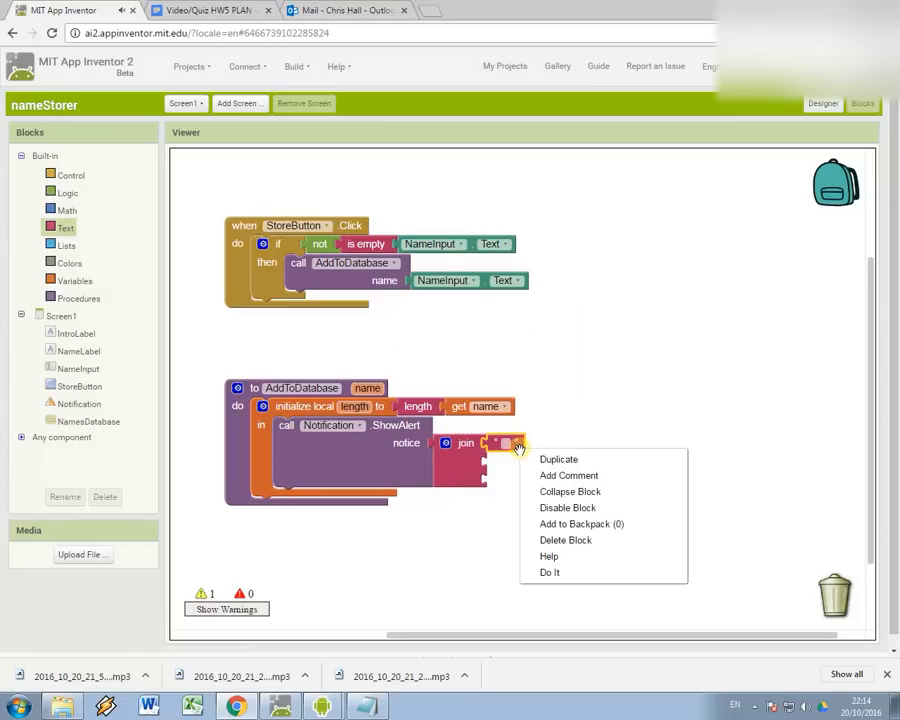
click(548, 458)
drag(534, 471, 518, 470)
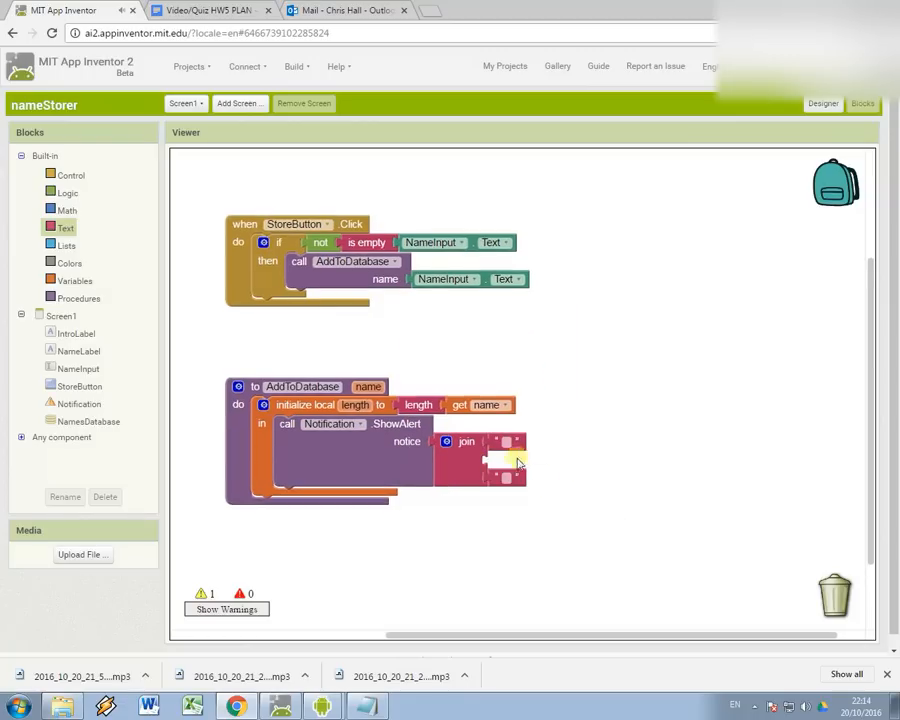
text(You ent)
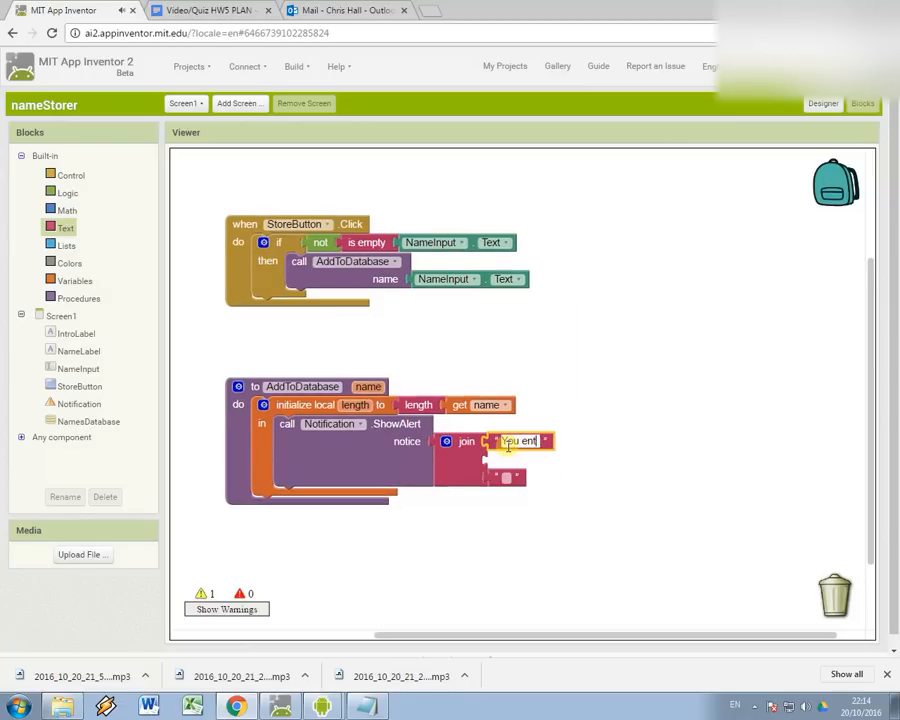
text(ered the name:)
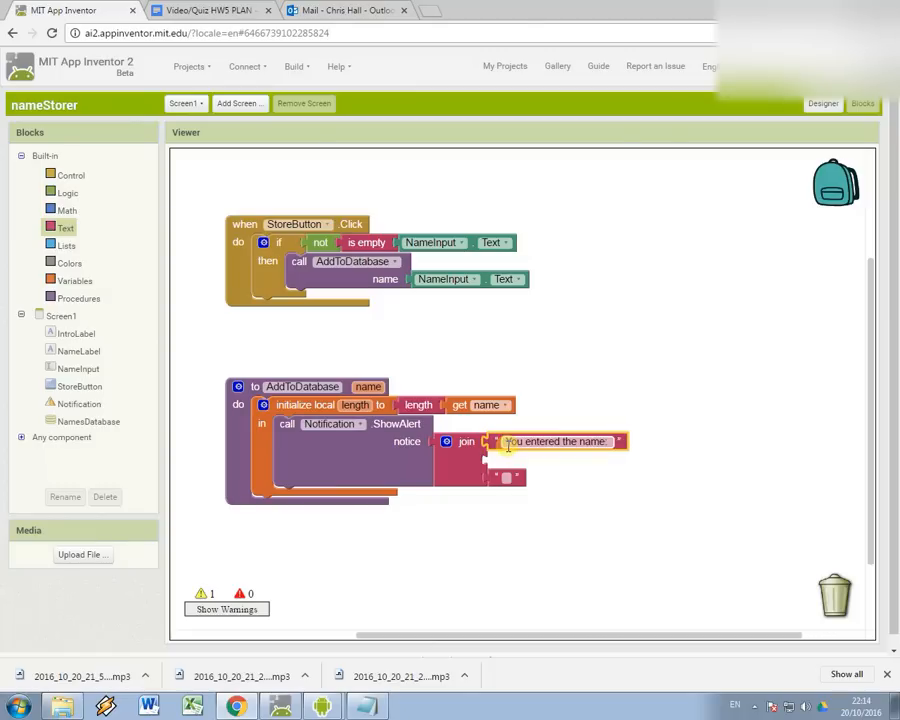
click(462, 454)
click(508, 477)
text(This had this many letters:)
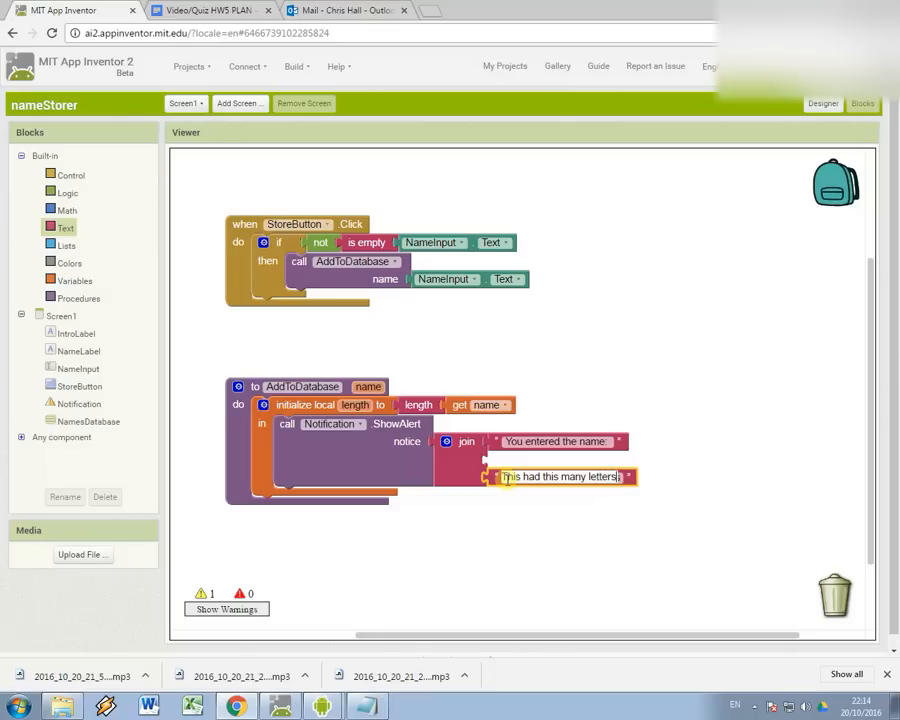
click(446, 441)
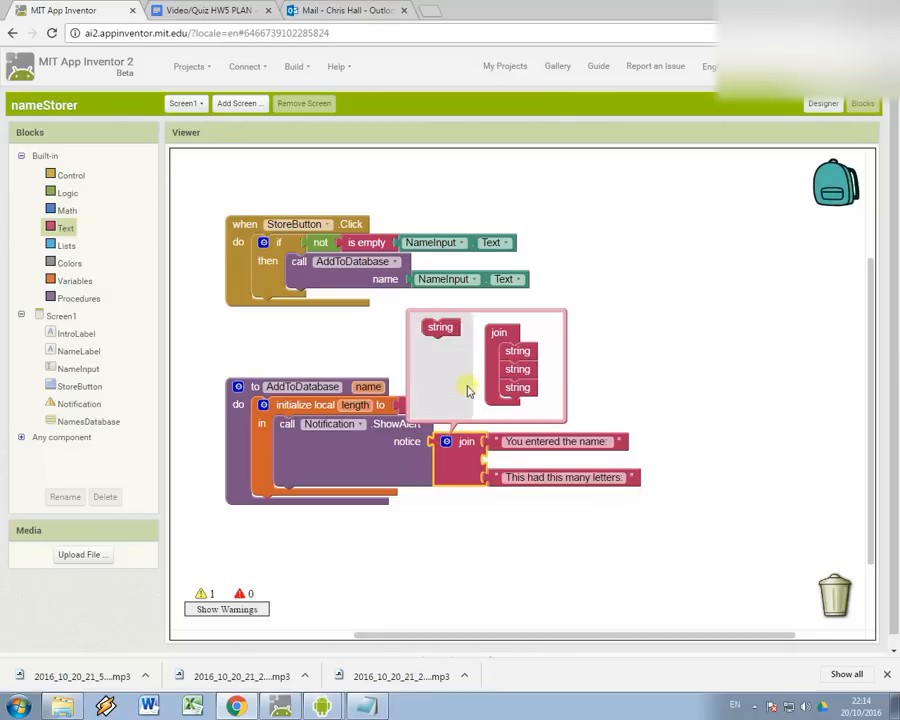
click(540, 535)
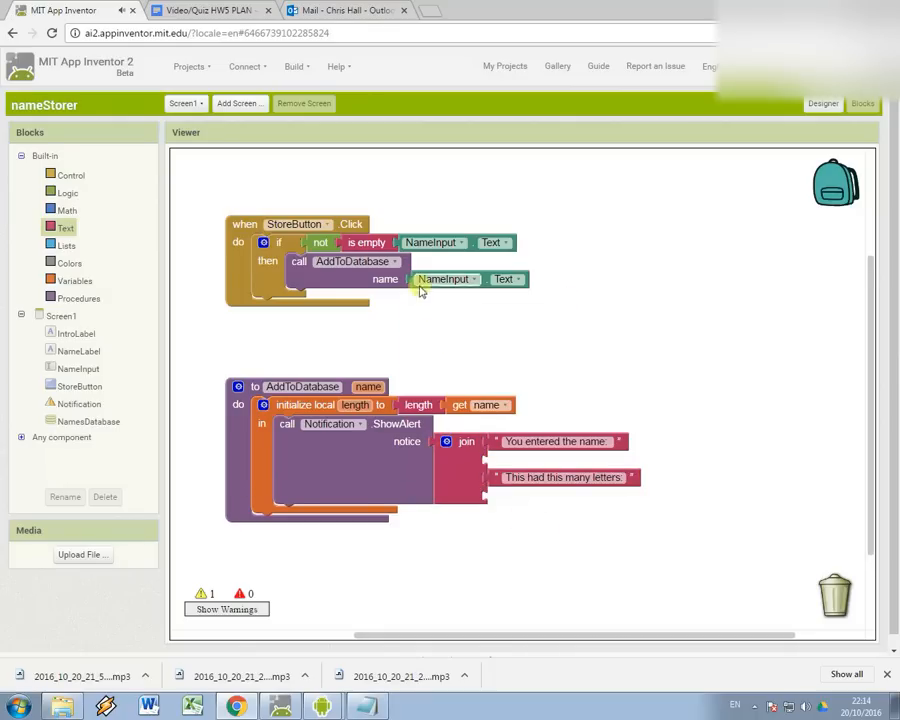
Insert get name after the first label and get length after the second, then reposition AddToDatabase
right_click(485, 404)
click(510, 412)
drag(495, 430, 550, 498)
right_click(520, 460)
click(560, 466)
click(548, 497)
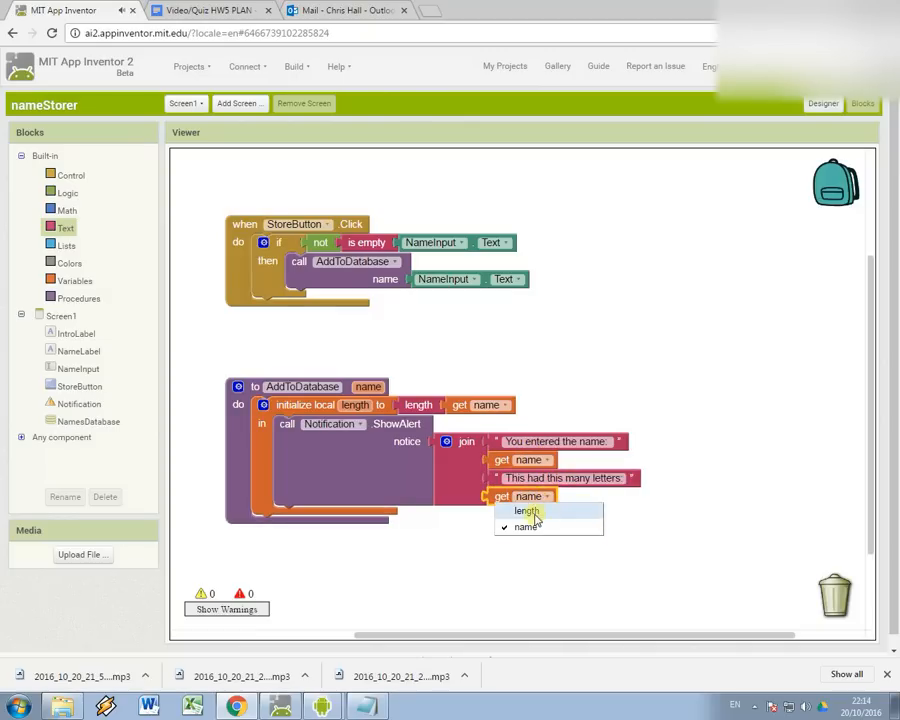
click(530, 527)
drag(340, 388, 310, 352)
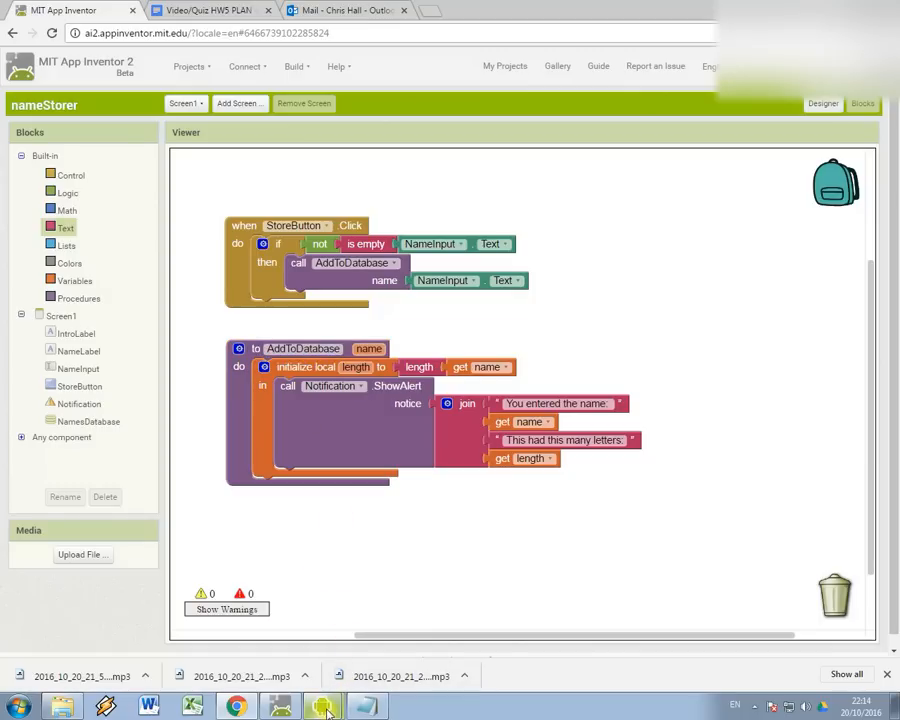
mouse_move(365, 706)
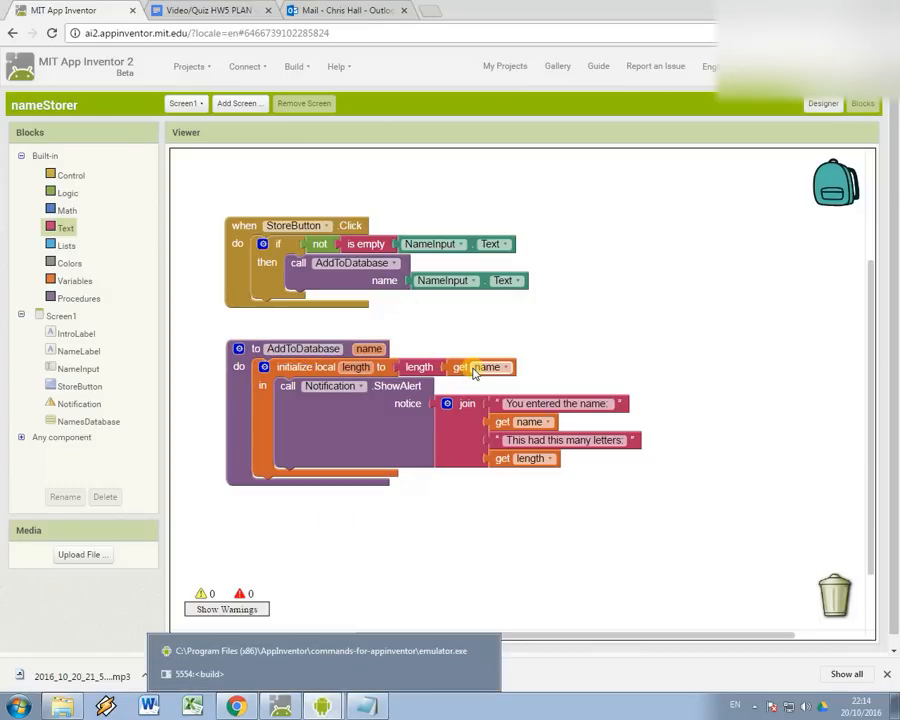
Tap the name field and STORE NAME! in the emulator, then bring up the if block's branch options
click(295, 660)
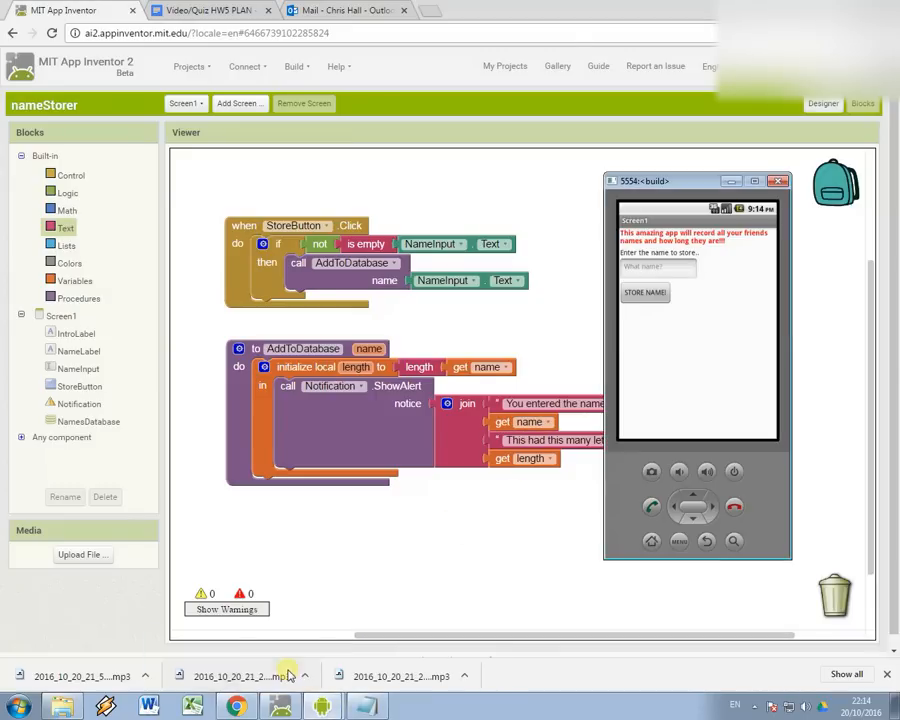
click(665, 268)
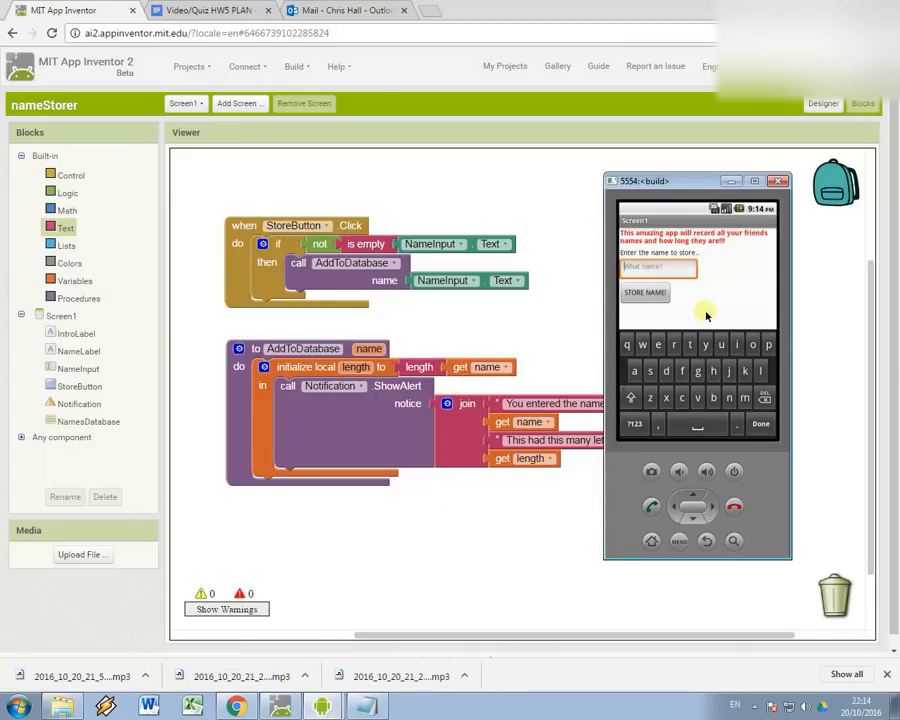
click(654, 292)
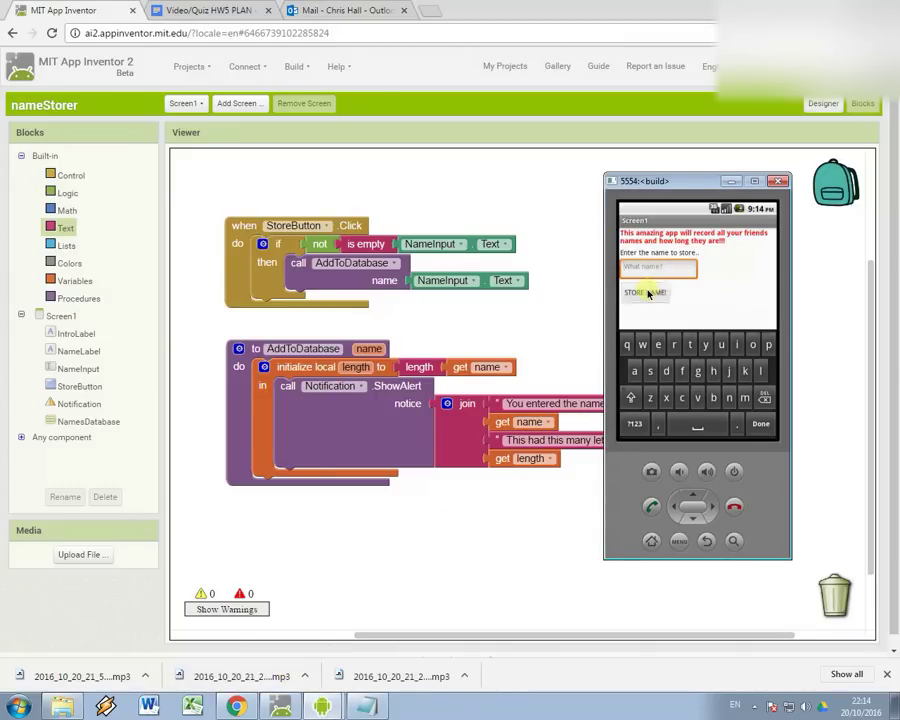
click(262, 244)
Add an else branch to the if block holding a copied ShowAlert call with its join removed
drag(257, 363, 333, 378)
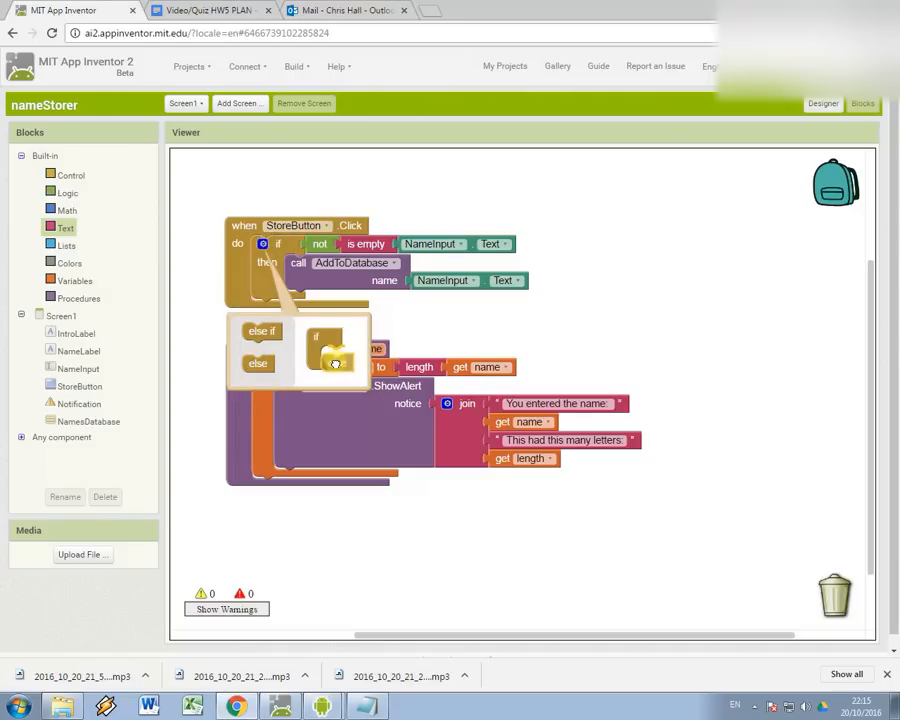
click(279, 496)
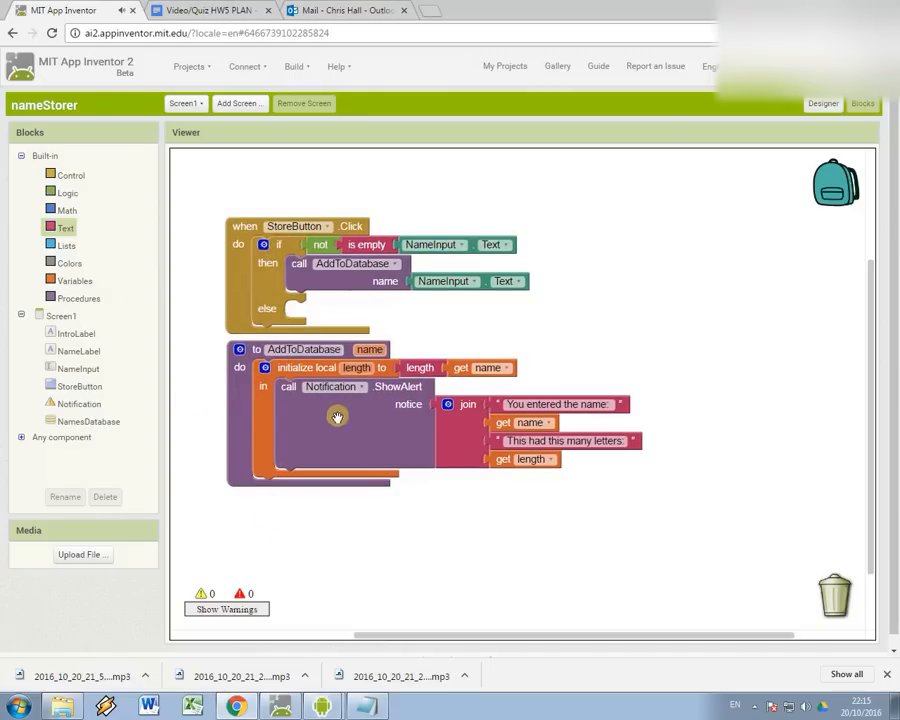
right_click(345, 420)
click(378, 428)
drag(354, 487, 340, 440)
drag(482, 432, 490, 530)
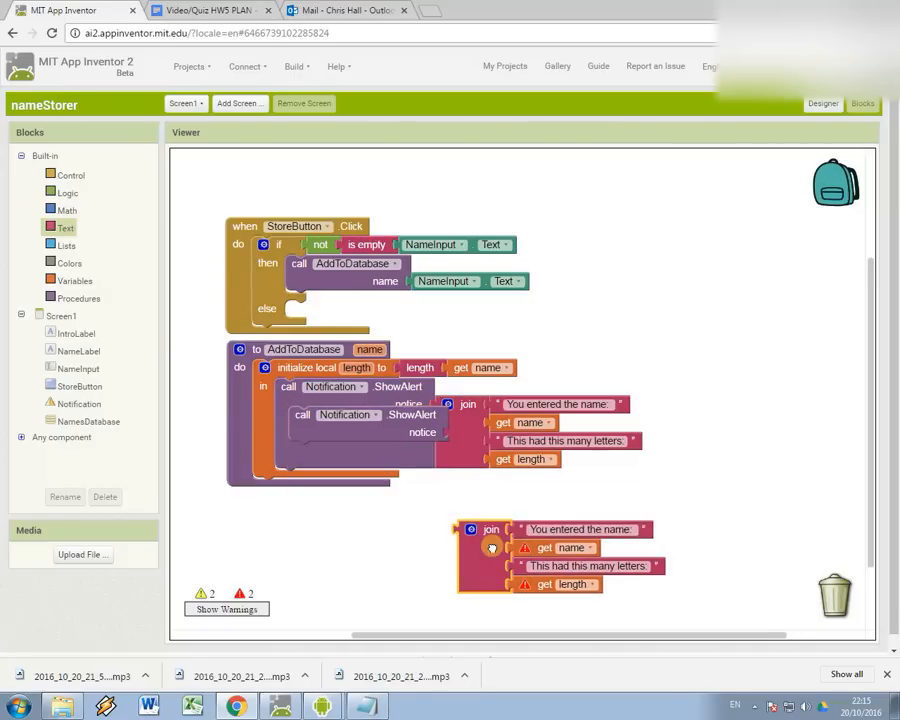
right_click(490, 530)
click(530, 507)
key(Delete)
drag(345, 416, 408, 315)
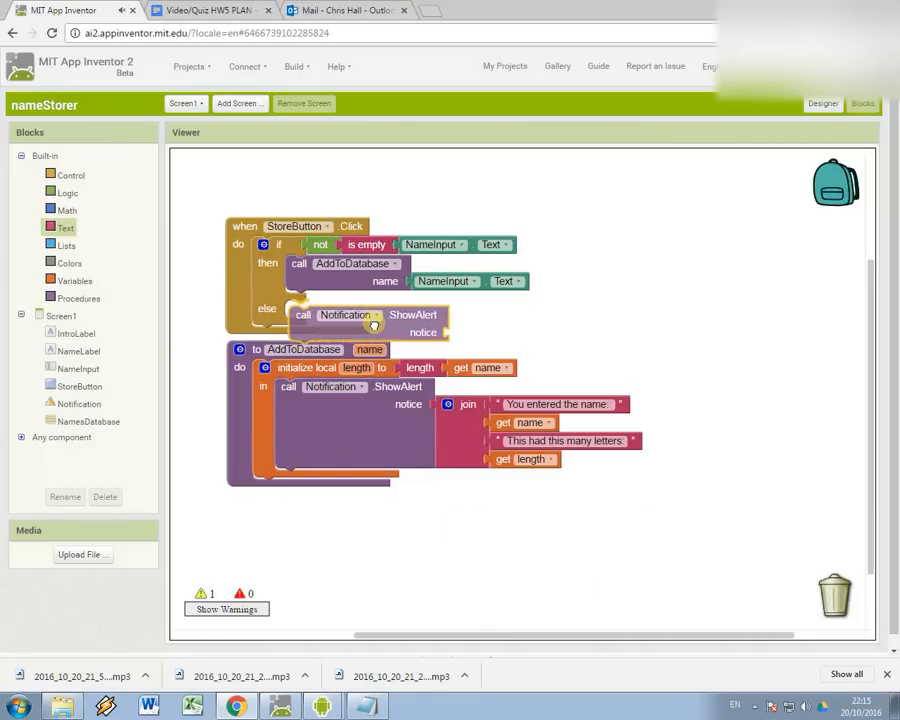
text(text)
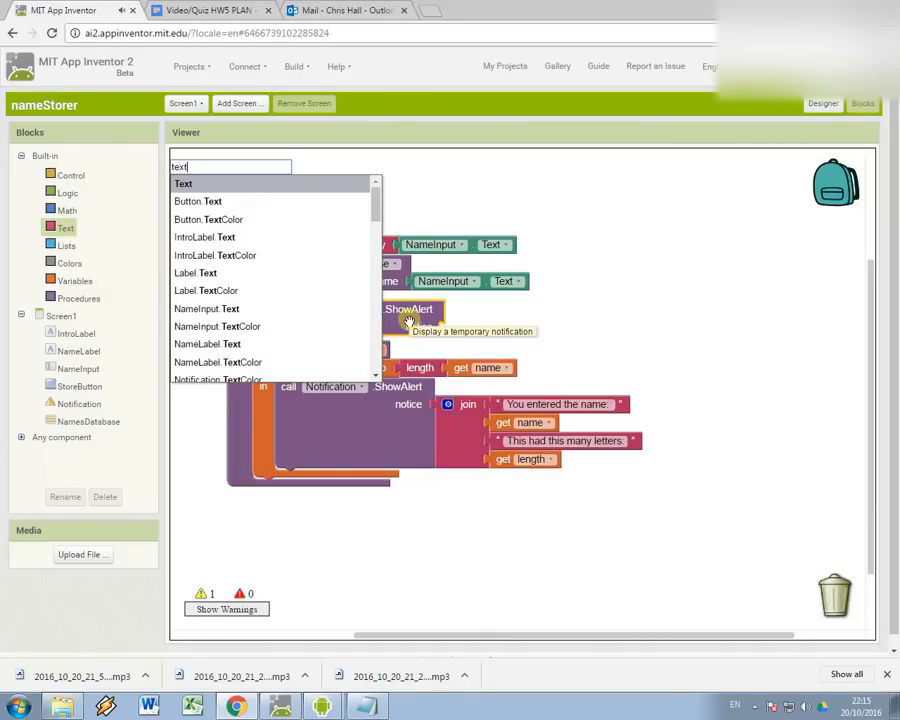
Set the else alert's notice to 'You MUST enter a name.' and switch to the emulator
key(Return)
text(You mu)
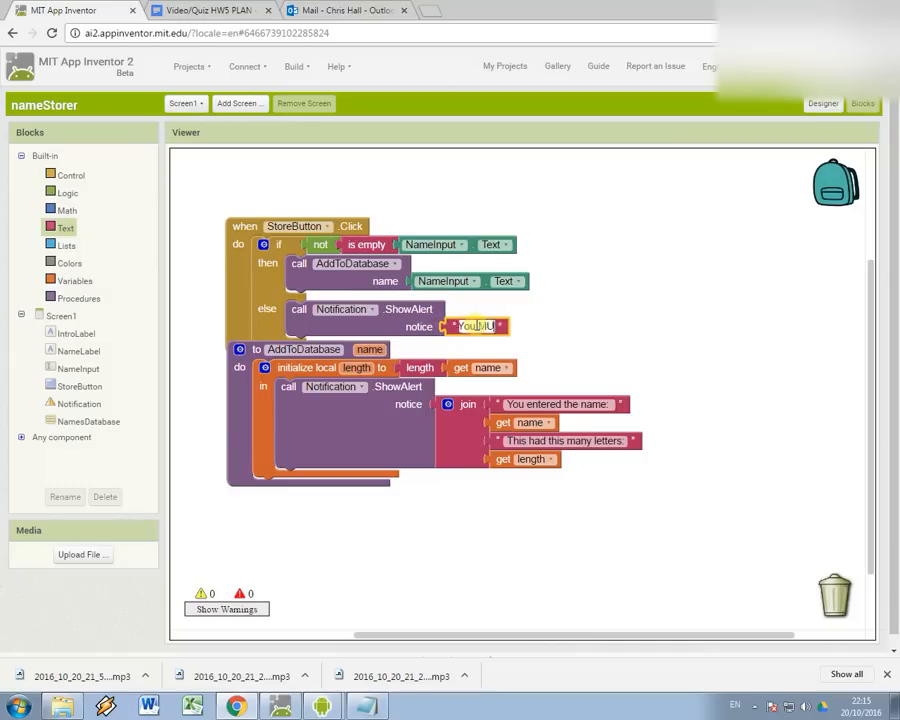
text(ST enter a name)
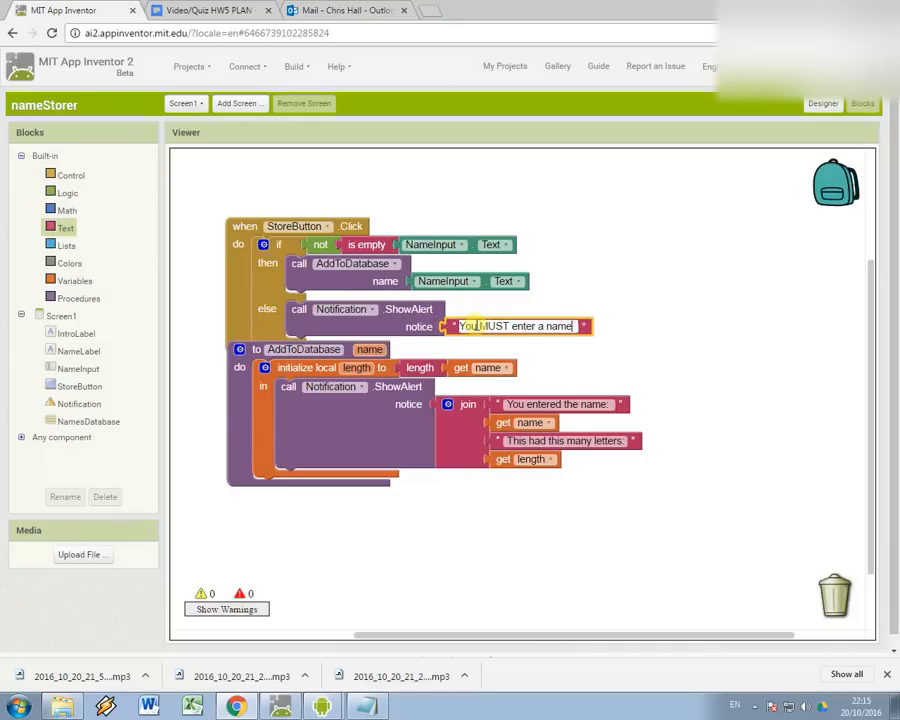
text(.)
key(Return)
key(alt+Tab)
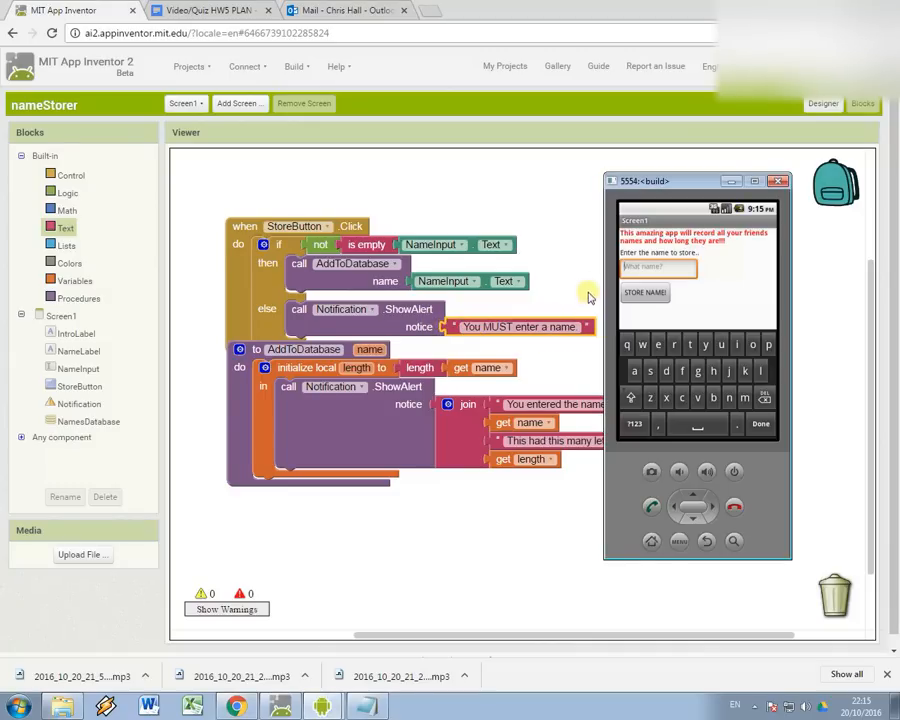
In the emulator, try storing an empty name, then store the name Bob
click(651, 293)
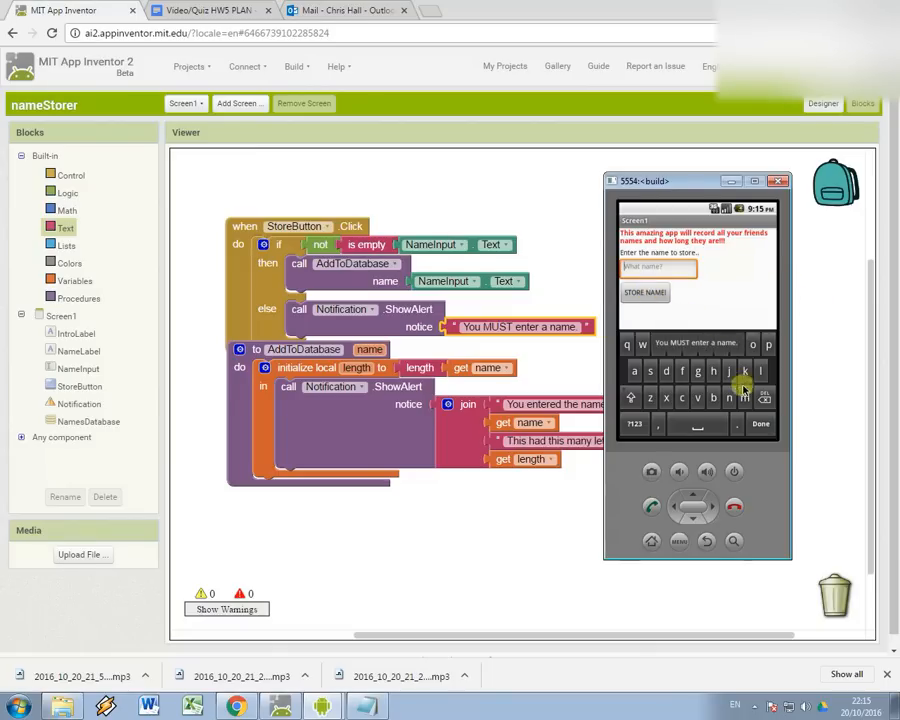
click(768, 428)
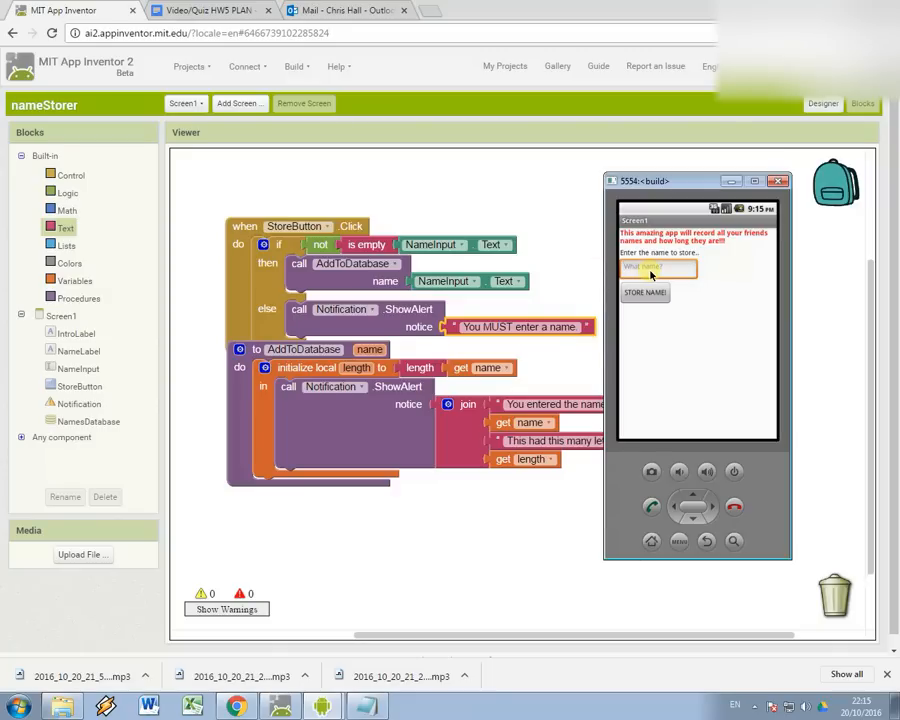
text(Bob)
click(646, 293)
Edit the alert labels so 'This had this many letters' ends with a colon instead of a period
click(546, 404)
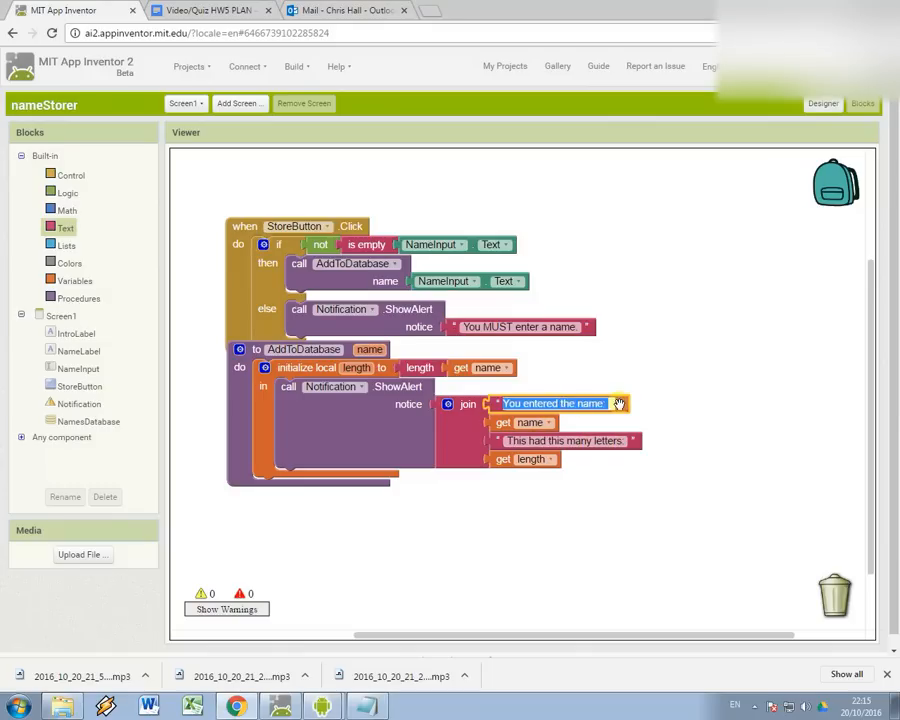
click(607, 403)
click(600, 441)
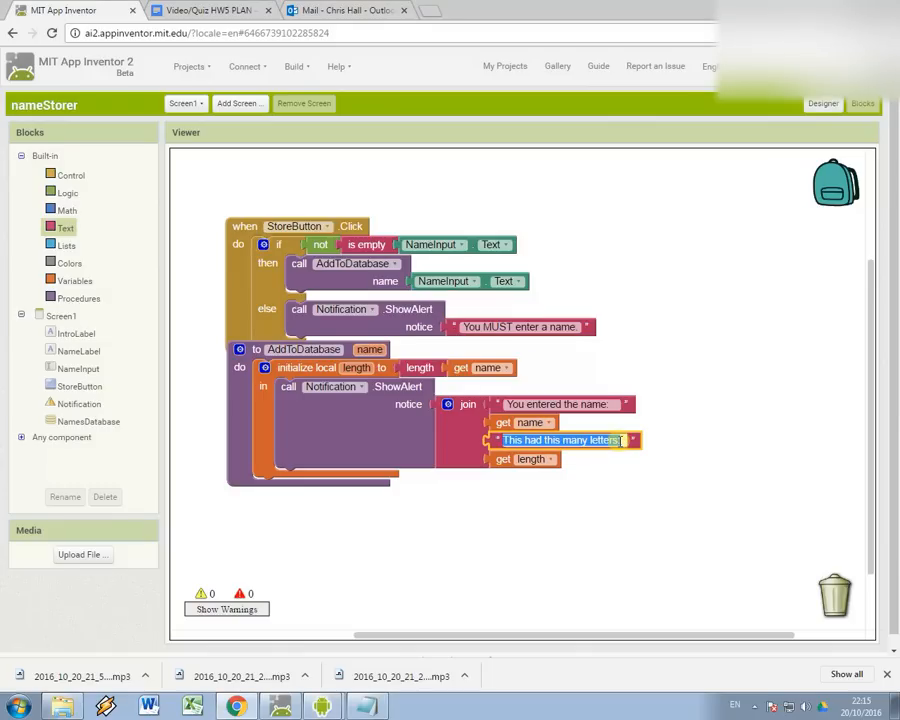
click(621, 443)
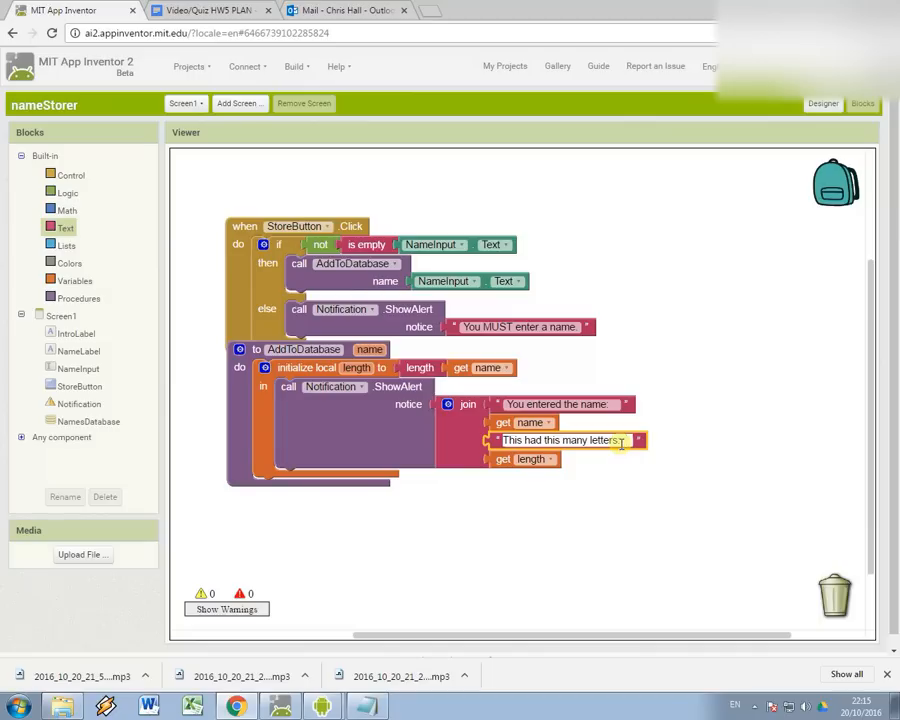
text(:)
click(458, 456)
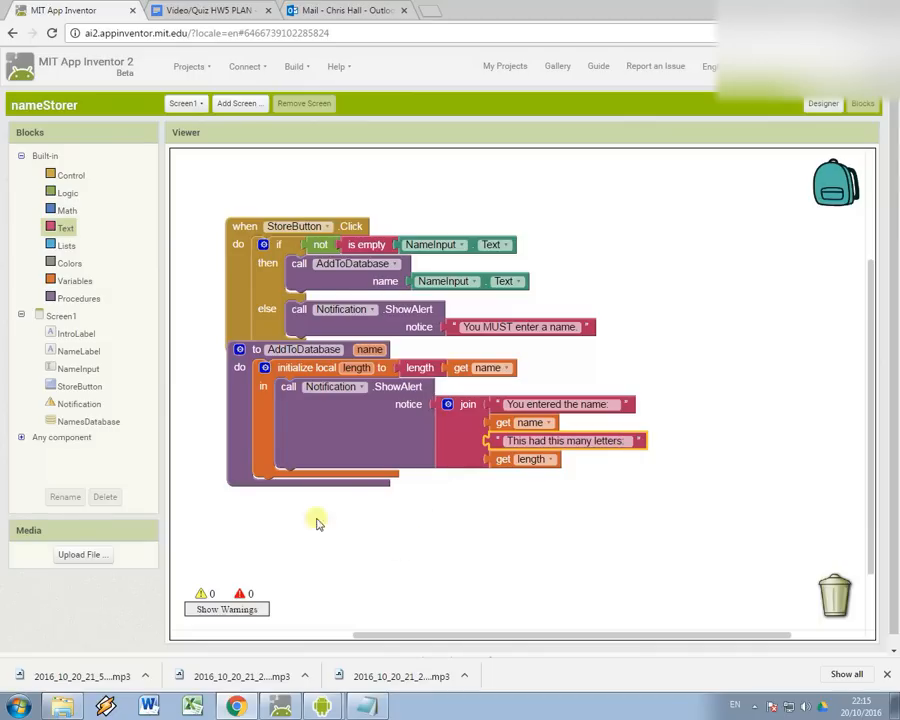
Add a NamesDatabase.GetValue block with tag text 'NameList'
click(89, 422)
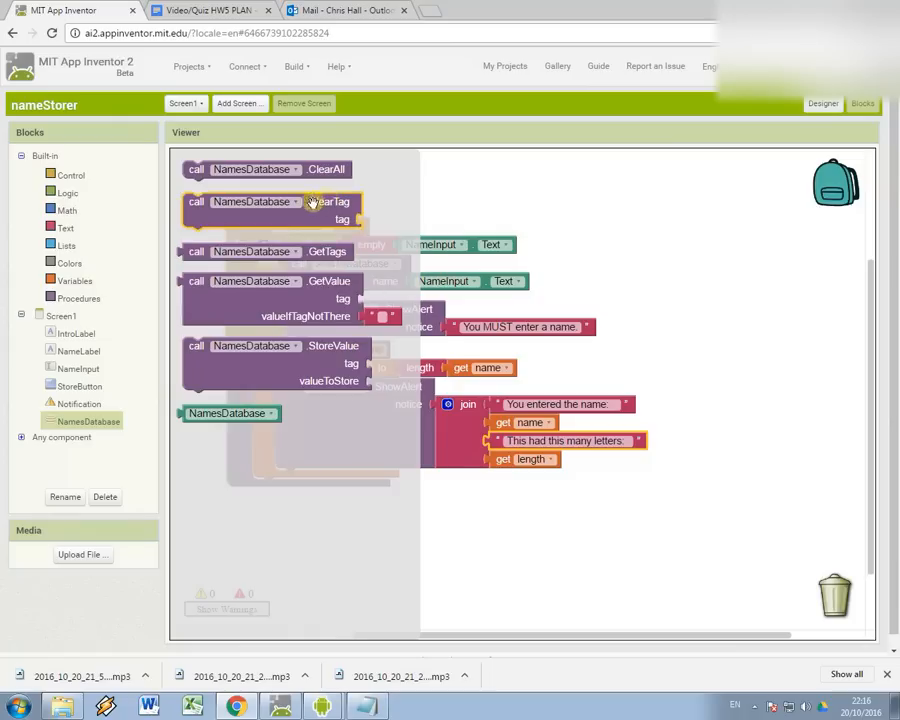
drag(268, 300, 407, 551)
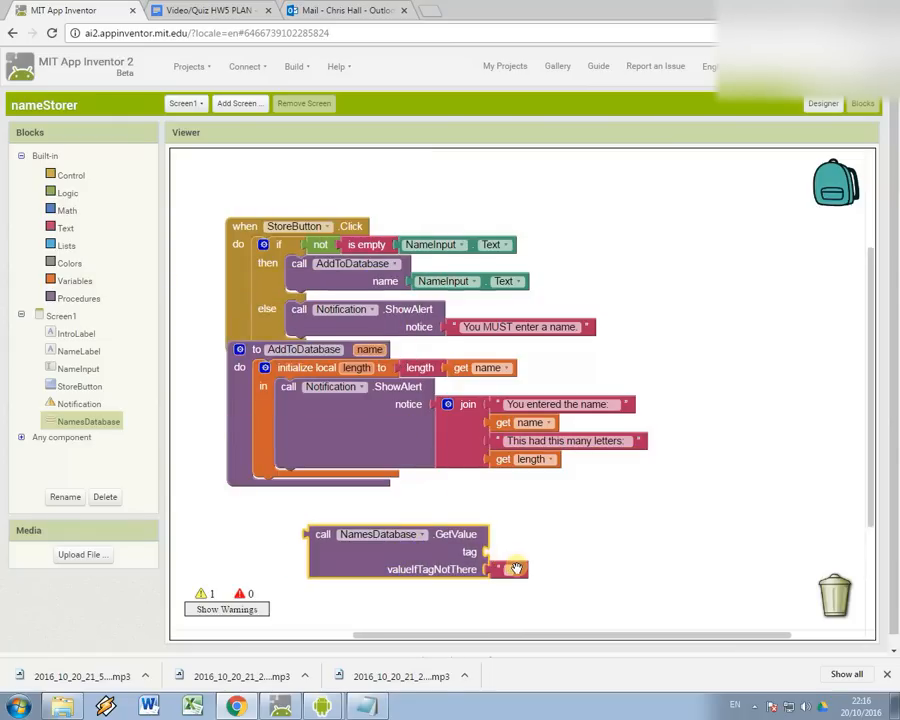
right_click(515, 569)
click(566, 434)
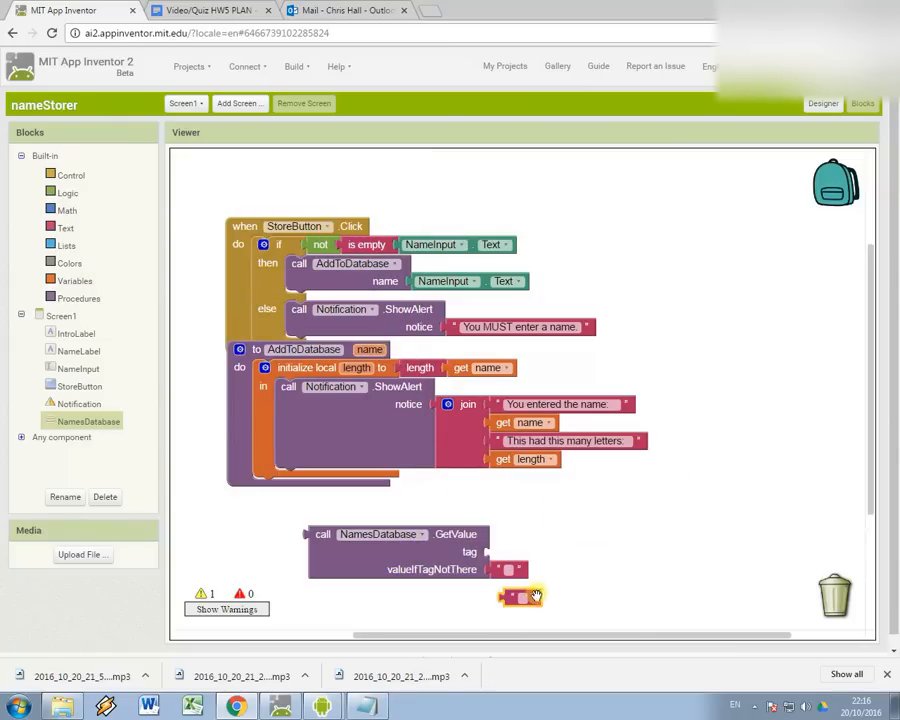
drag(535, 597, 526, 548)
text(NameL)
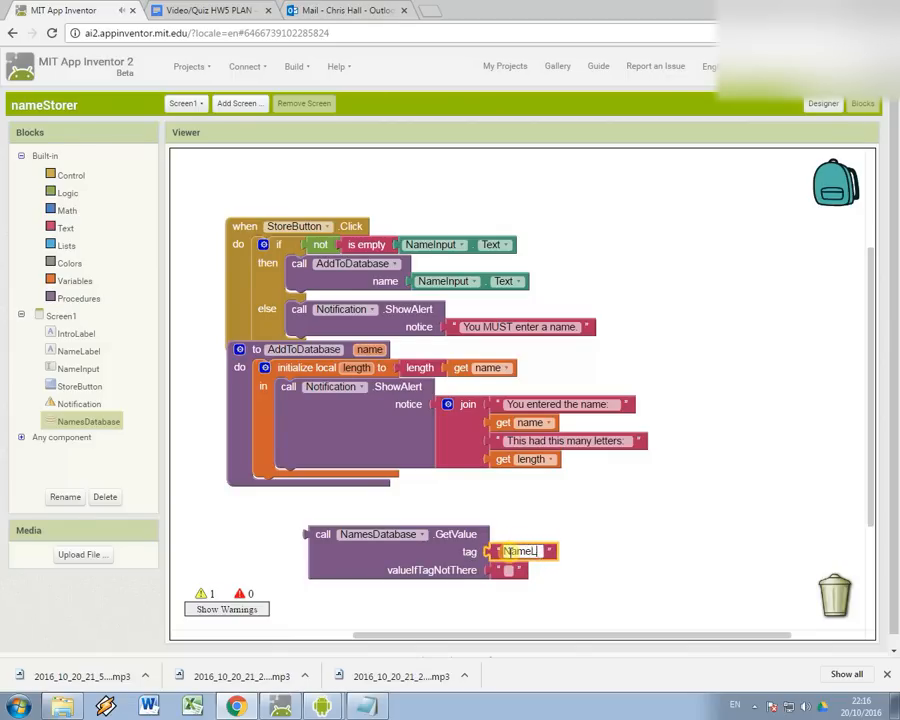
text(ist)
click(443, 520)
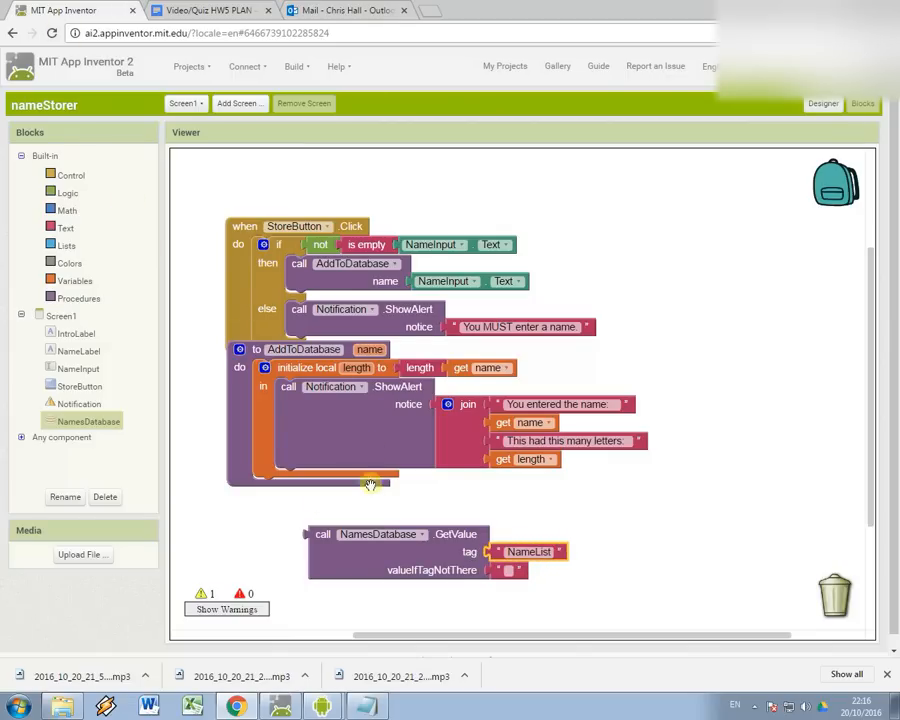
drag(380, 535, 533, 510)
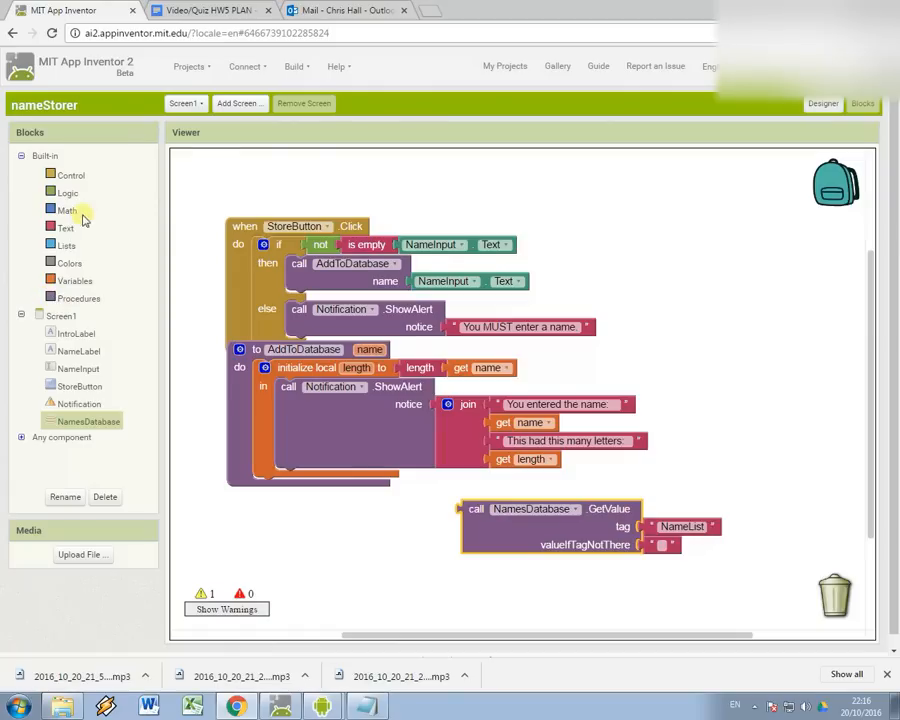
Wrap GetValue in an 'add items to list' block inside AddToDatabase with get name as the item
click(66, 245)
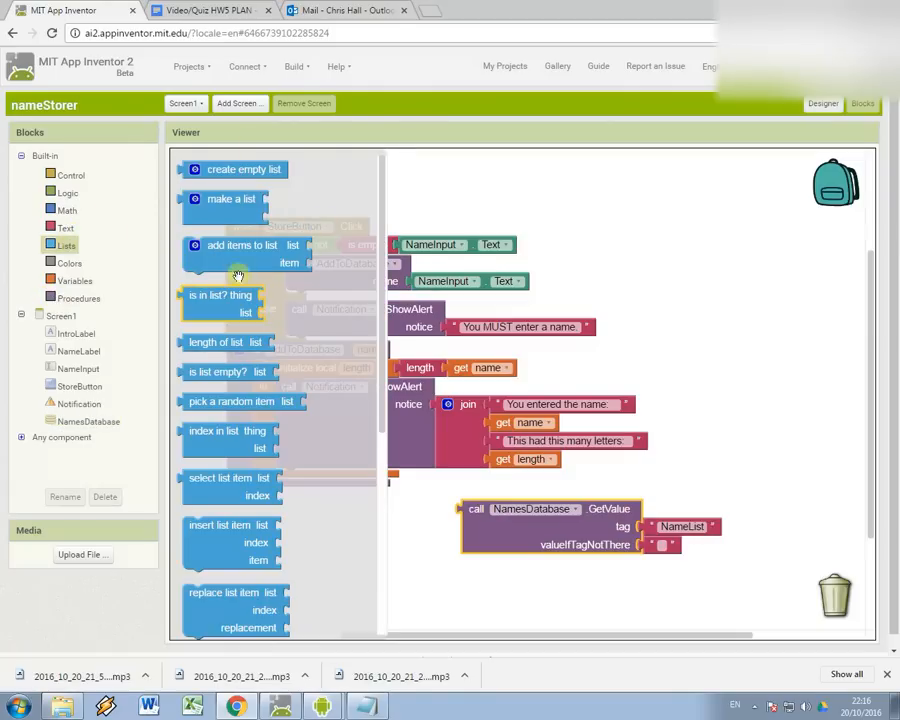
mouse_move(230, 250)
mouse_down()
mouse_move(240, 370)
mouse_move(300, 545)
mouse_up()
mouse_move(475, 510)
mouse_down()
mouse_move(443, 566)
mouse_move(410, 545)
mouse_up()
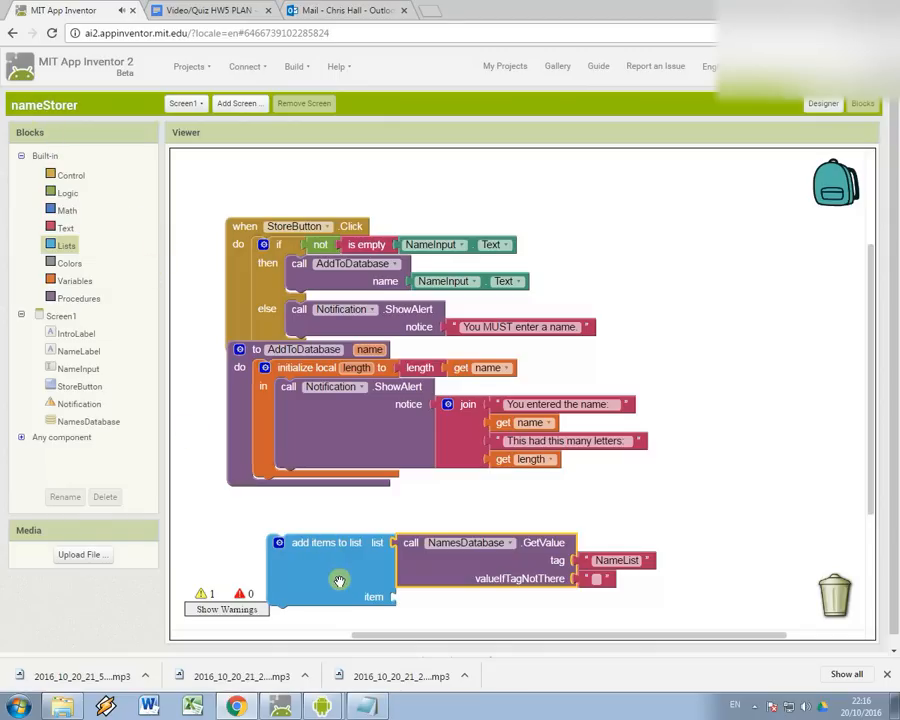
drag(339, 581, 325, 525)
right_click(530, 423)
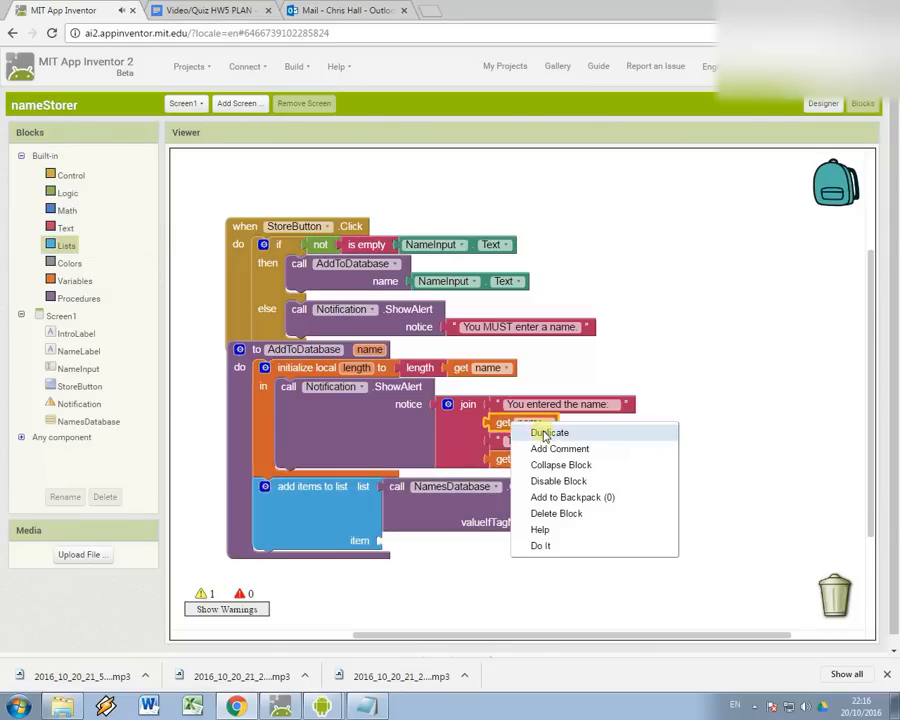
click(545, 433)
drag(540, 435, 402, 543)
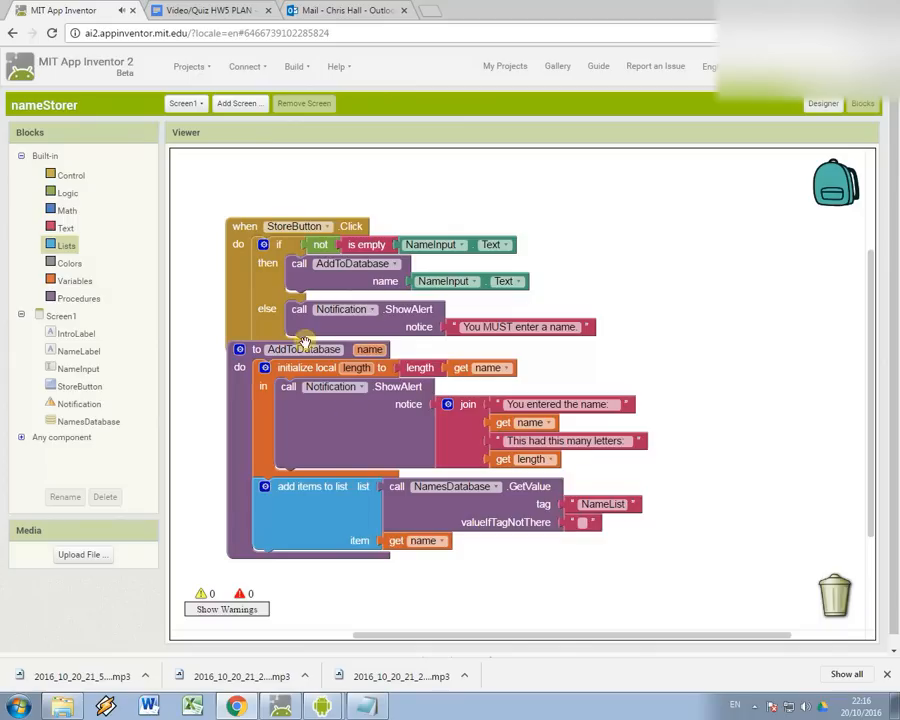
mouse_move(304, 349)
mouse_down()
mouse_move(440, 375)
mouse_move(388, 381)
mouse_up()
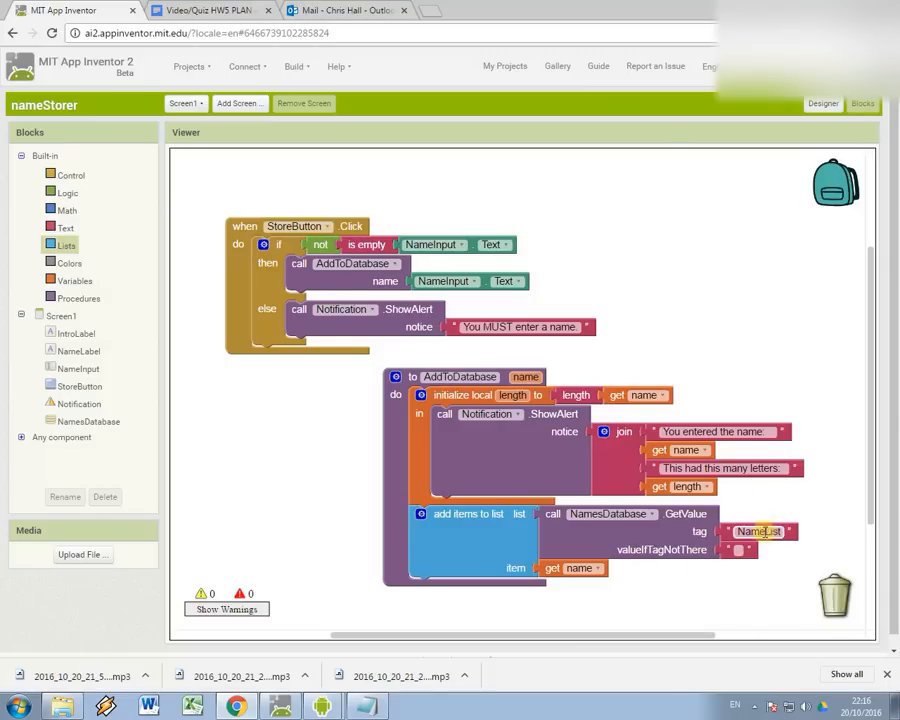
drag(870, 400, 870, 450)
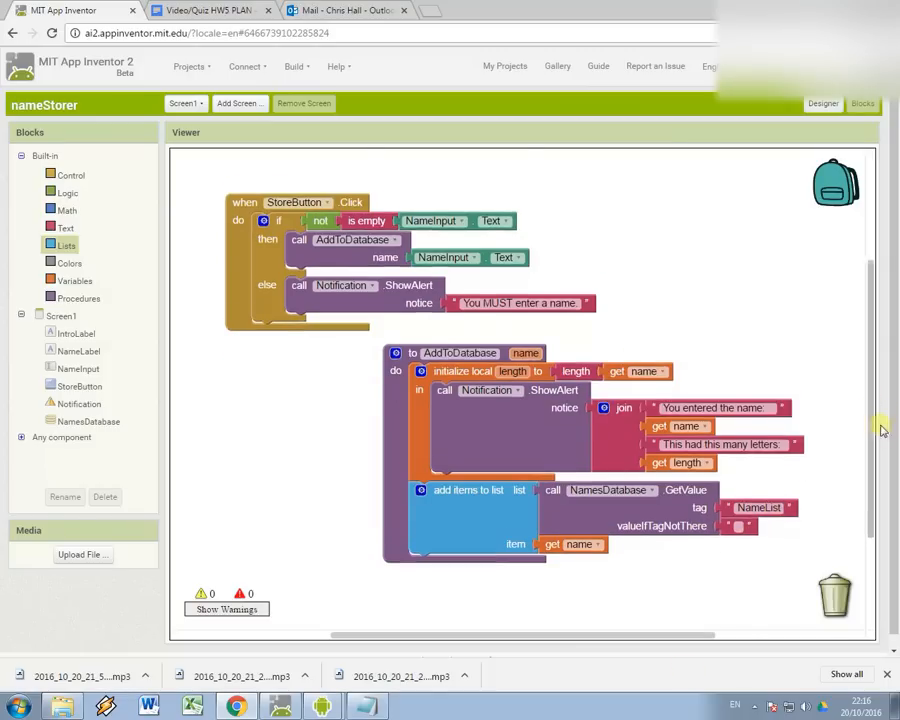
Replace GetValue's valueIfTagNotThere text with a 'create empty list' block
drag(740, 425, 715, 485)
right_click(670, 525)
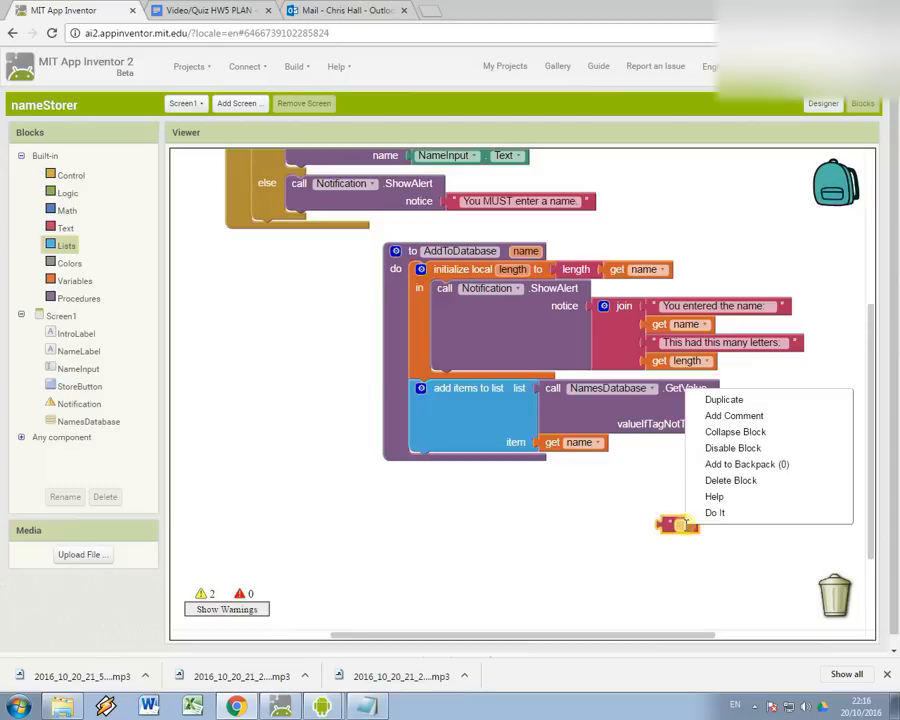
click(735, 478)
click(66, 245)
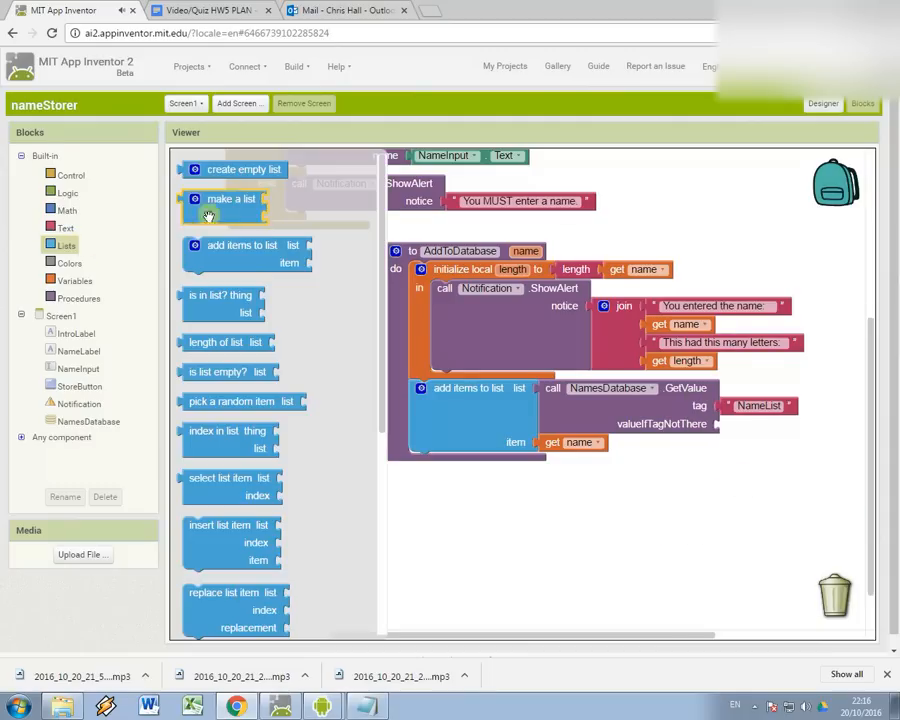
drag(383, 243, 735, 424)
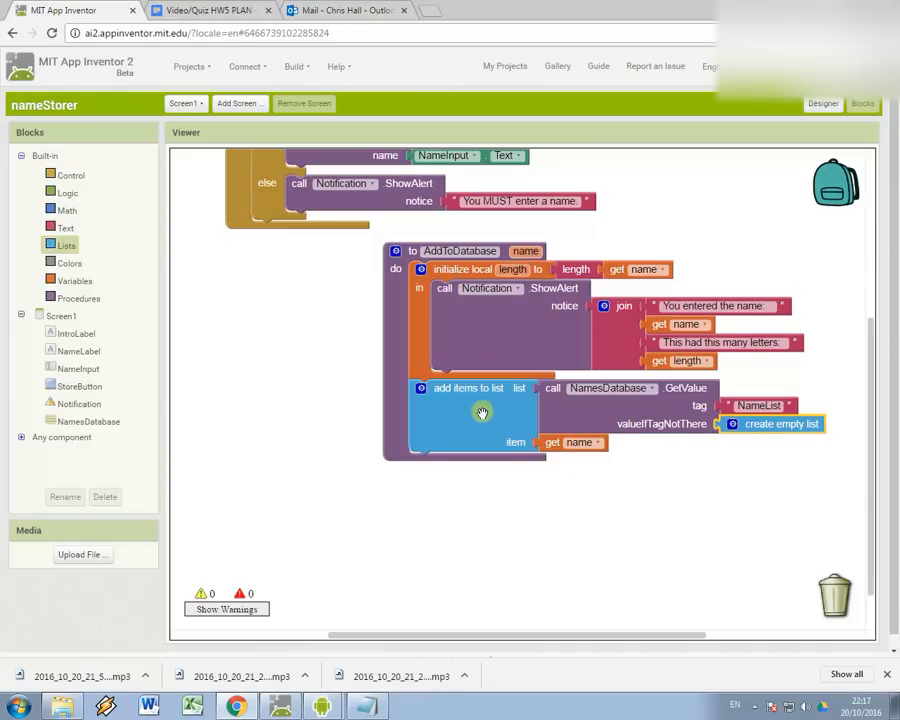
Add a NamesDatabase.StoreValue call in AddToDatabase with tag text 'NameList'
click(82, 421)
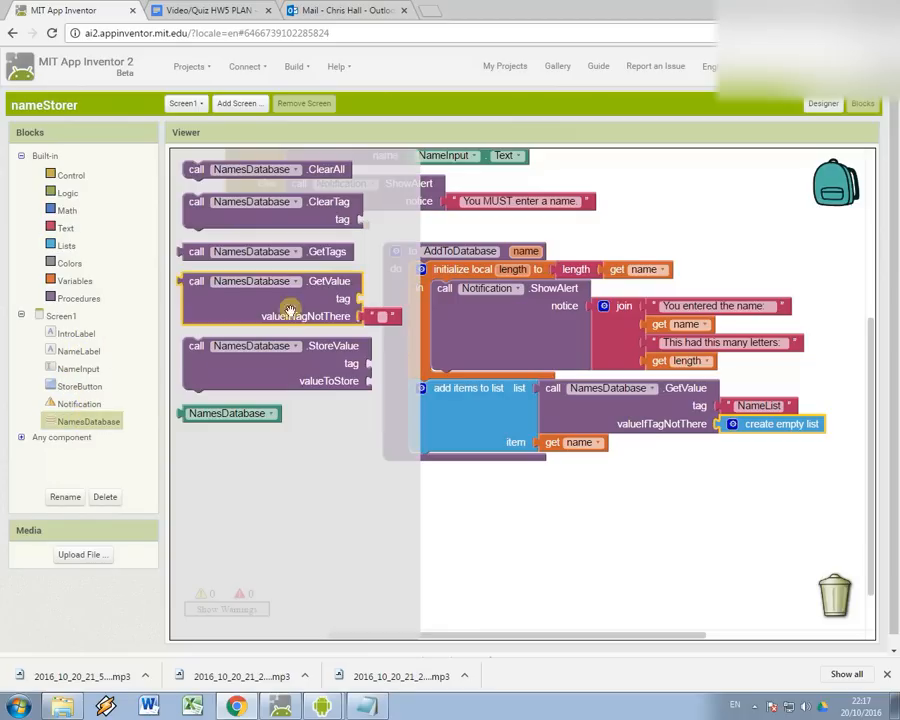
mouse_move(295, 350)
mouse_down()
mouse_move(309, 382)
mouse_move(535, 497)
mouse_up()
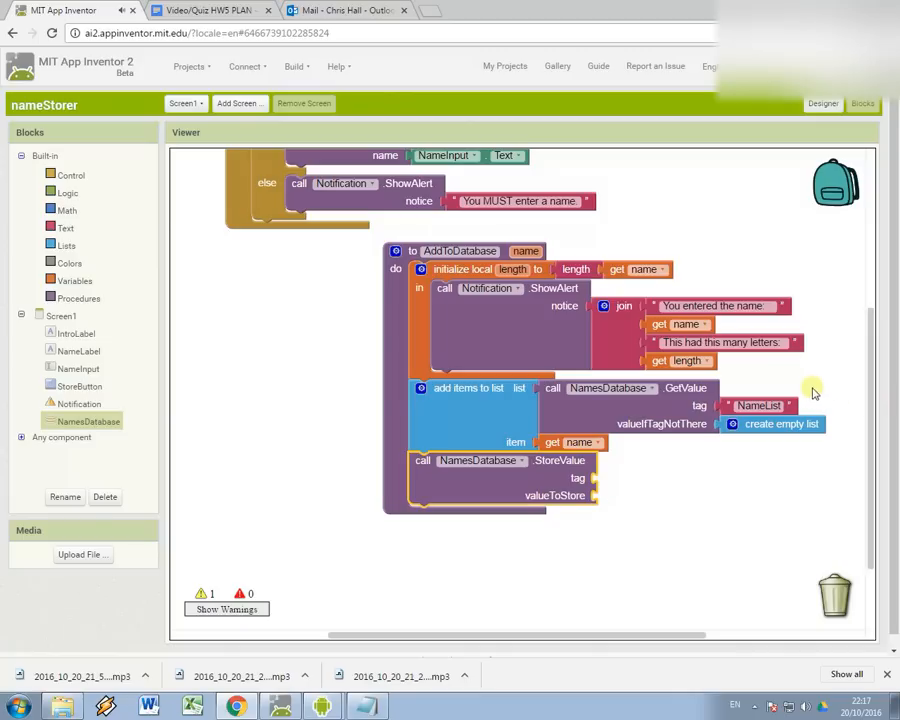
right_click(760, 405)
click(650, 416)
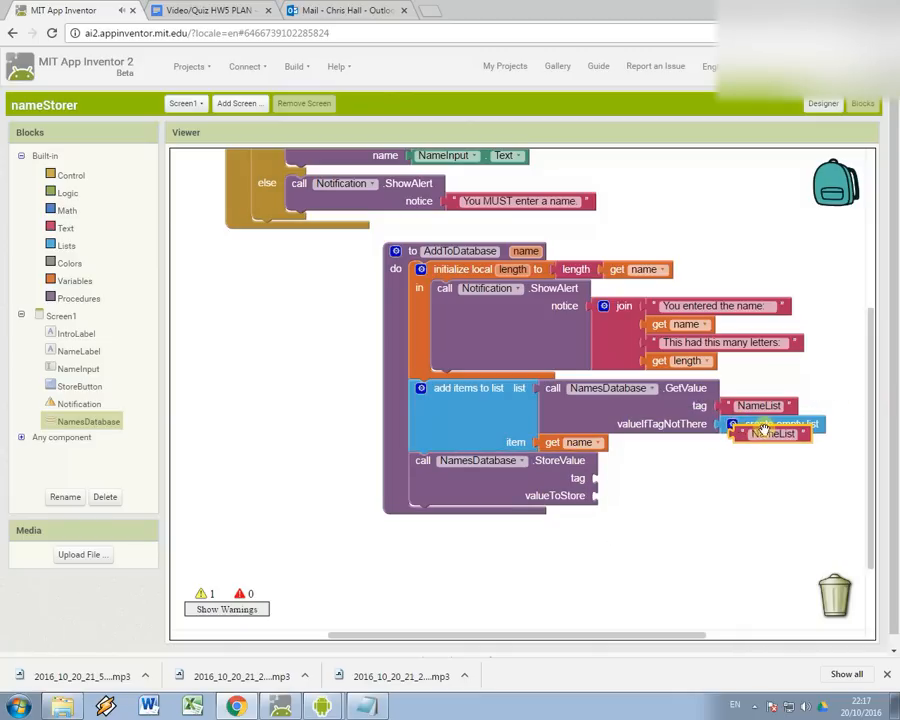
drag(760, 433, 632, 478)
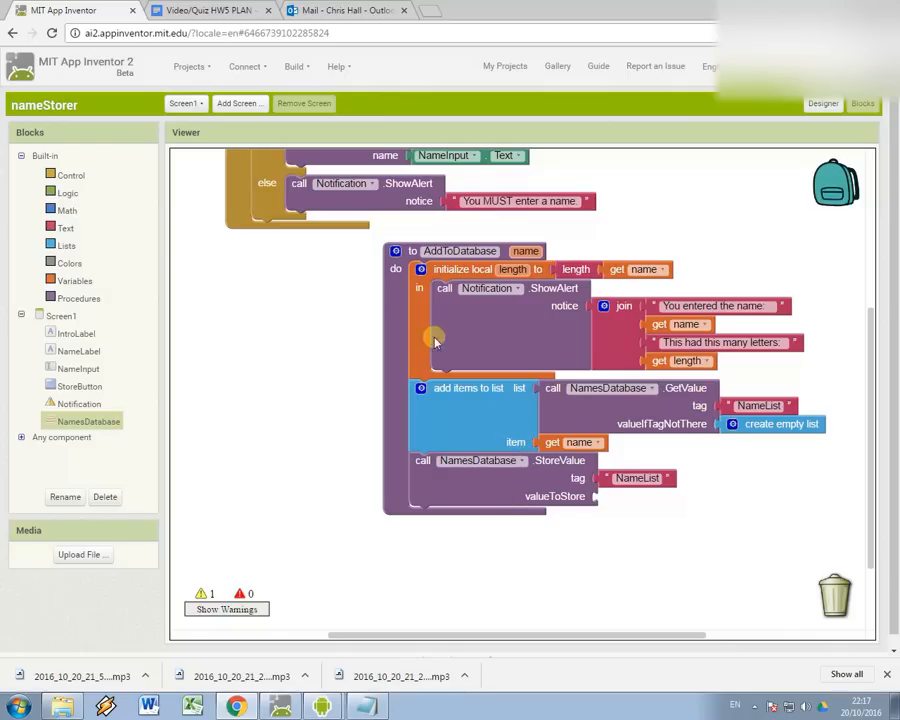
Initialize a local NamesList to the GetValue lookup inside AddToDatabase and nest the list-adding blocks in it
click(72, 280)
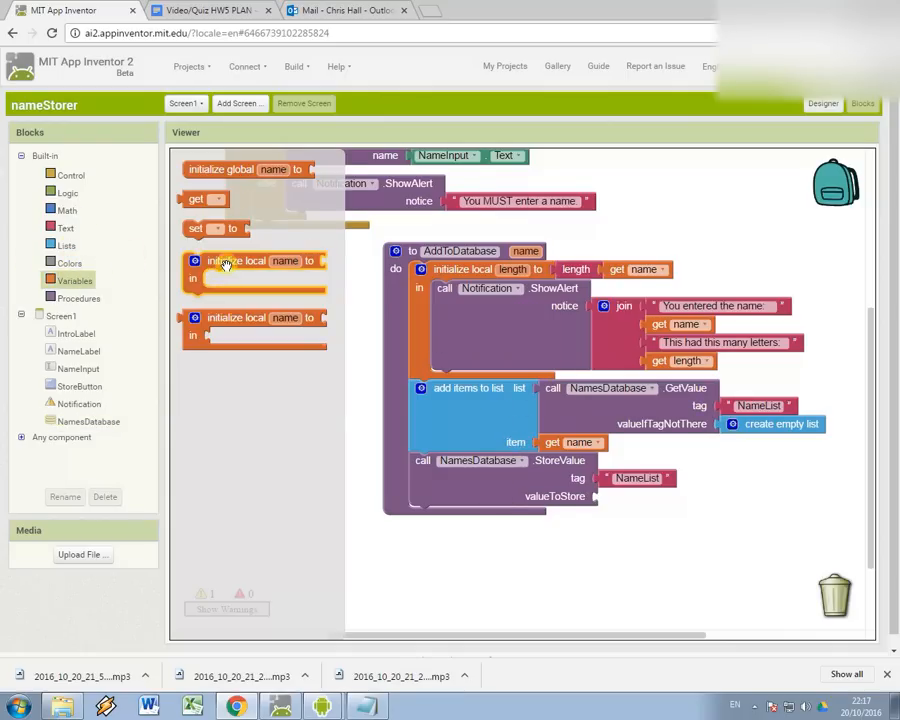
drag(215, 265, 290, 508)
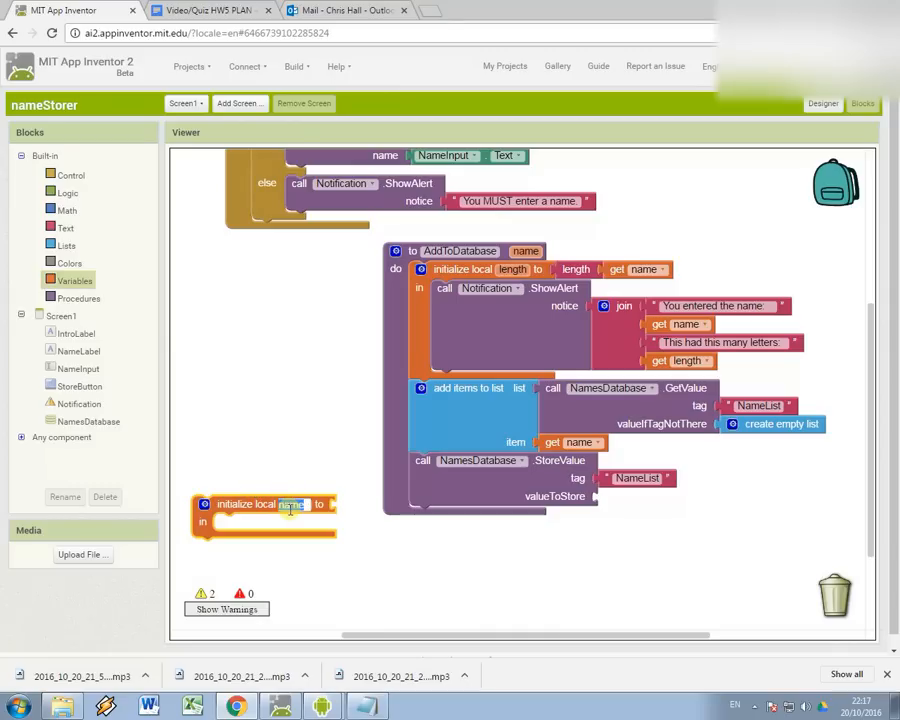
text(NamesList)
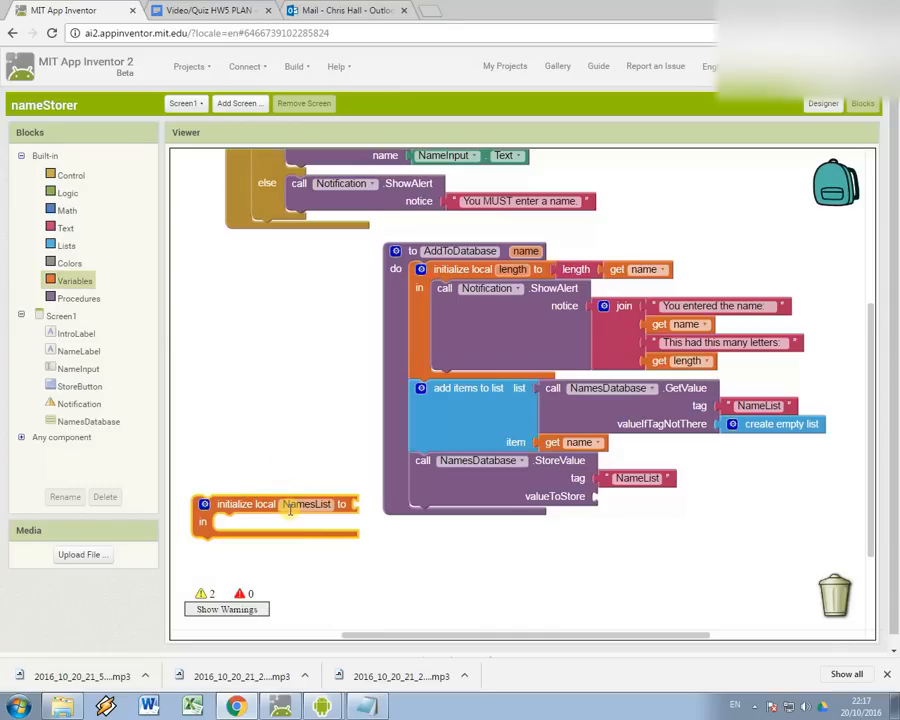
drag(600, 408, 426, 525)
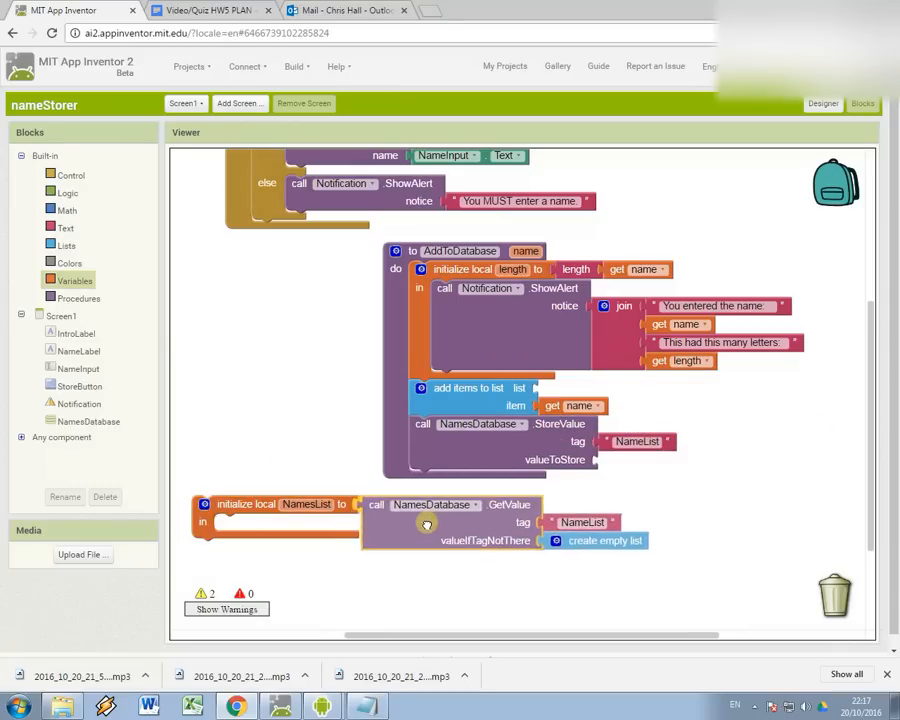
drag(260, 505, 455, 412)
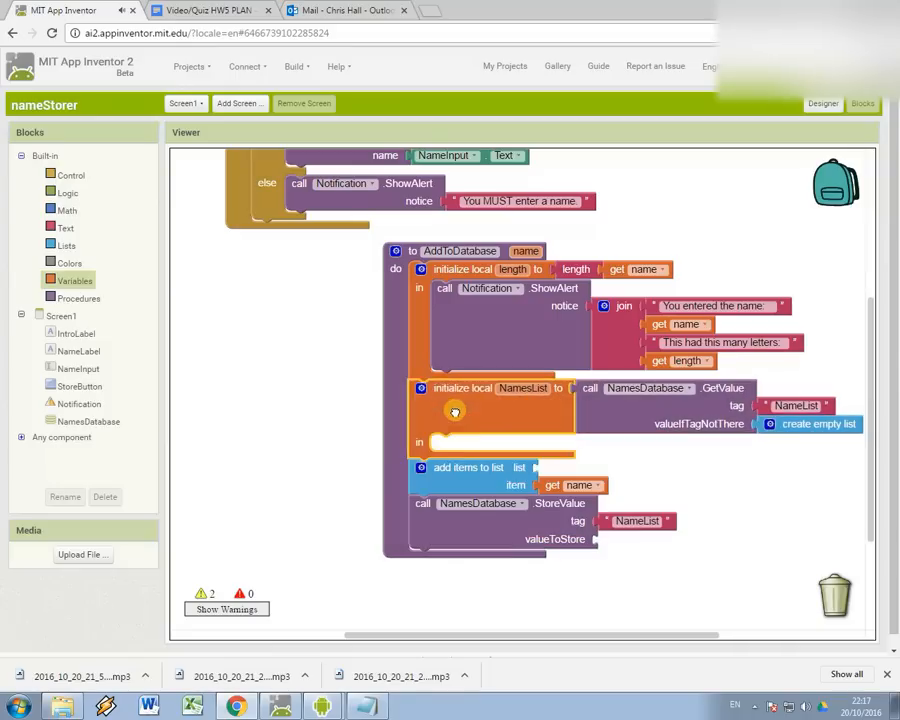
drag(440, 468, 510, 460)
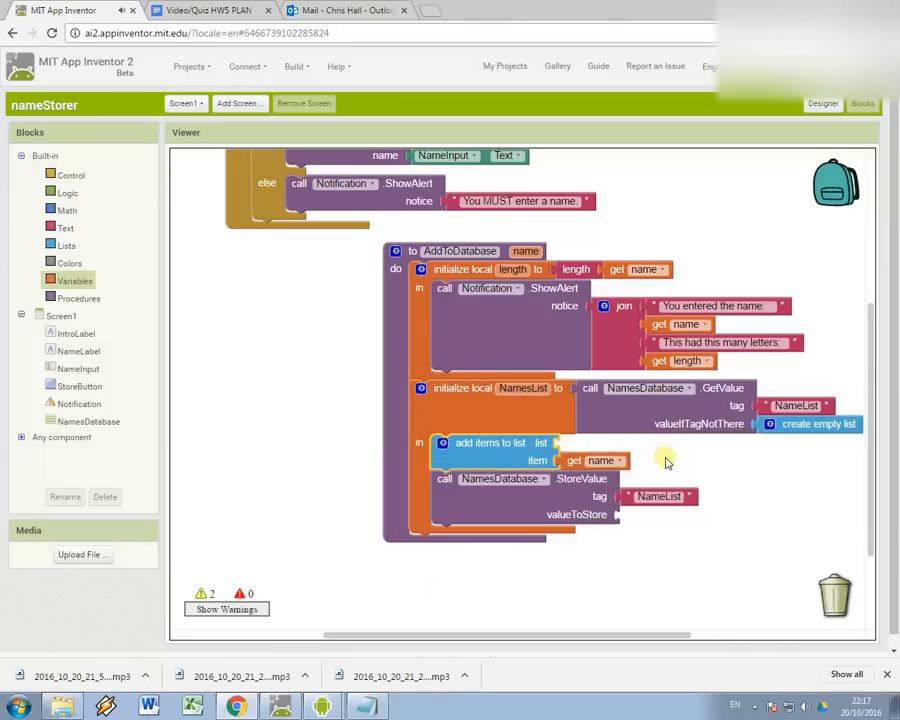
text(get )
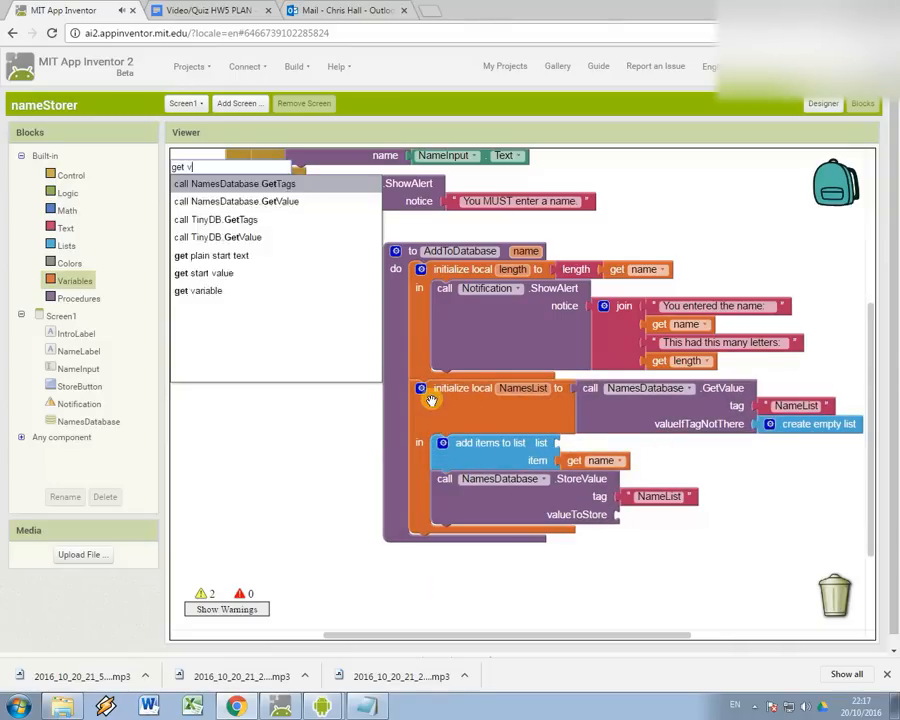
text(var)
Use get NamesList as the list being added to and as StoreValue's valueToStore
key(Return)
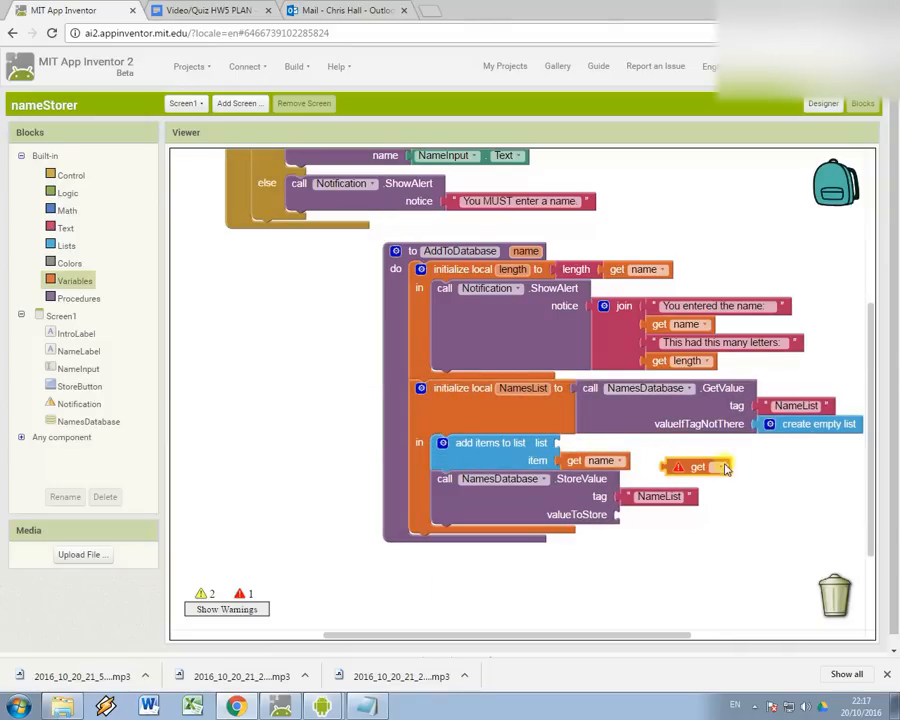
drag(722, 467, 600, 443)
click(613, 443)
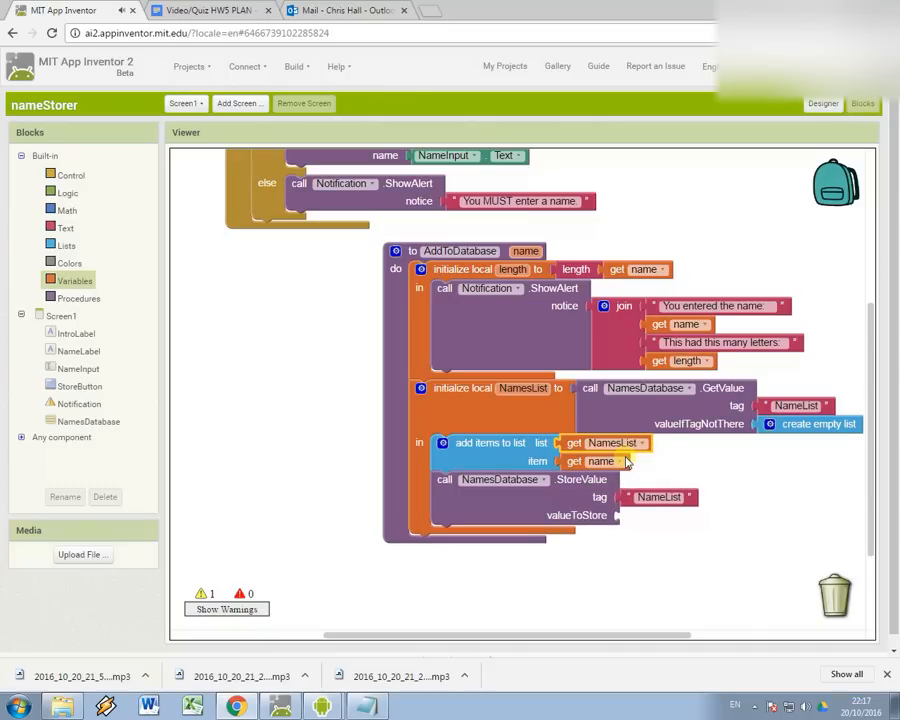
right_click(613, 443)
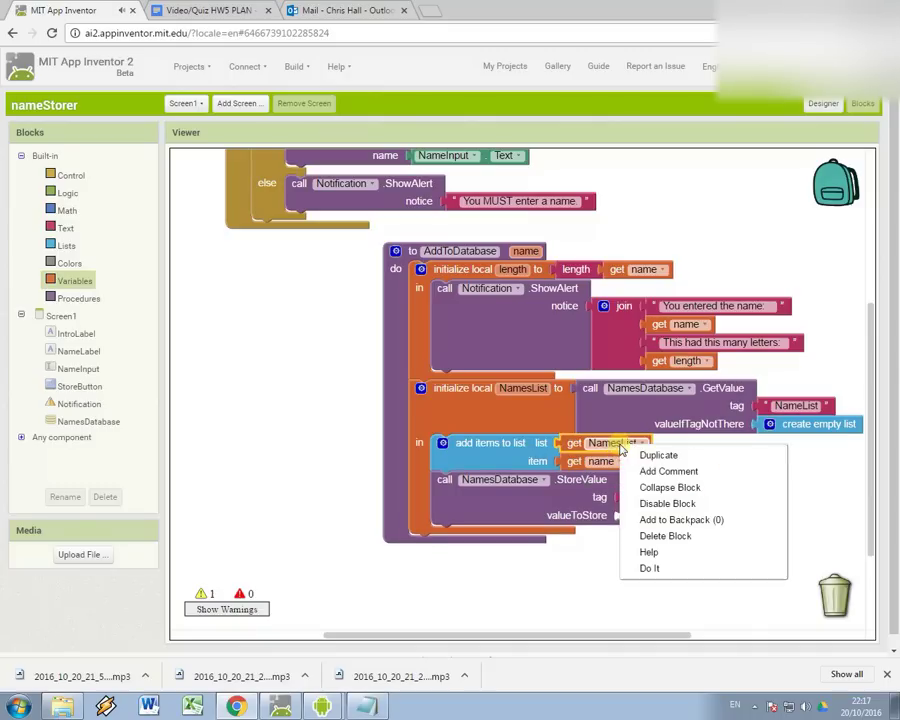
click(652, 455)
mouse_move(640, 460)
mouse_down()
mouse_move(728, 502)
mouse_move(680, 517)
mouse_up()
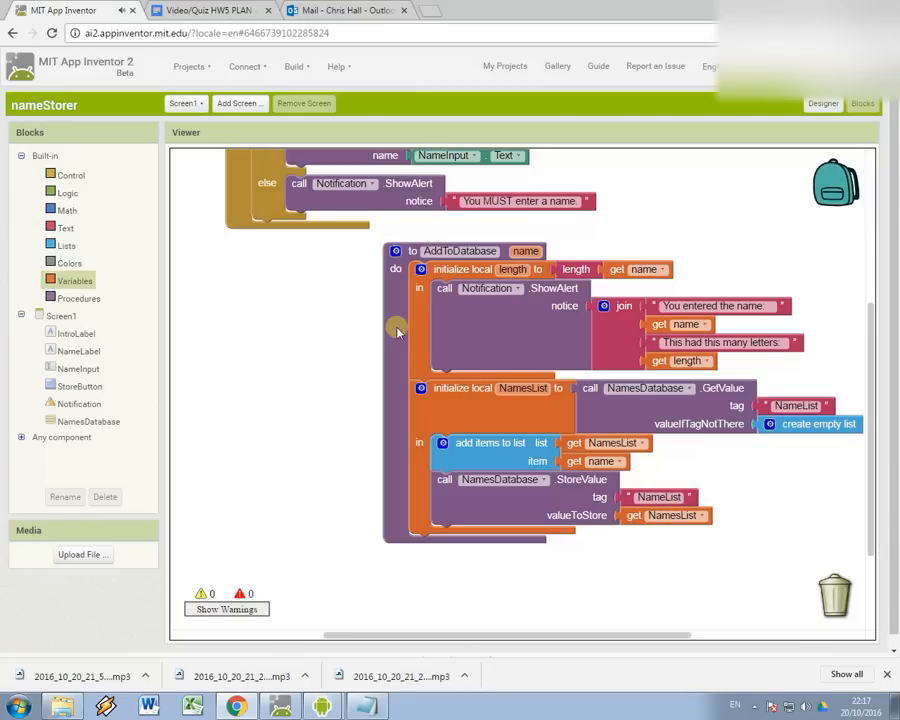
mouse_move(392, 325)
mouse_down()
mouse_move(248, 340)
mouse_move(234, 333)
mouse_up()
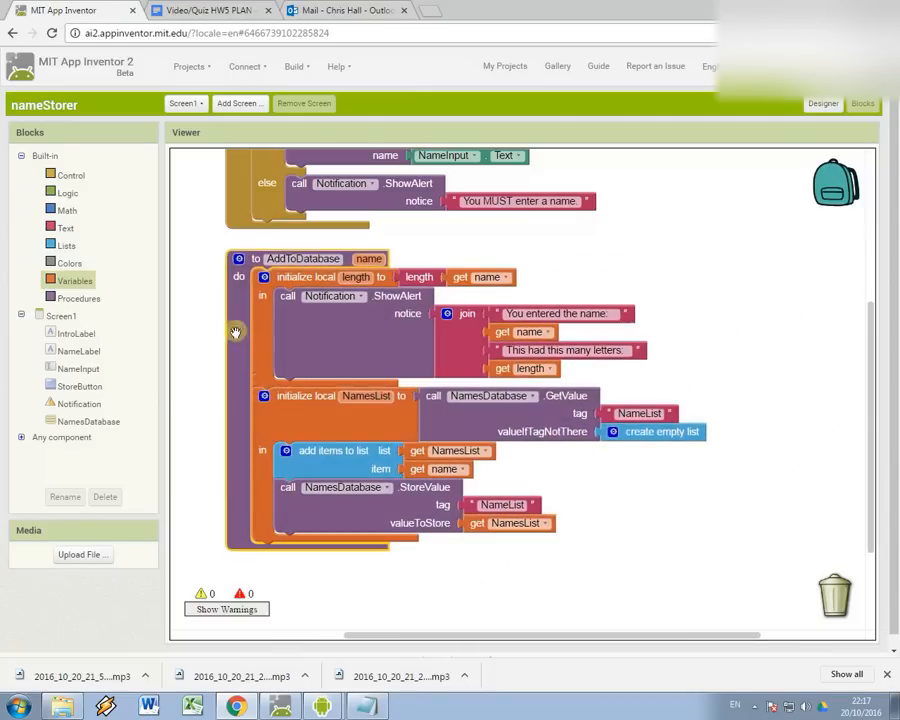
Duplicate the ShowAlert call, drop its get name, and change the text to 'Stored the name and its length successfully.'
right_click(352, 300)
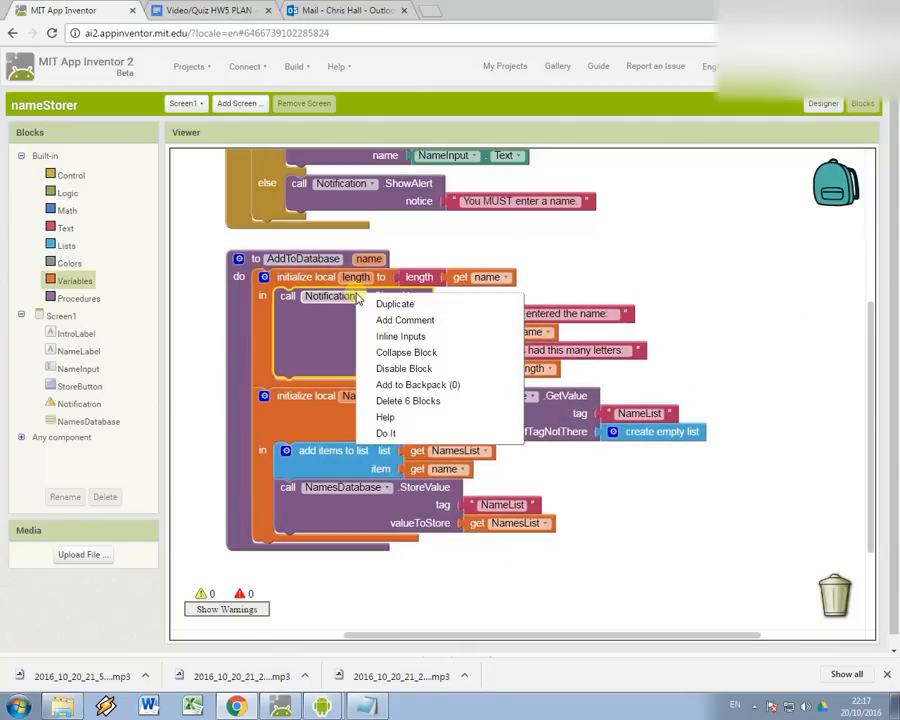
click(382, 304)
drag(395, 354, 370, 570)
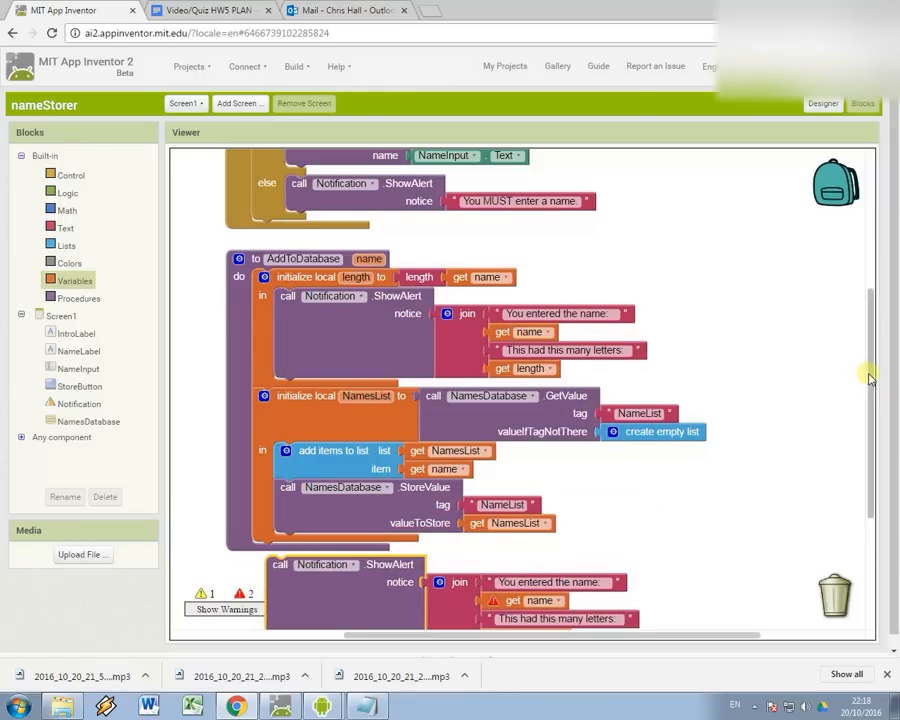
drag(866, 381, 866, 460)
drag(508, 422, 530, 495)
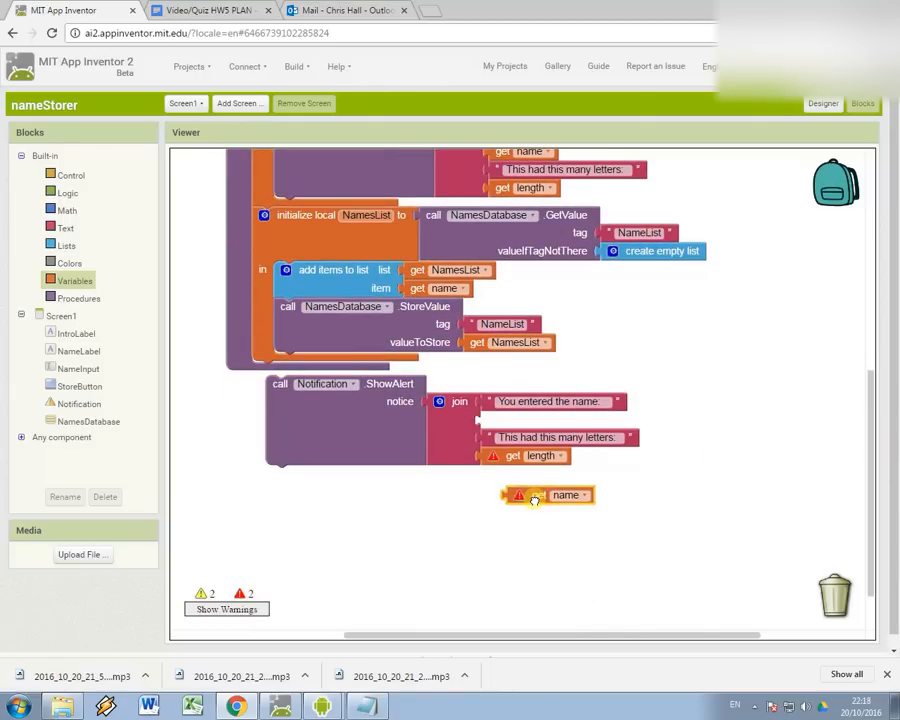
right_click(530, 495)
click(570, 590)
click(550, 401)
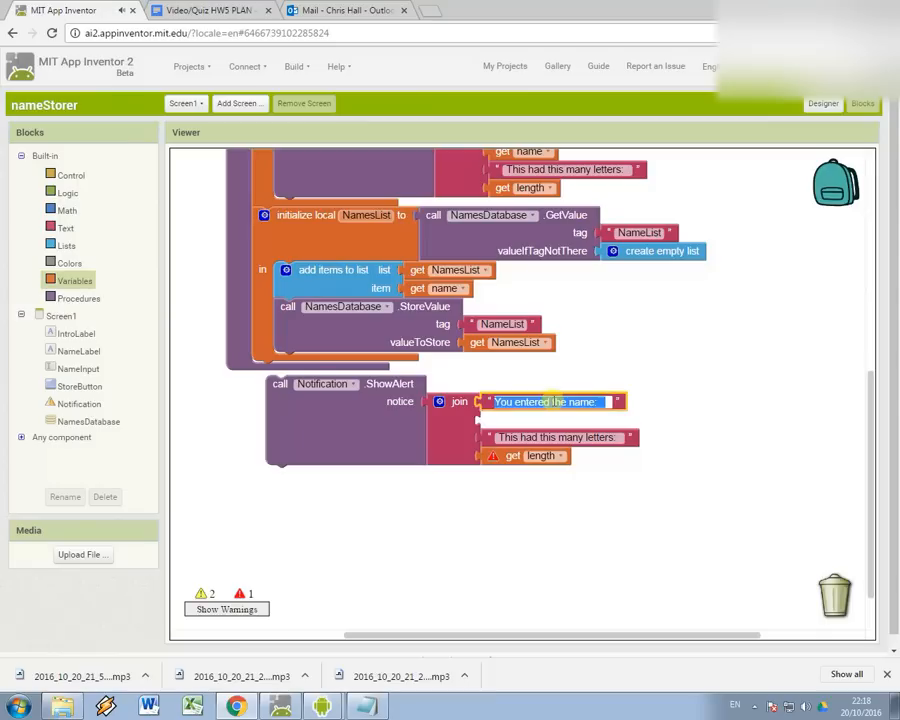
text(Stored)
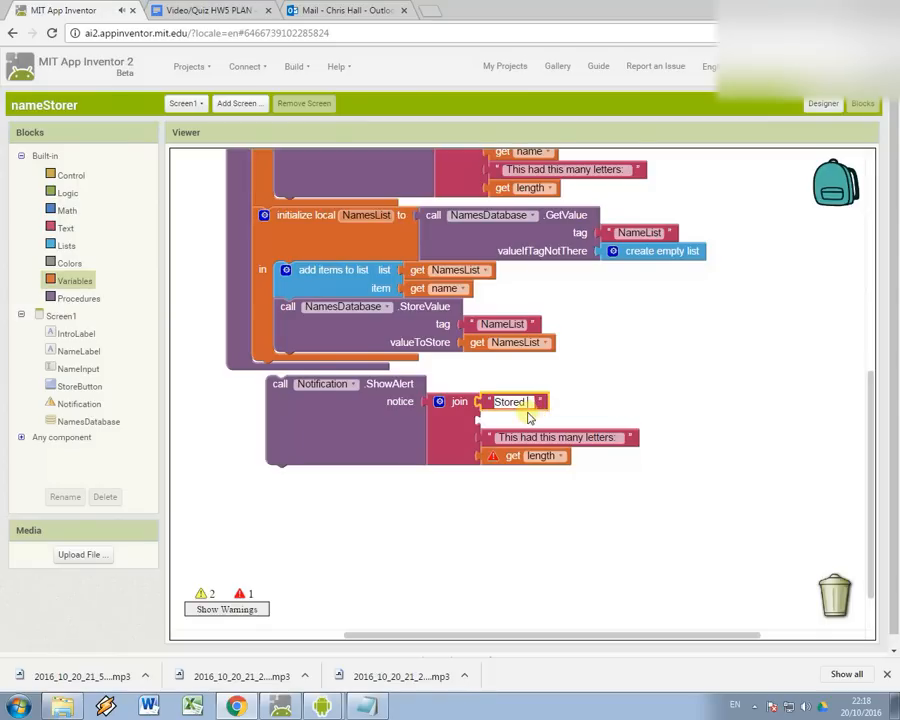
text(nd its le)
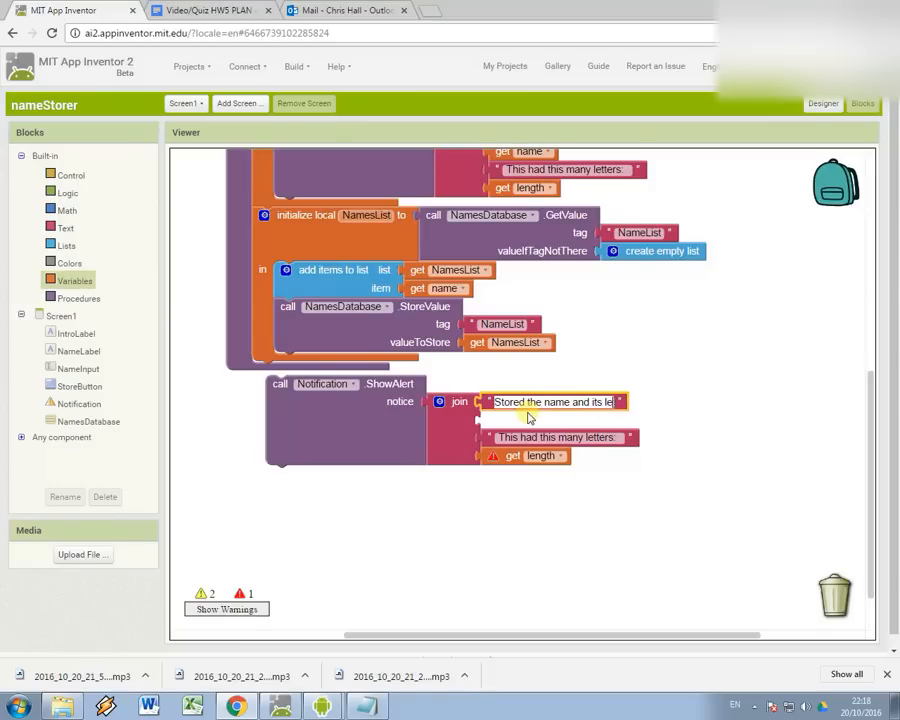
text(ngth successfully!)
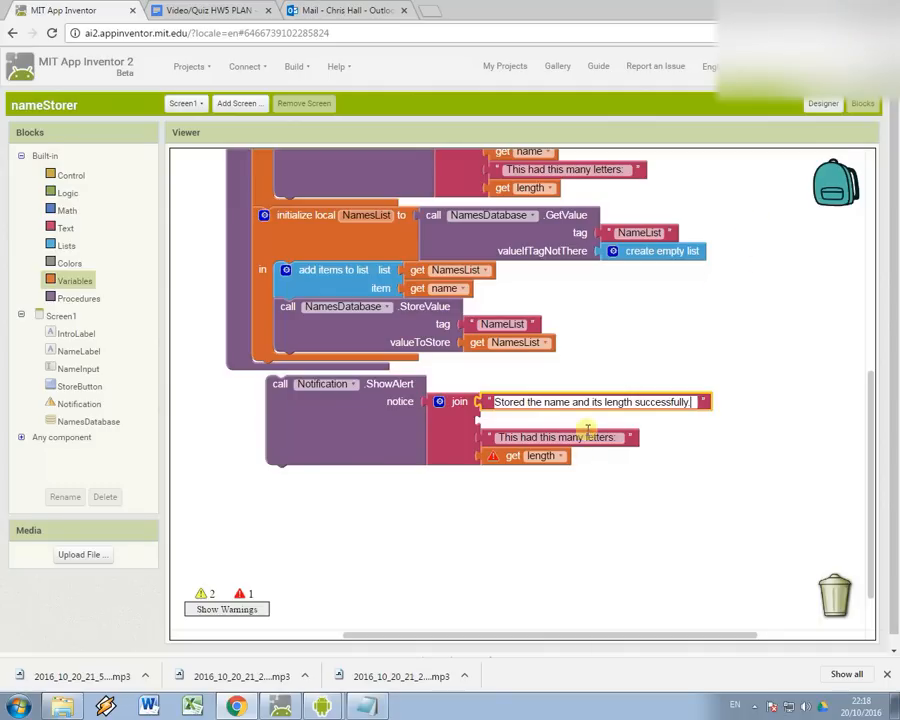
Remove the letters text, get length and extra join slots, then attach the alert after StoreValue
drag(585, 437, 633, 485)
right_click(633, 486)
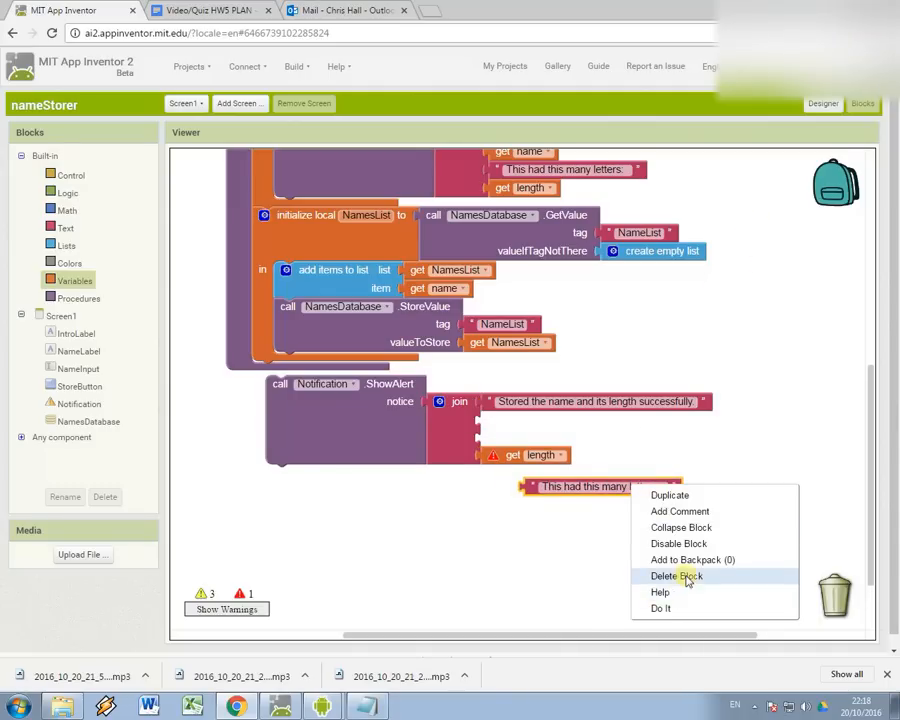
click(675, 573)
right_click(528, 455)
click(570, 542)
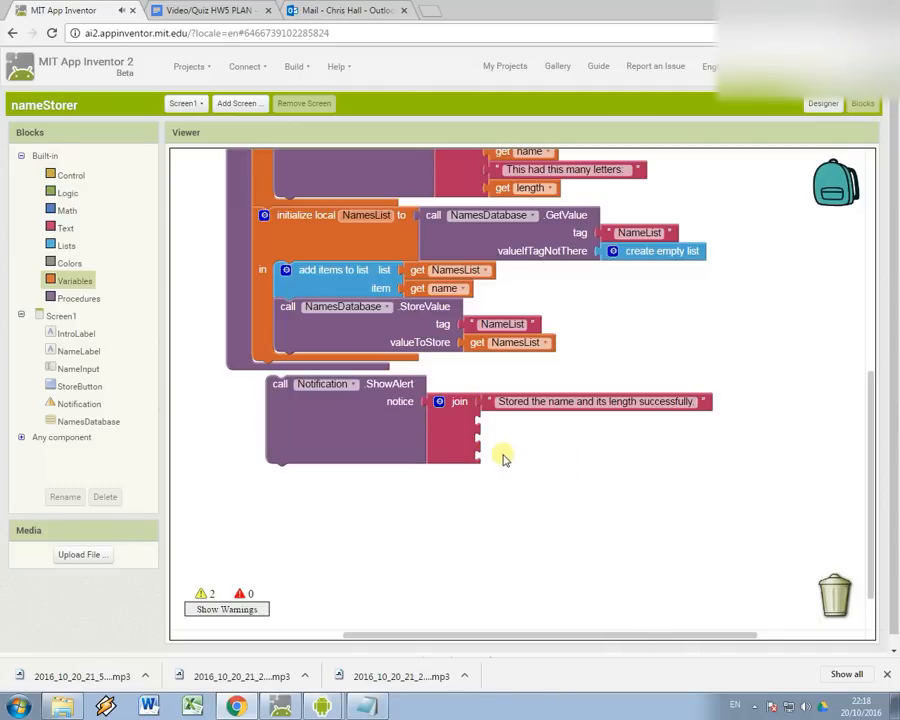
click(439, 401)
drag(517, 312, 440, 320)
click(538, 483)
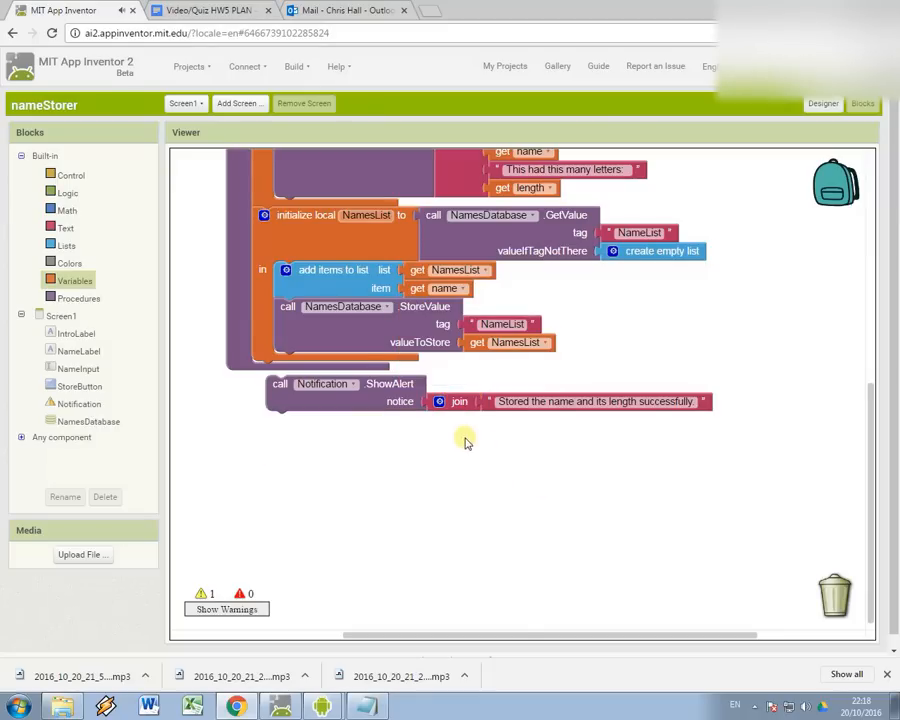
drag(280, 384, 266, 372)
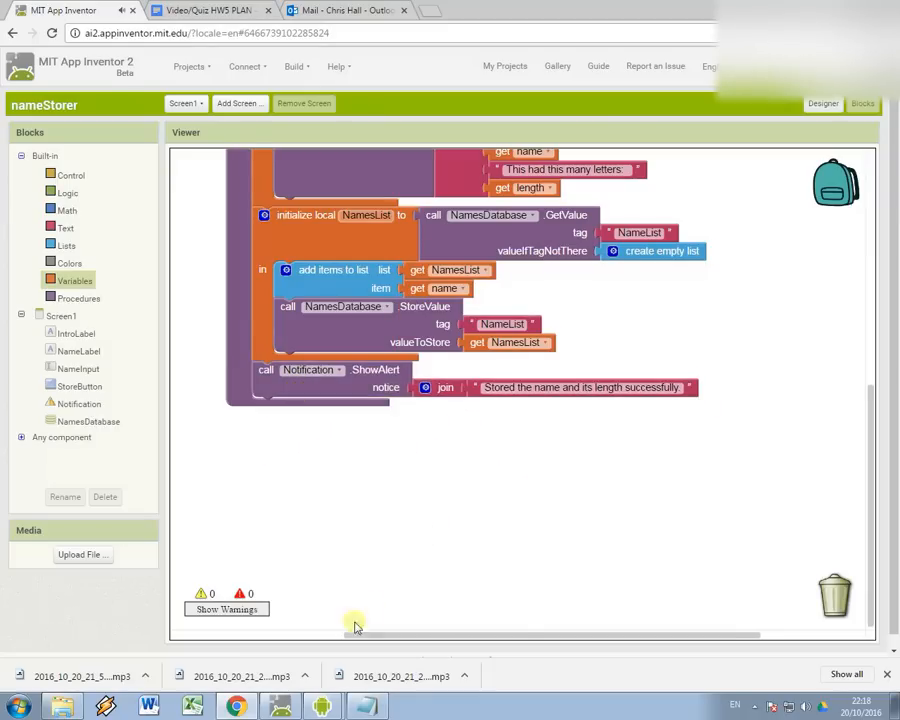
Bring up the emulator app, enter the name 'bob' and tap STORE NAME!
click(366, 706)
click(230, 674)
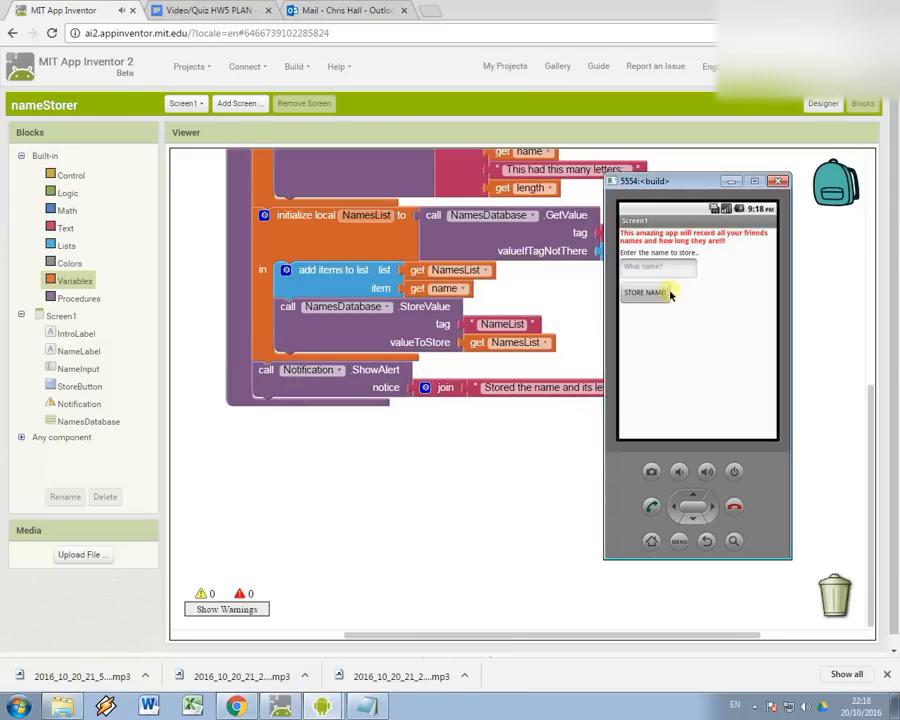
click(643, 272)
text(bob)
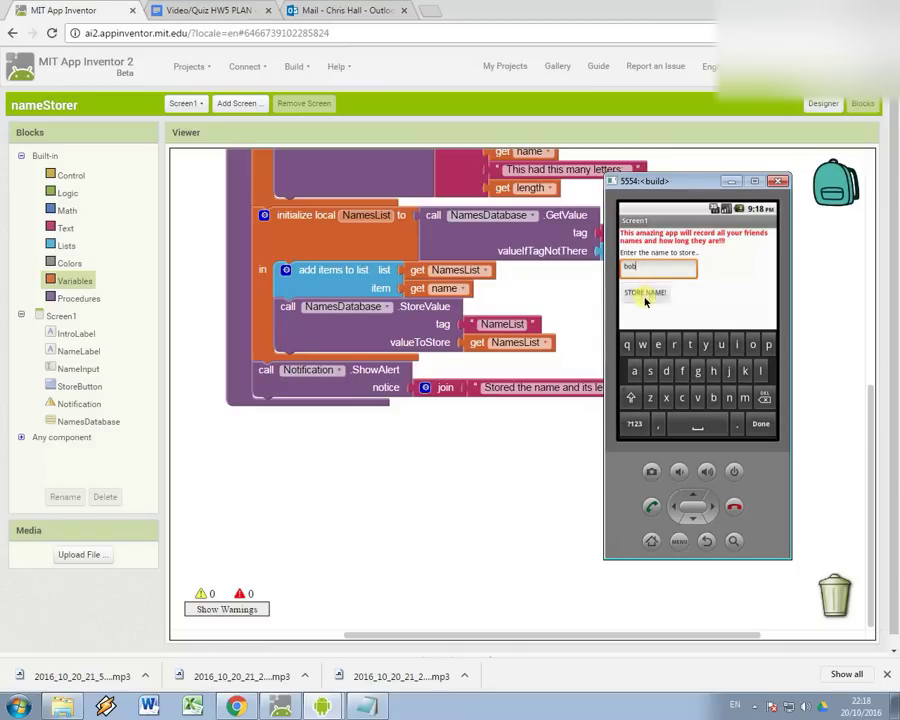
click(648, 294)
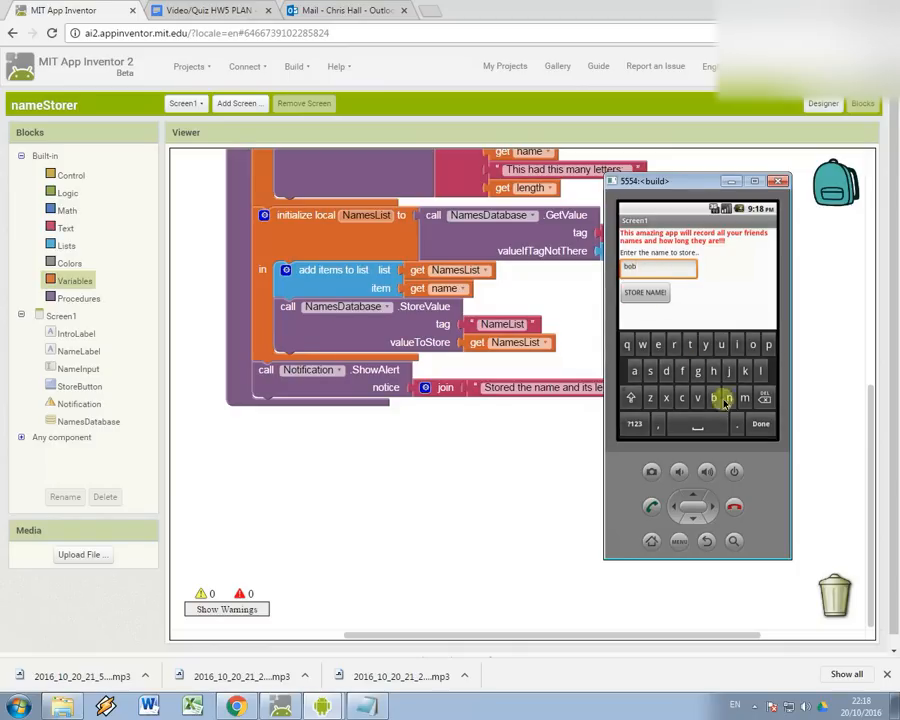